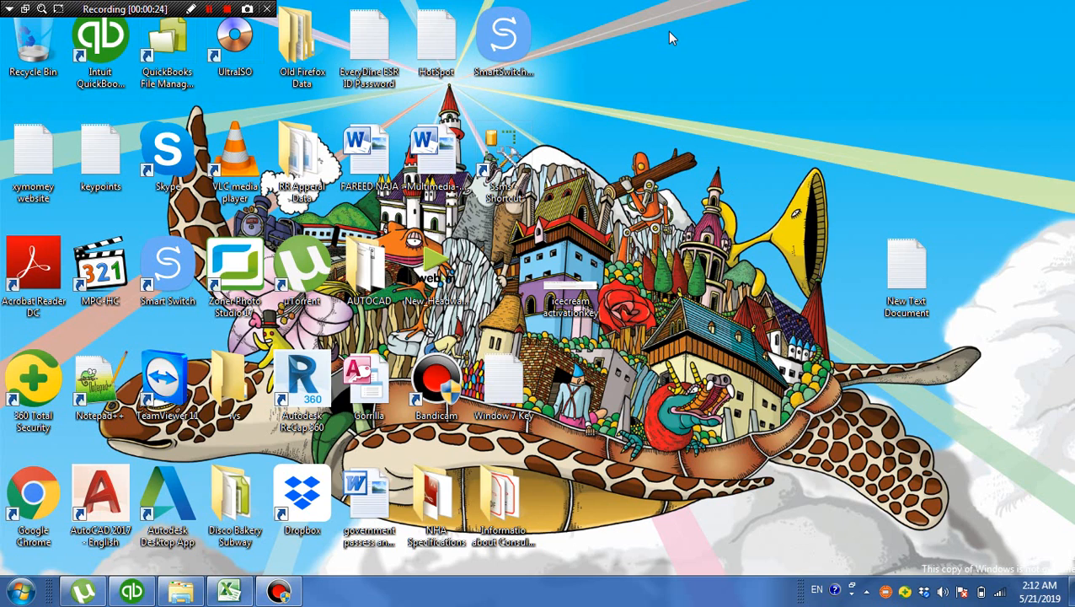
pyautogui.rightClick(659, 91)
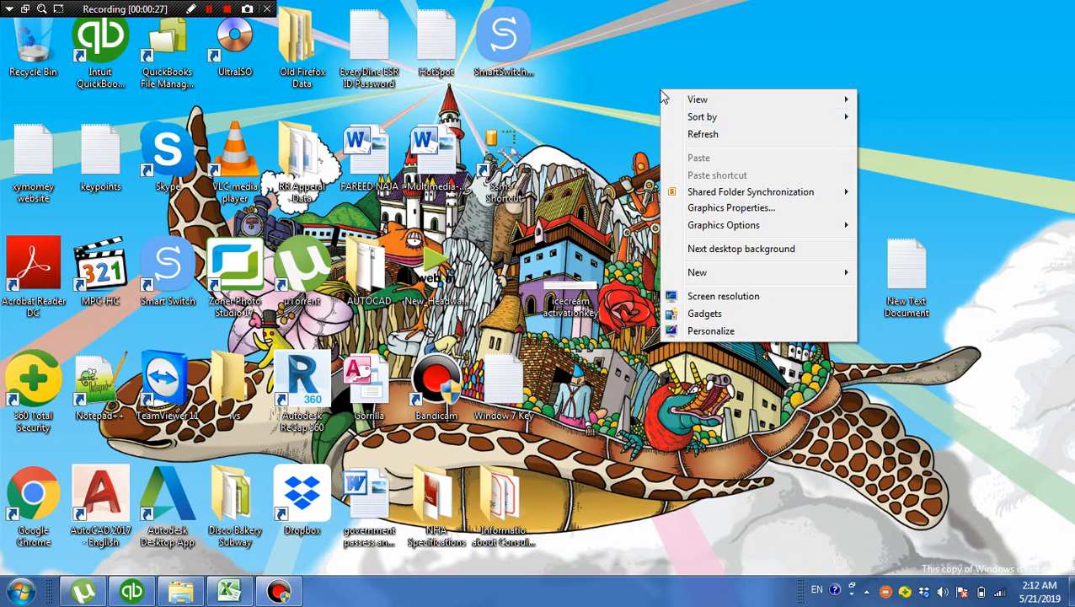
pyautogui.click(711, 135)
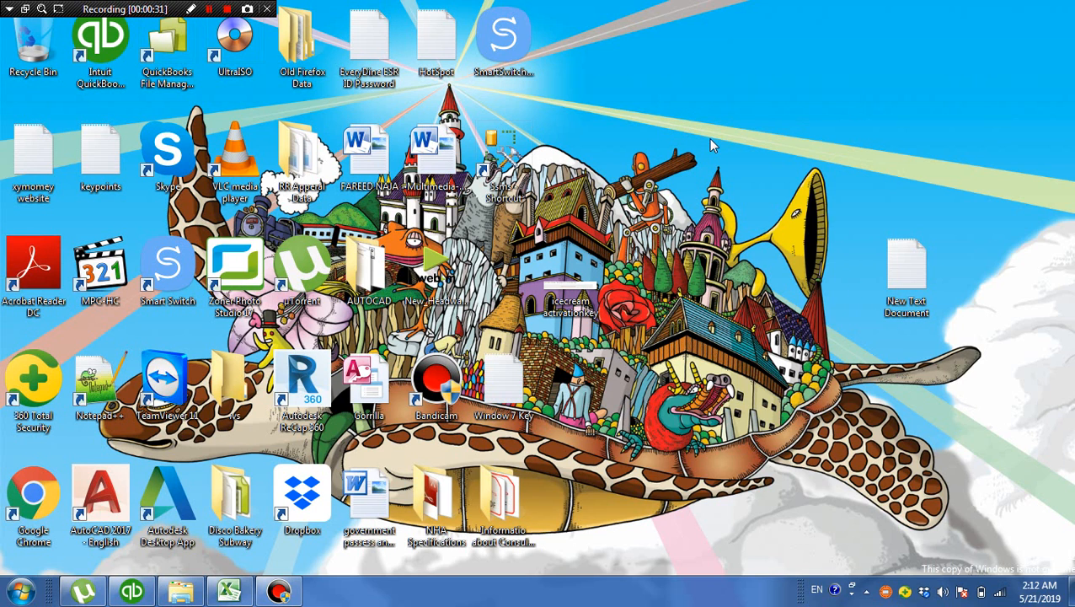
pyautogui.rightClick(663, 38)
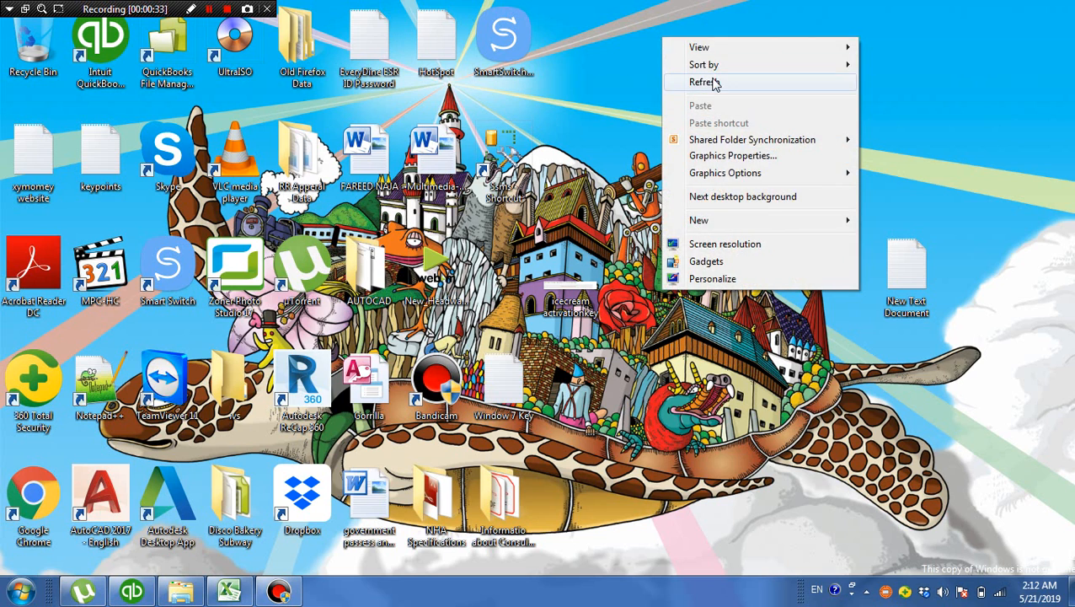
pyautogui.click(713, 81)
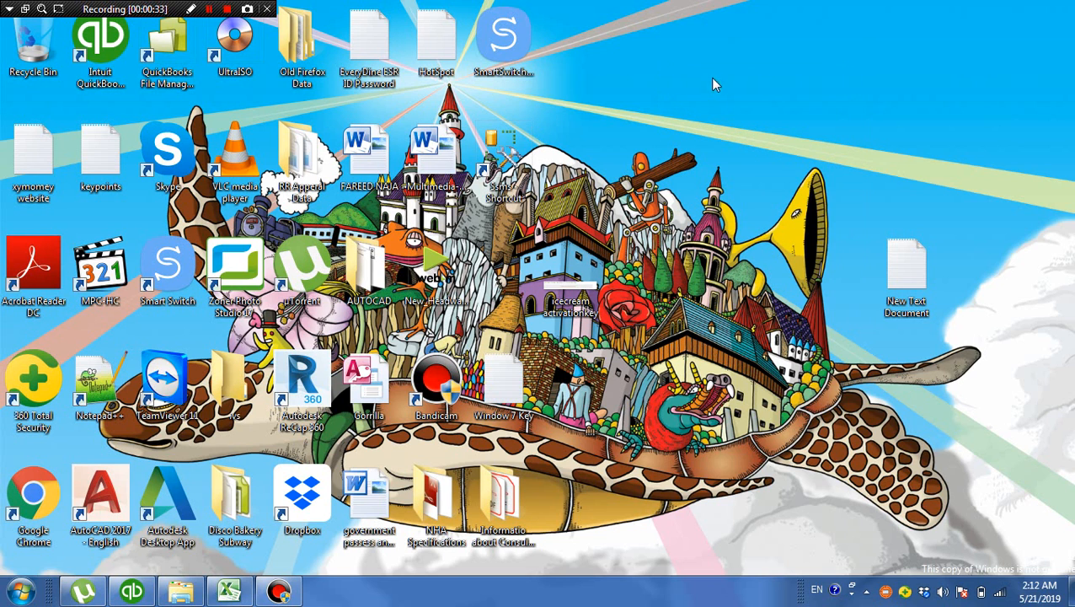
# Switch to QuickBooks and open a new general journal entry, dismissing the automatic numbering notice
pyautogui.click(142, 596)
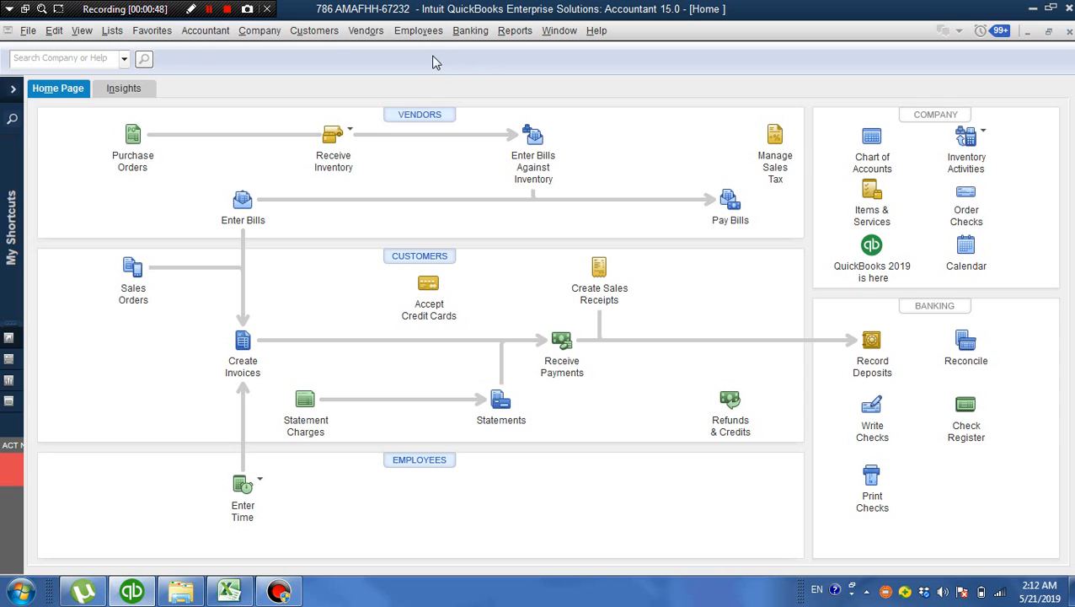
pyautogui.click(199, 37)
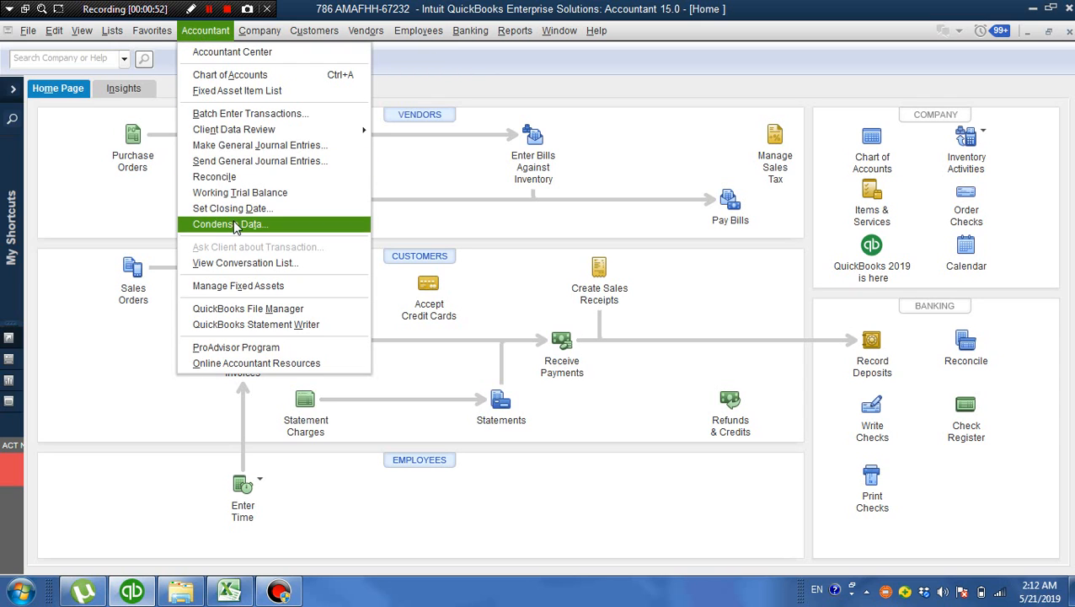
pyautogui.click(262, 146)
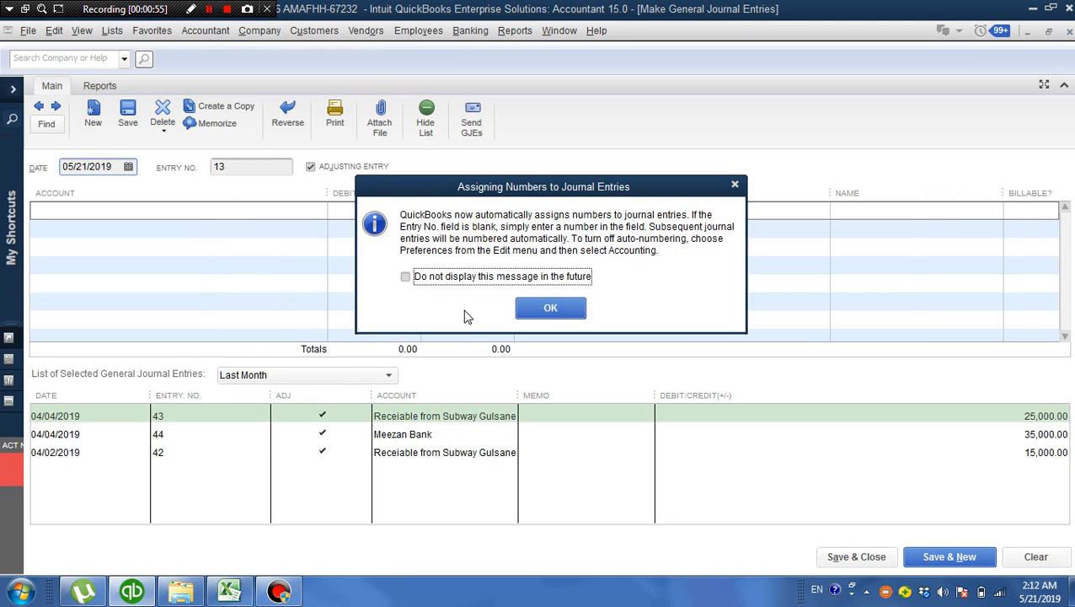
pyautogui.click(561, 307)
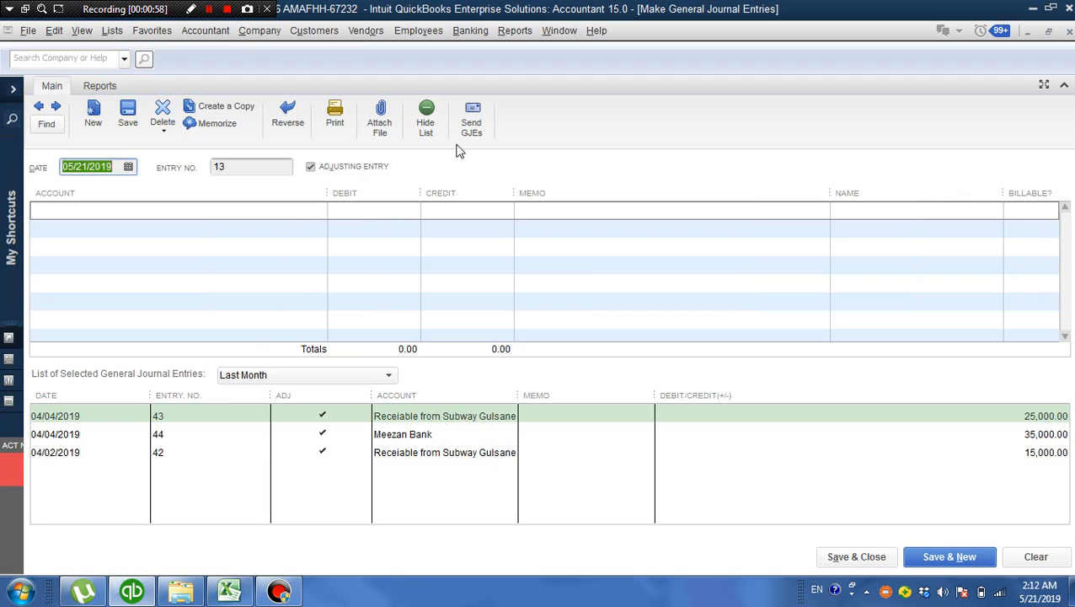
pyautogui.click(320, 211)
pyautogui.click(320, 211)
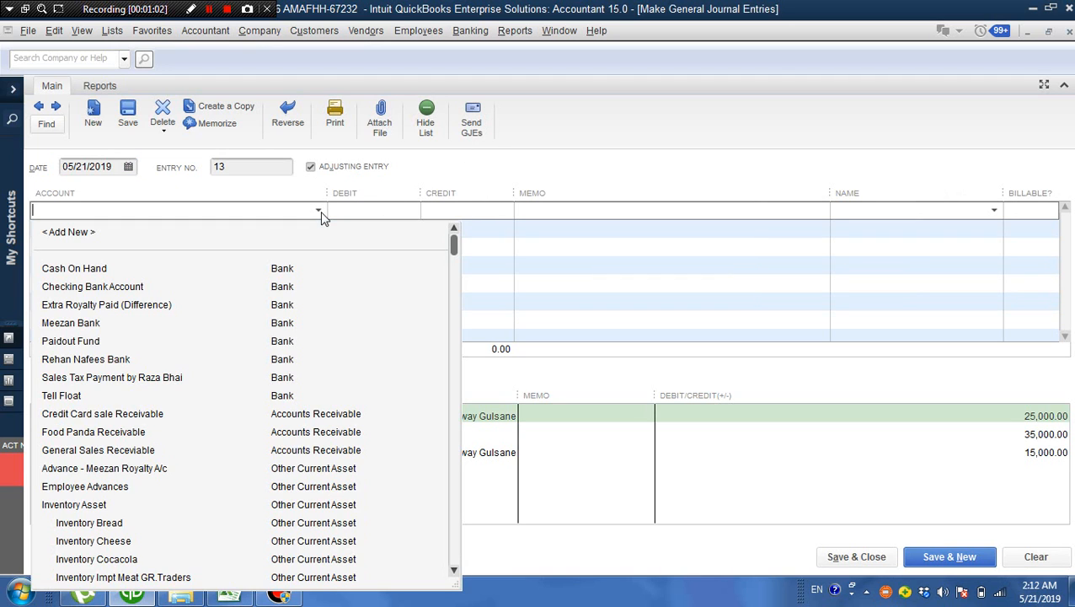
pyautogui.click(321, 212)
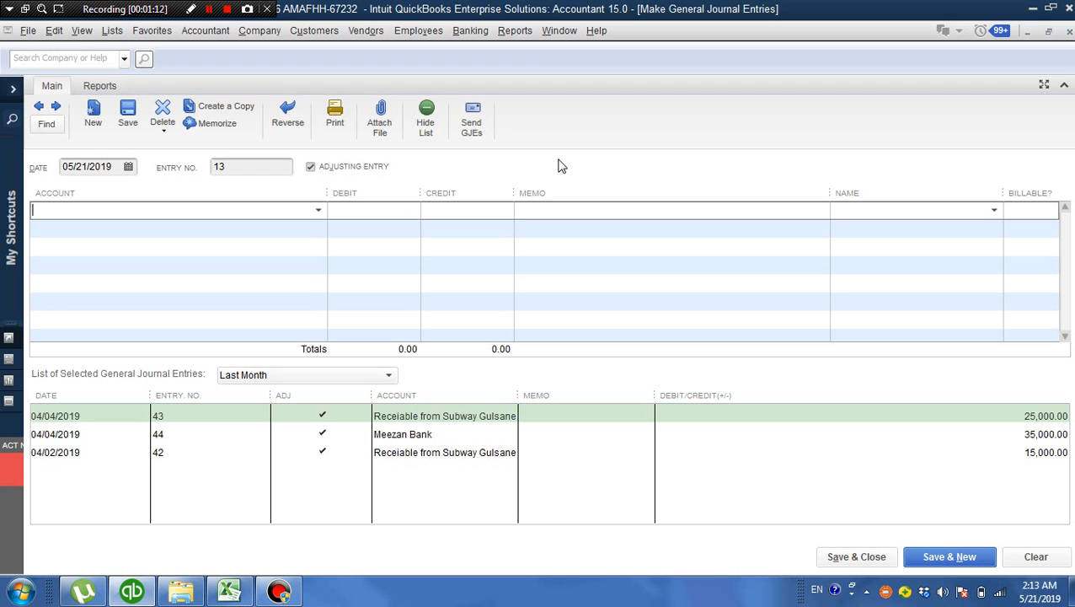
pyautogui.click(369, 37)
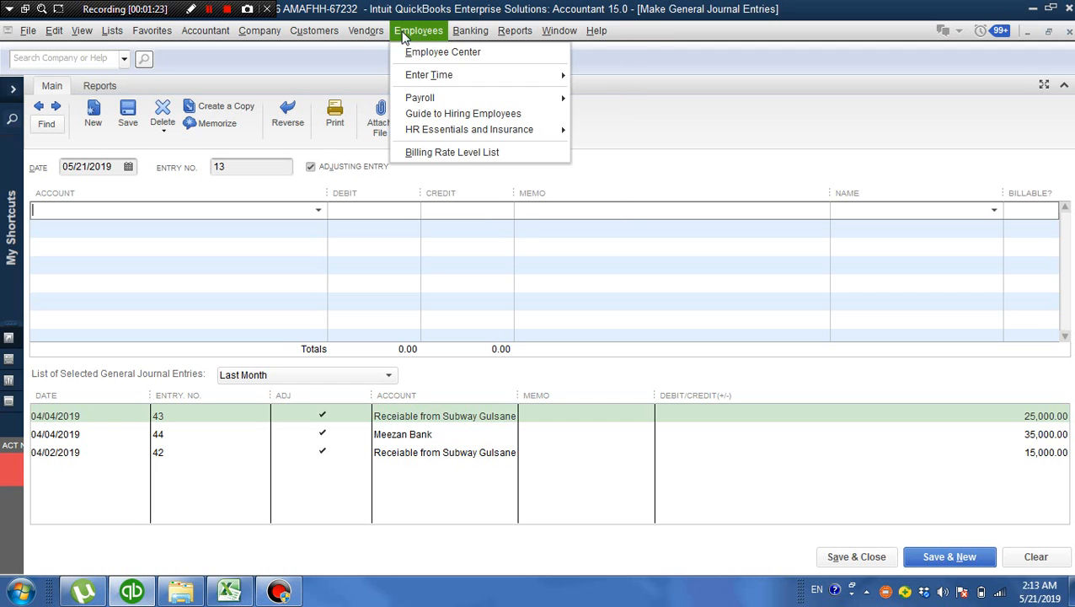
pyautogui.moveTo(313, 31)
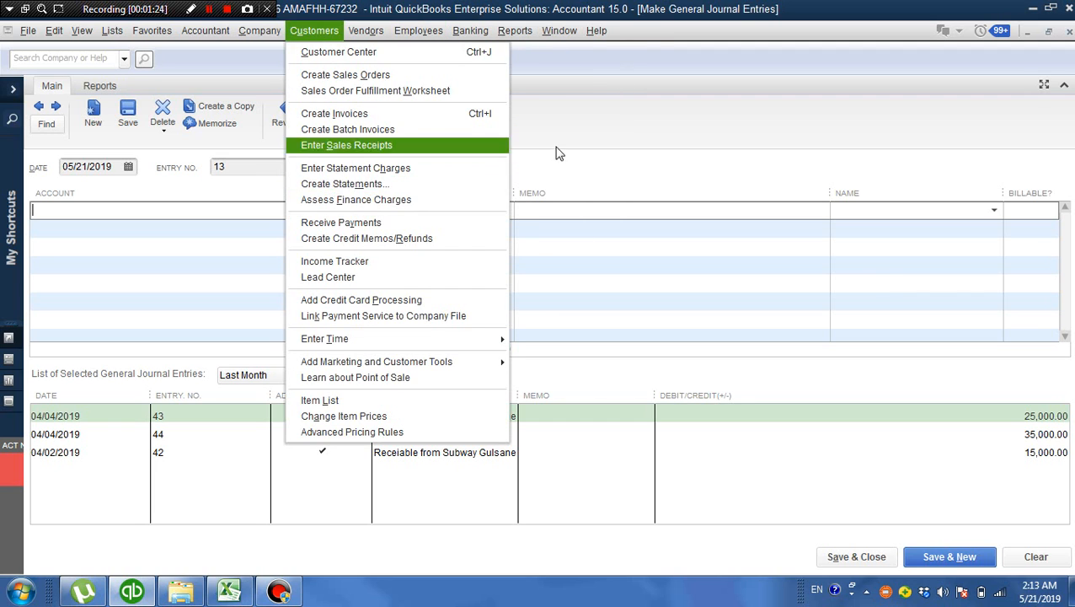
pyautogui.click(649, 174)
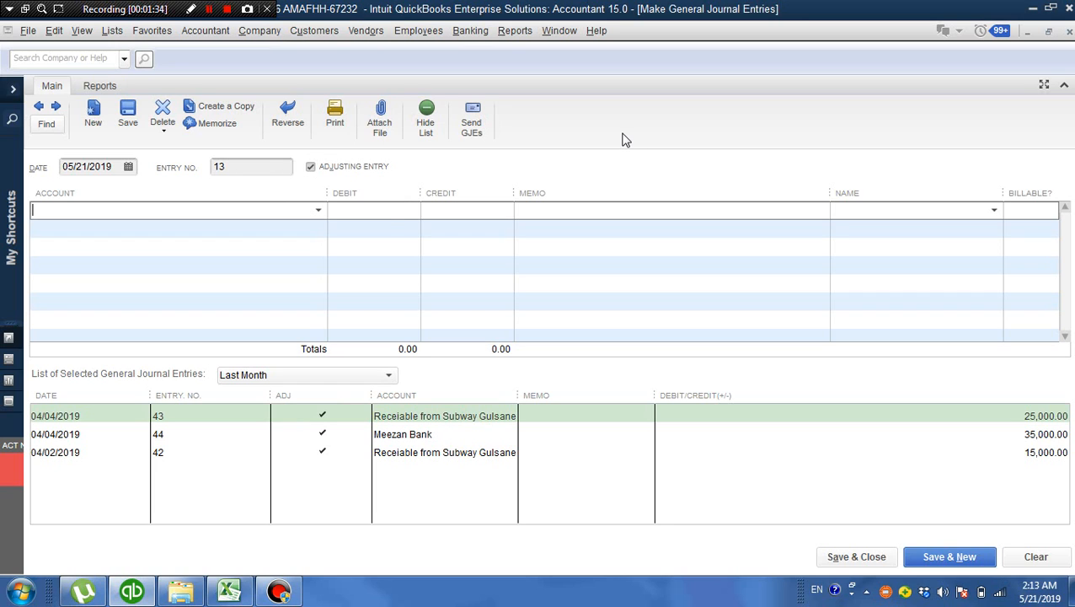
# Set Meezan Bank as the account on the journal entry's first line and Cash On Hand on the second line
pyautogui.click(318, 212)
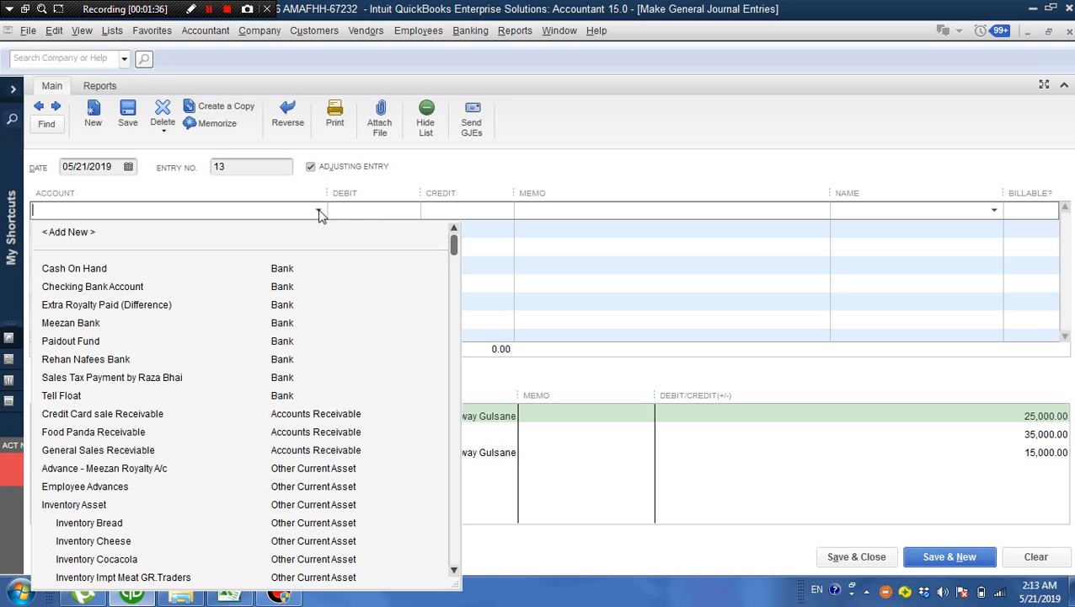
pyautogui.click(278, 270)
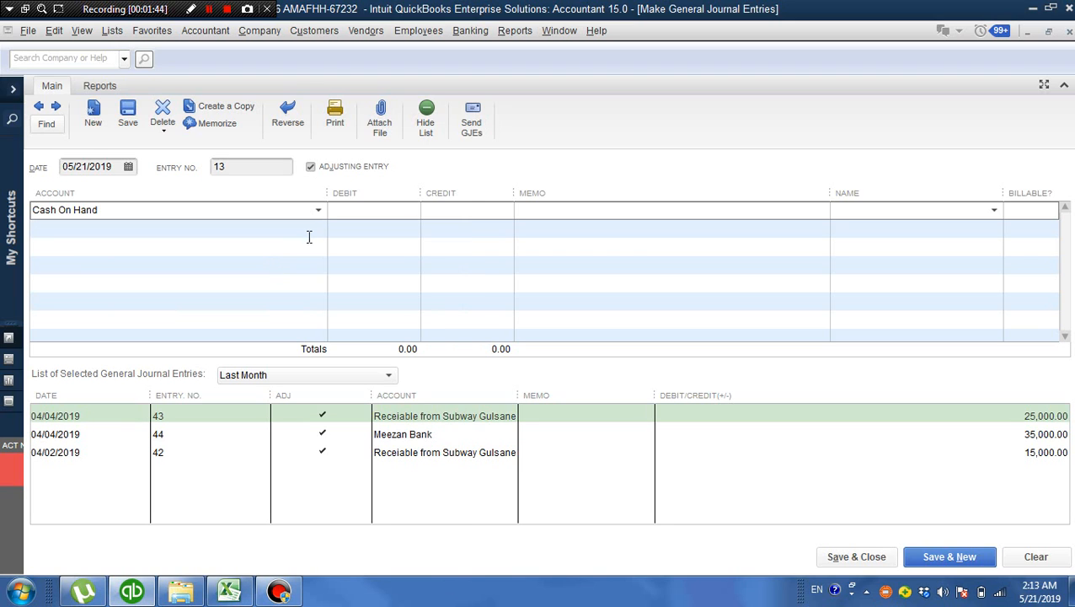
pyautogui.click(318, 211)
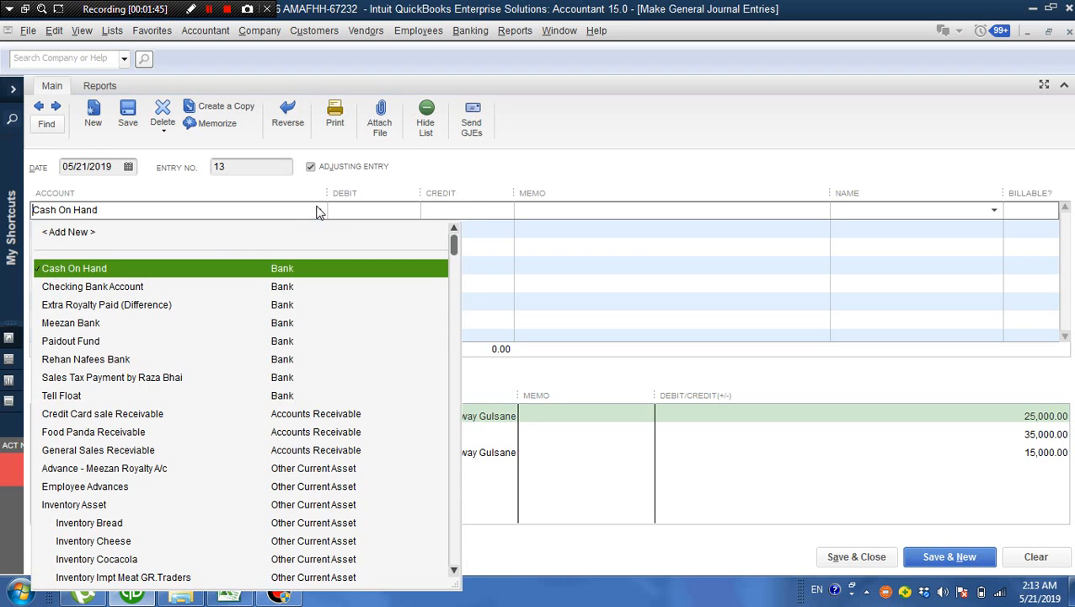
pyautogui.click(101, 324)
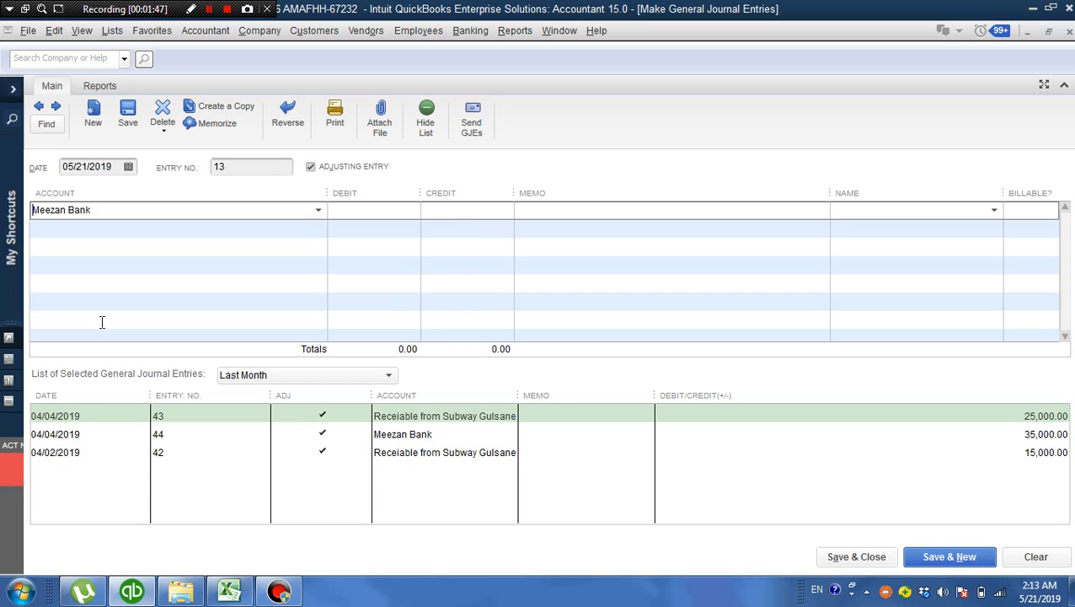
pyautogui.click(316, 230)
pyautogui.click(316, 229)
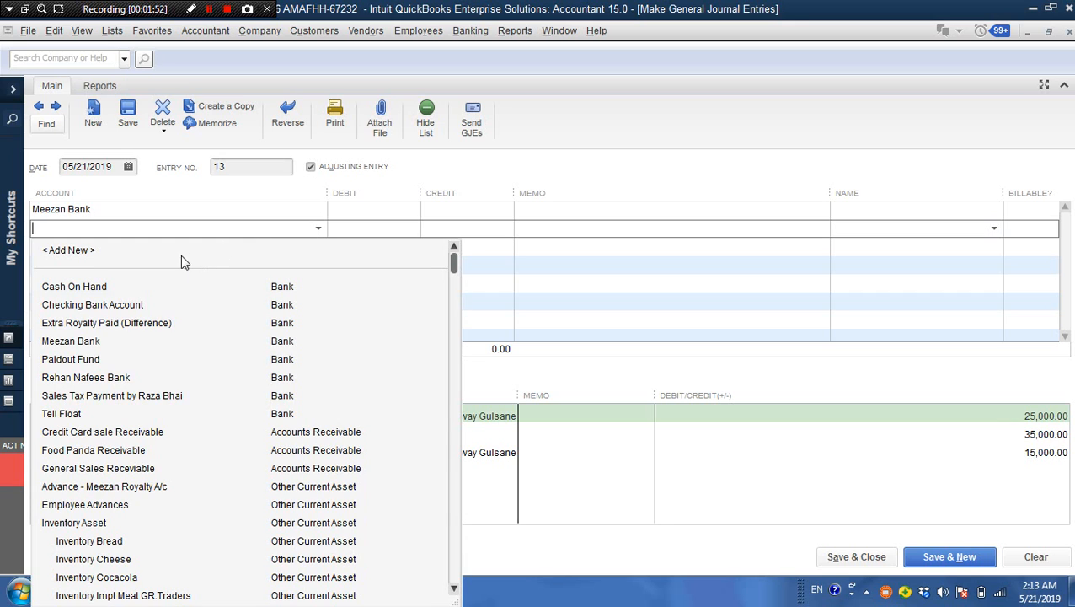
pyautogui.click(112, 288)
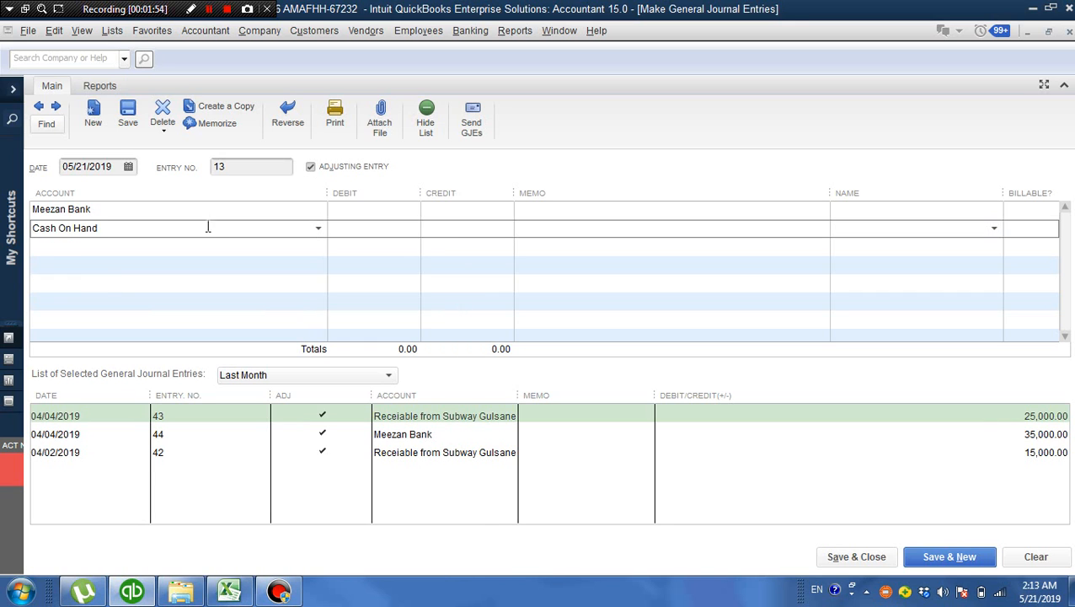
# Enter a 10,000 debit for Meezan Bank and a matching 10,000 credit for Cash On Hand
pyautogui.click(377, 210)
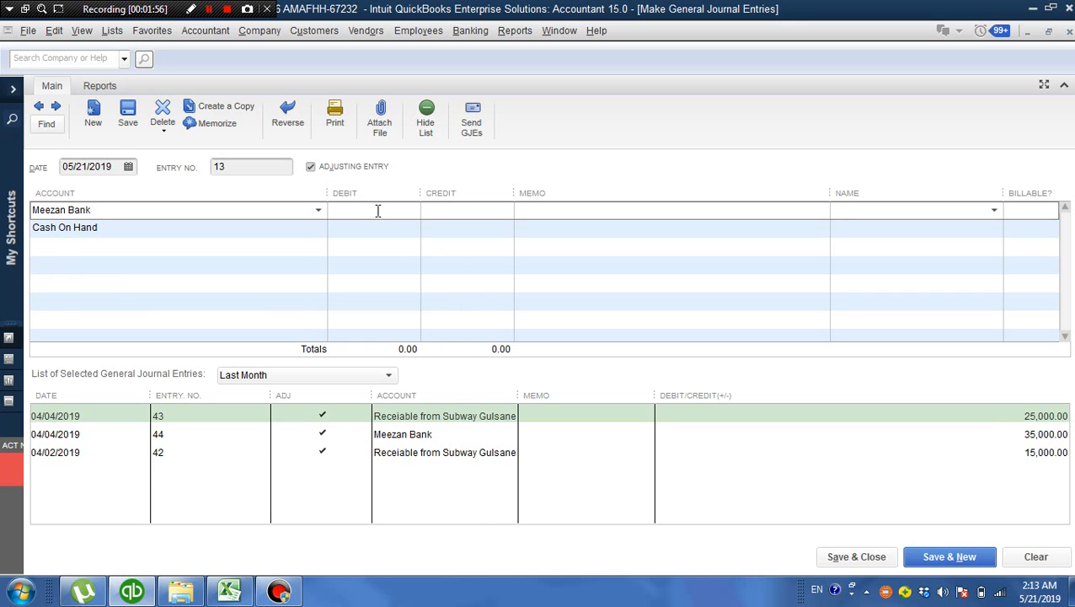
pyautogui.write('10000')
pyautogui.click(442, 230)
pyautogui.write('10000')
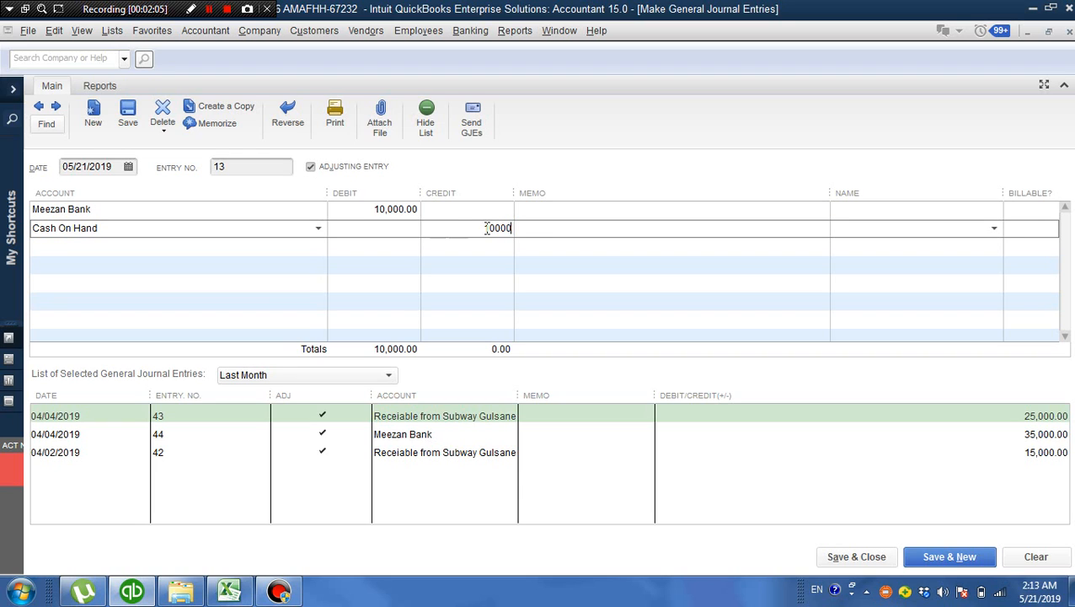
pyautogui.click(535, 211)
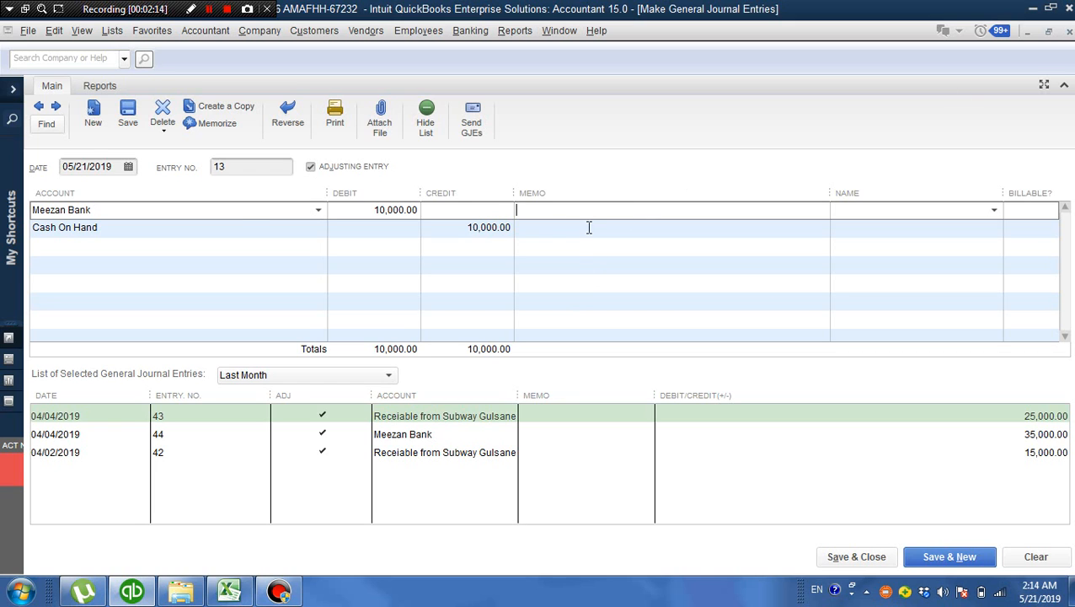
pyautogui.click(319, 210)
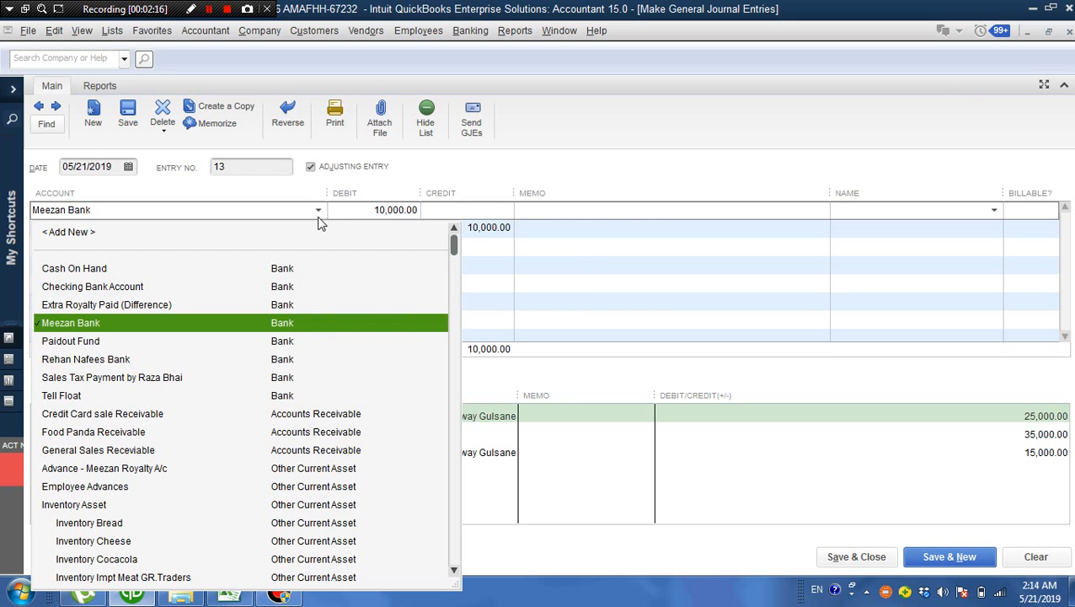
pyautogui.click(494, 224)
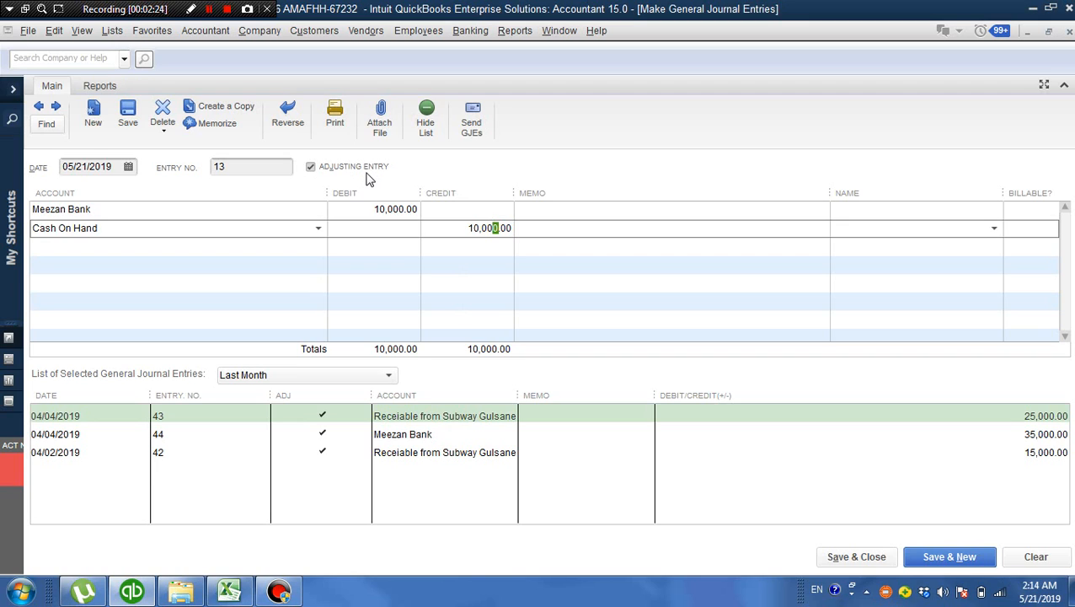
# Turn off the Adjusting Entry option for the journal entry and close the entry without recording it
pyautogui.click(311, 168)
pyautogui.click(311, 168)
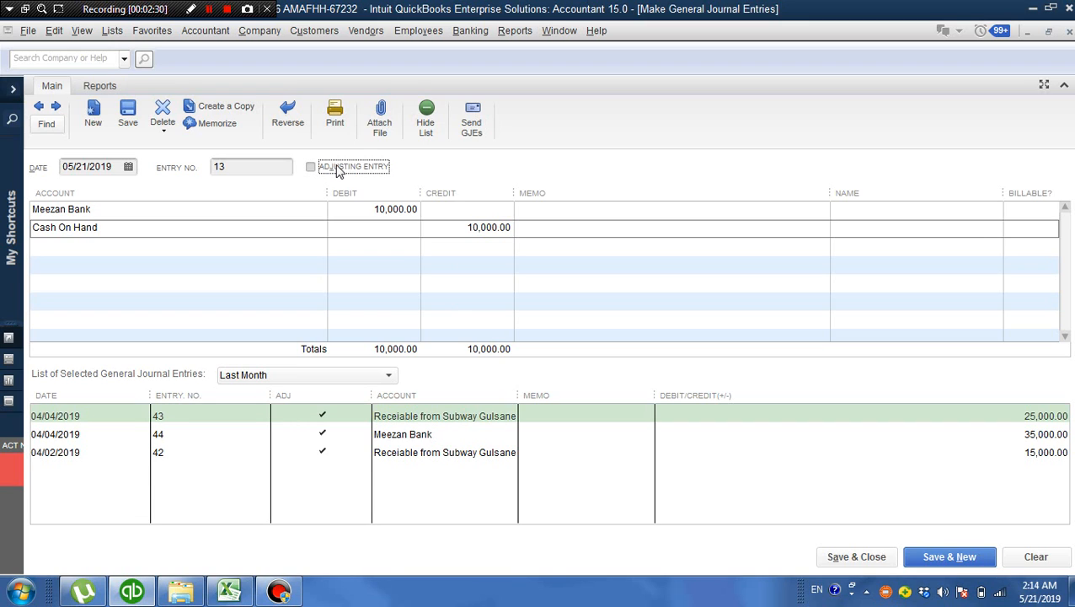
pyautogui.click(372, 210)
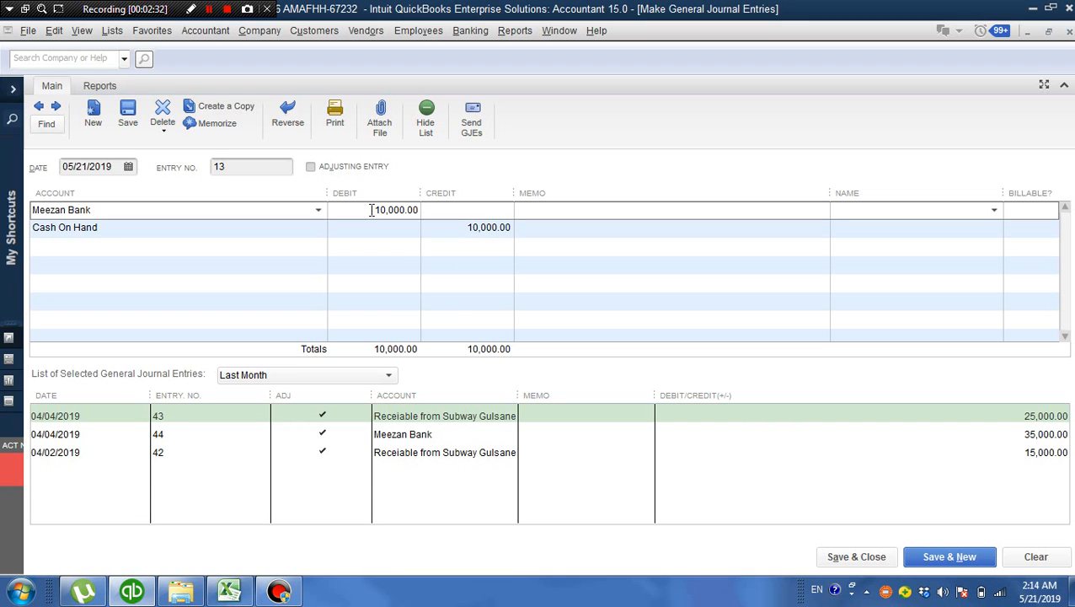
pyautogui.click(311, 167)
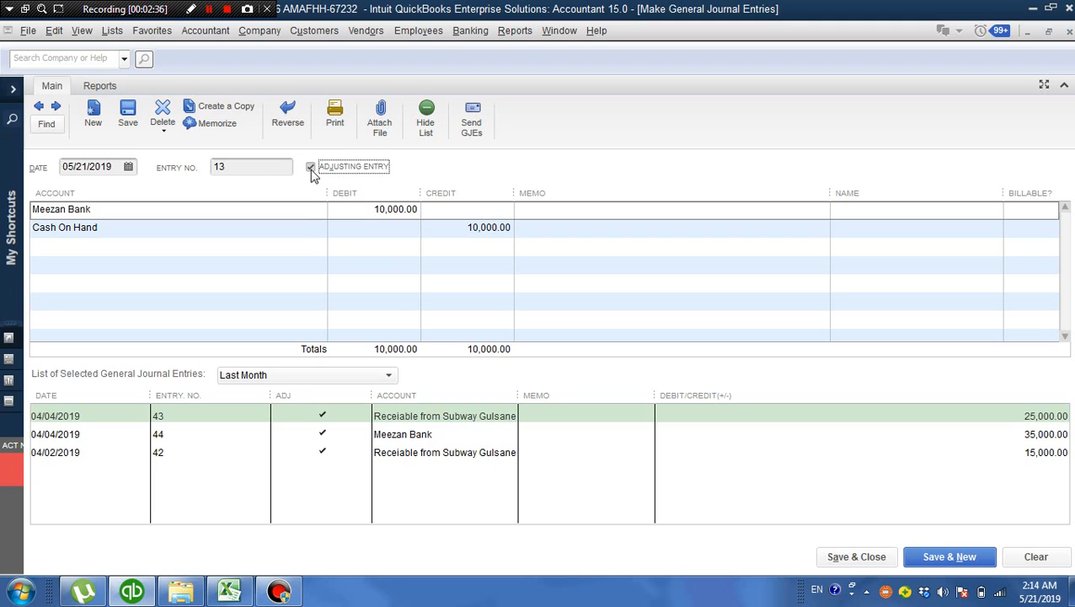
pyautogui.click(367, 211)
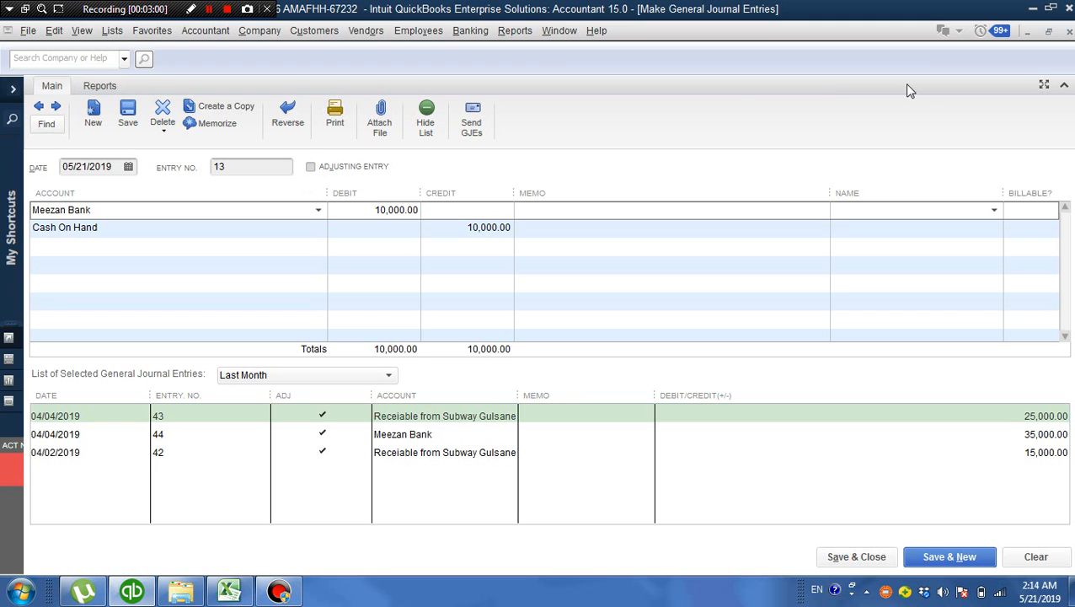
pyautogui.click(1069, 32)
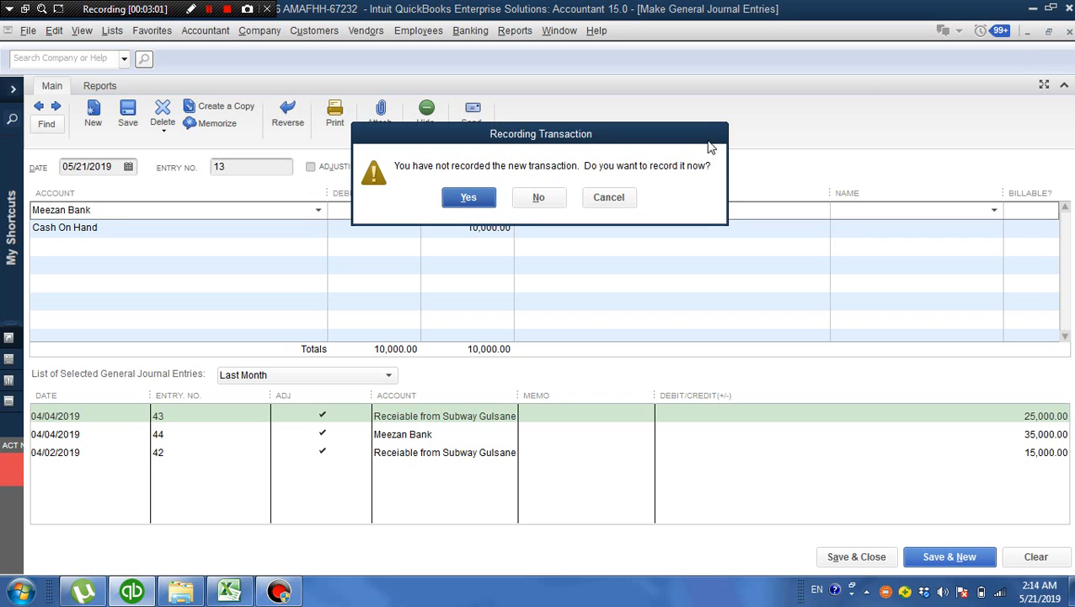
pyautogui.click(540, 199)
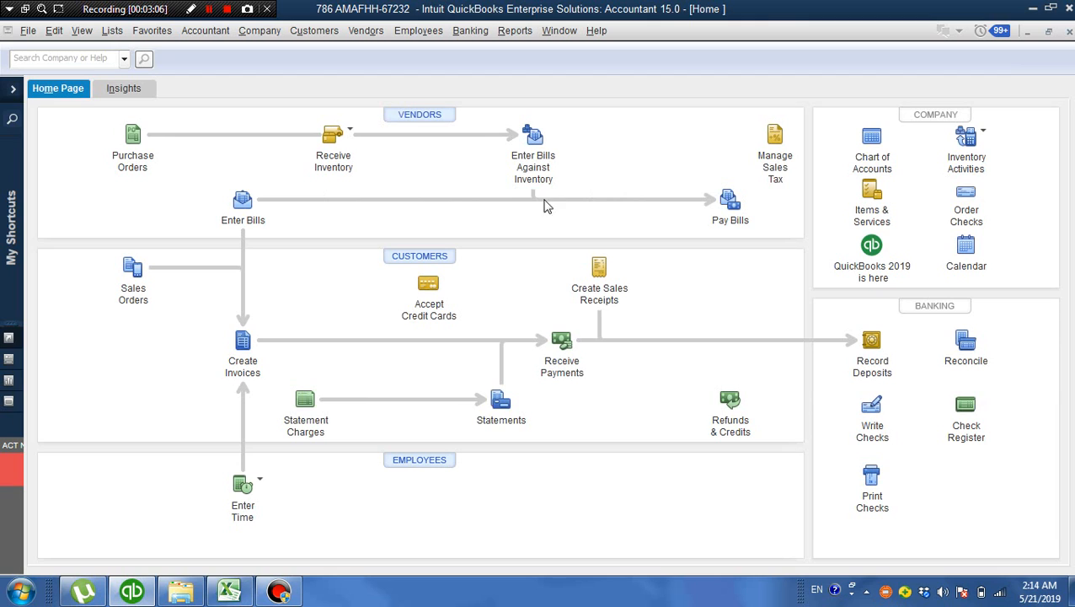
# Open the accountant's memorized Profit & Loss Accumulated report and drill down from the COG Bread amount to its source general journal entry
pyautogui.click(513, 32)
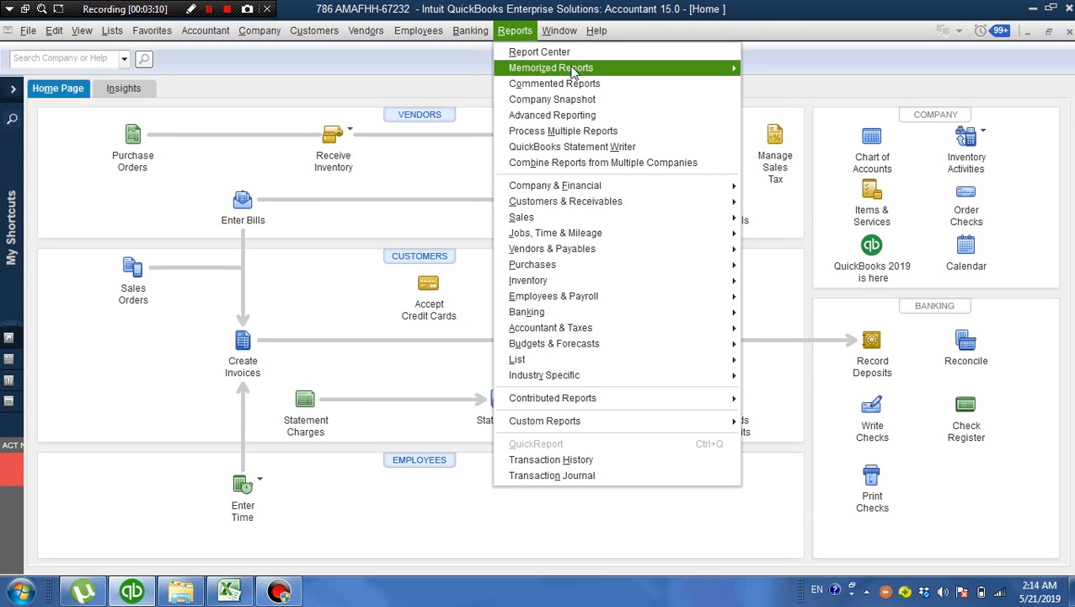
pyautogui.moveTo(572, 74)
pyautogui.moveTo(792, 98)
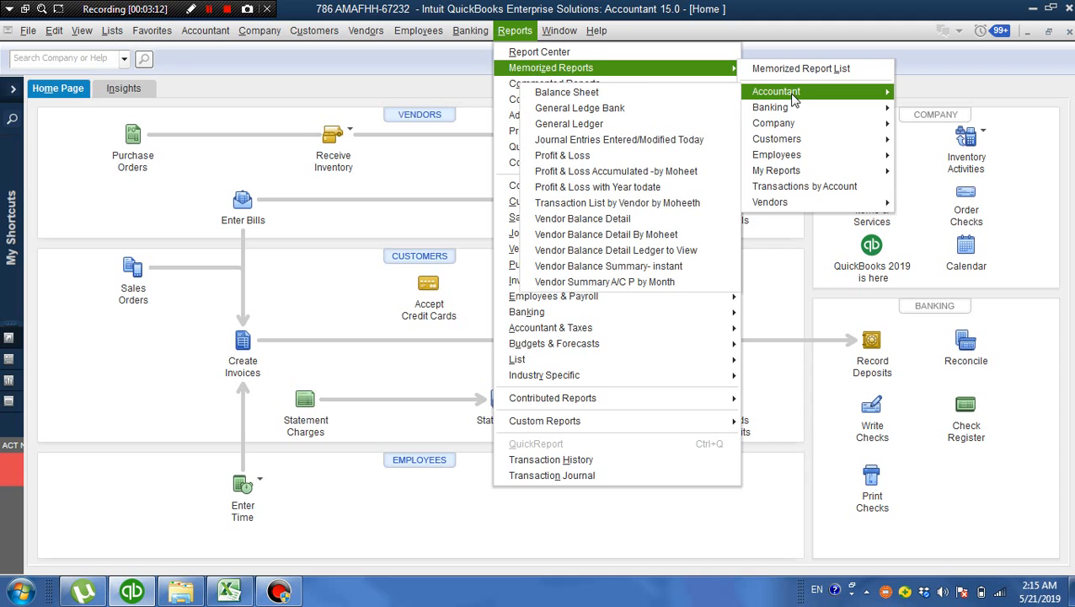
pyautogui.click(697, 172)
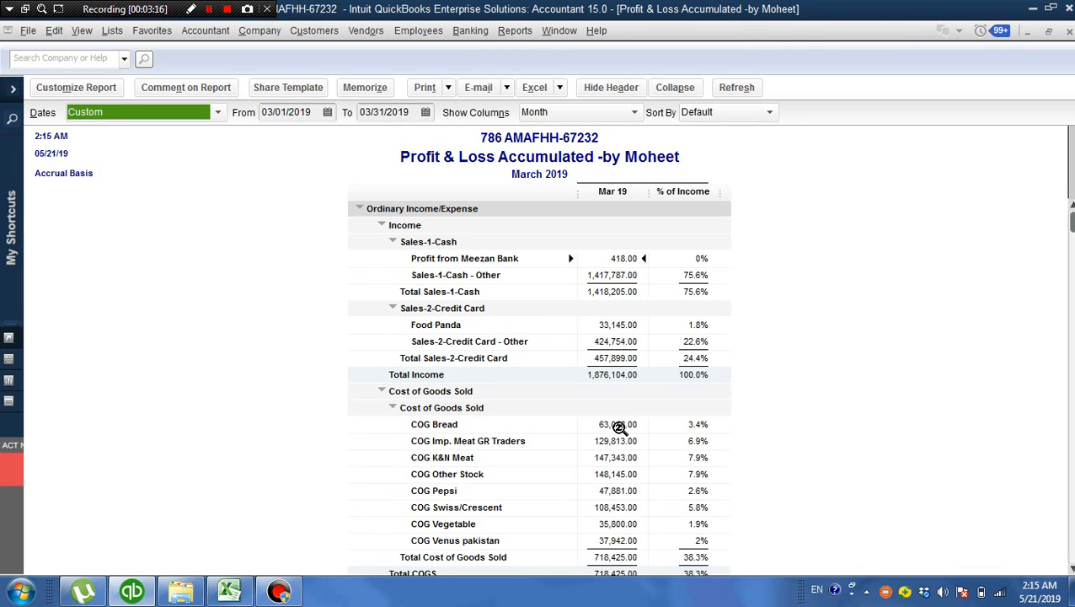
pyautogui.doubleClick(619, 425)
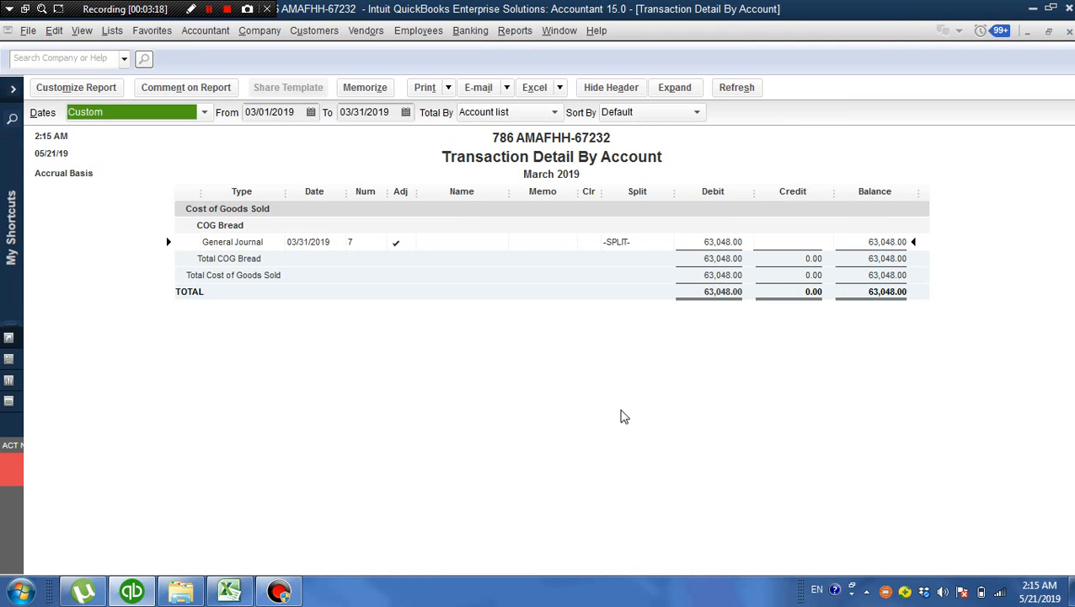
pyautogui.doubleClick(716, 241)
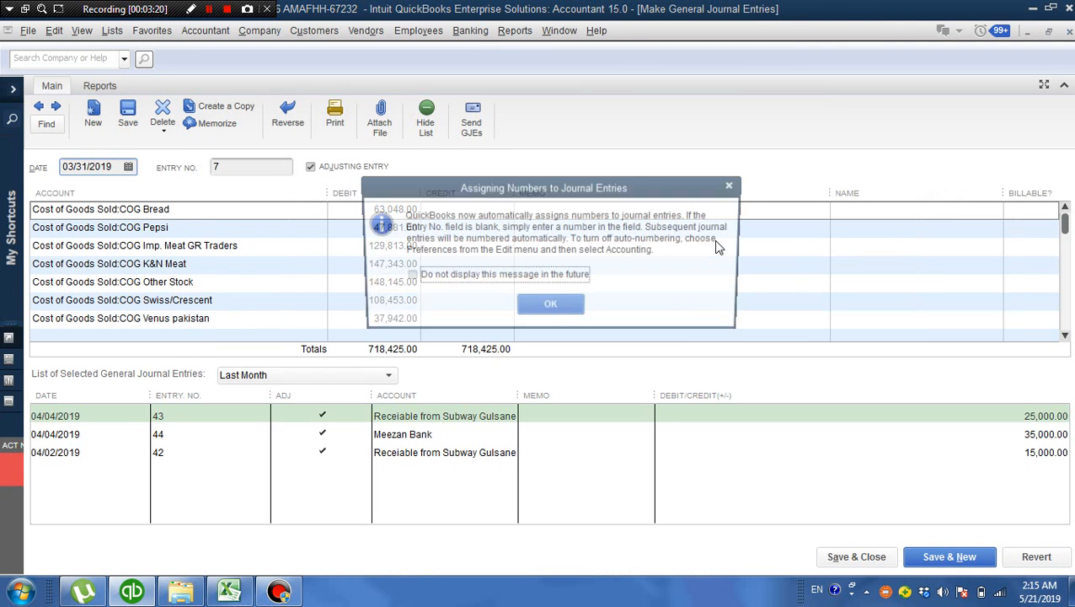
# Dismiss the journal numbering notice and examine the COG Bread and COG Pepsi debit lines of the entry
pyautogui.click(550, 307)
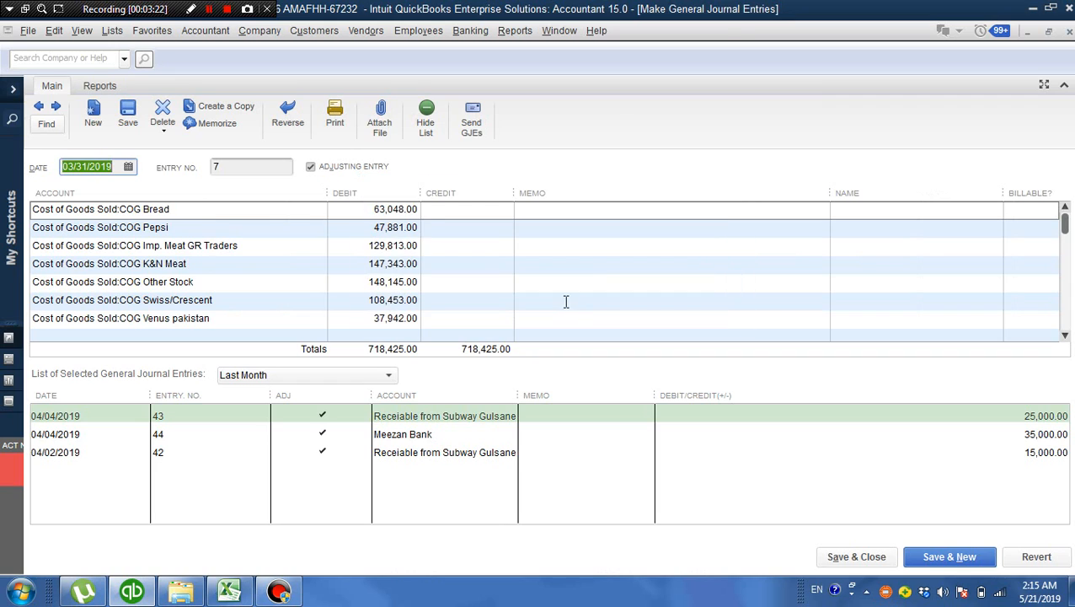
pyautogui.click(371, 211)
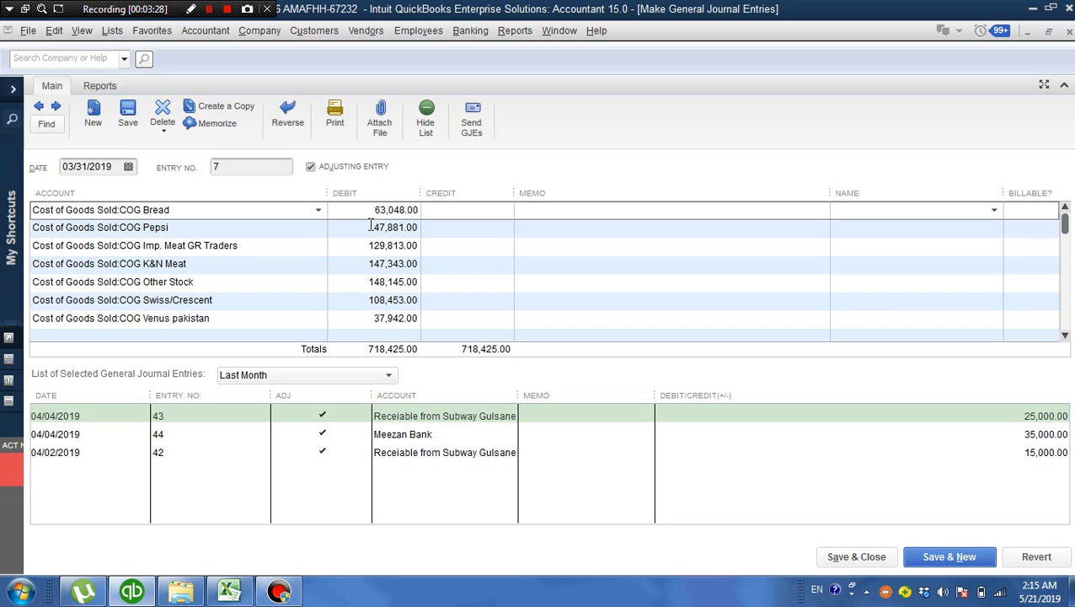
pyautogui.click(371, 226)
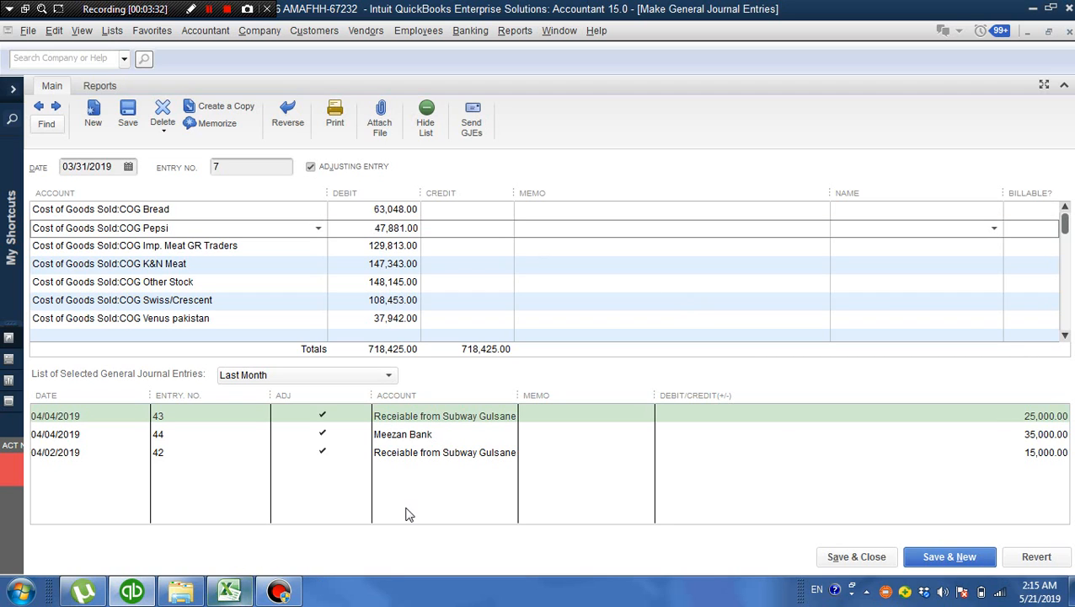
# Switch to Excel and open the recent workbook "Inventory & Cost of Goods for the month of Mar-2019 -67232"
pyautogui.click(233, 594)
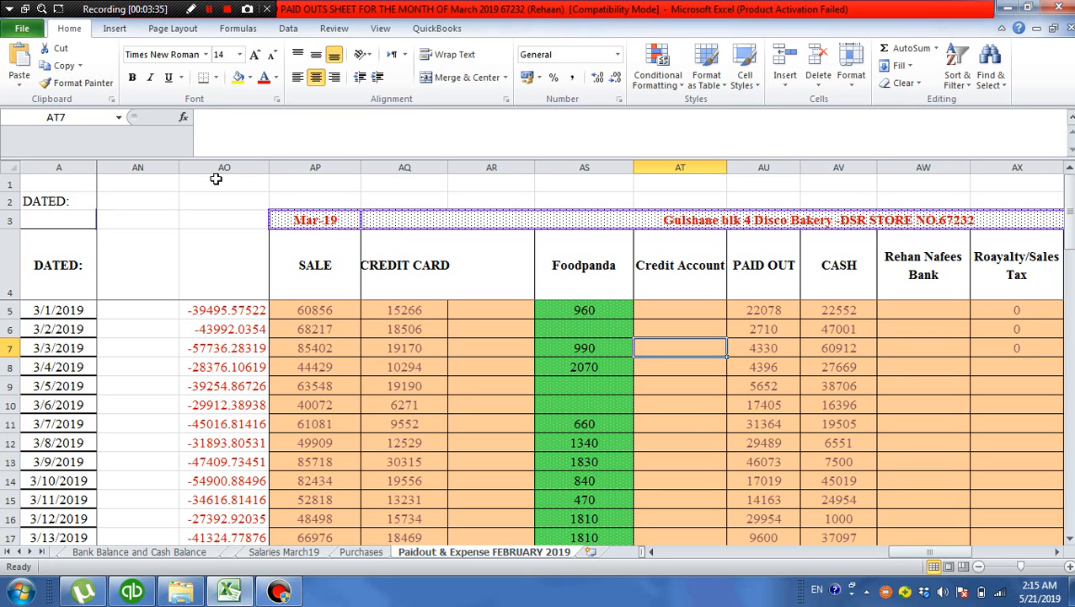
pyautogui.click(25, 28)
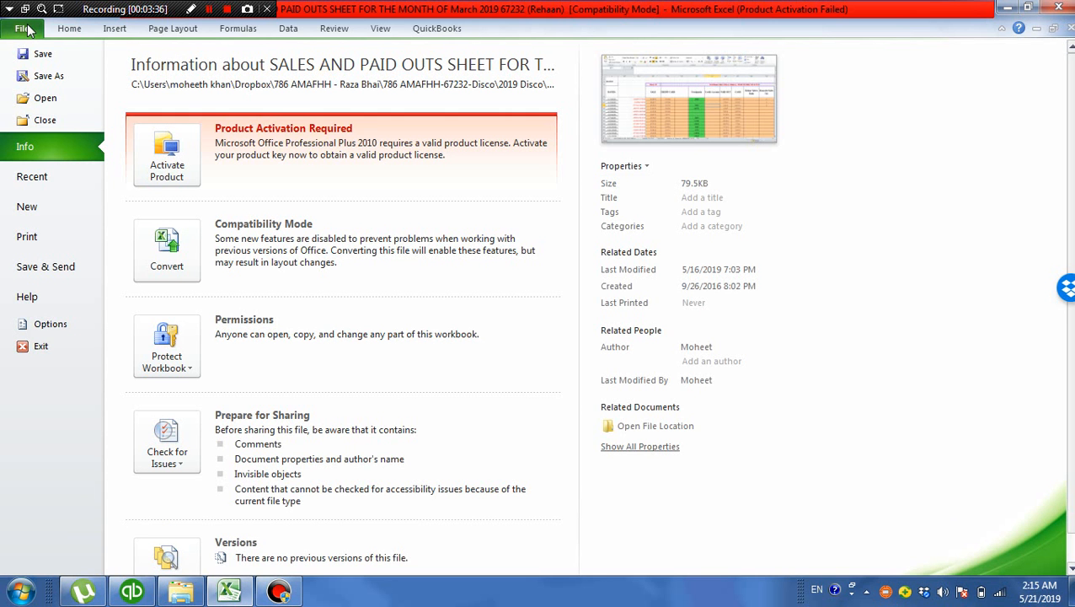
pyautogui.click(55, 180)
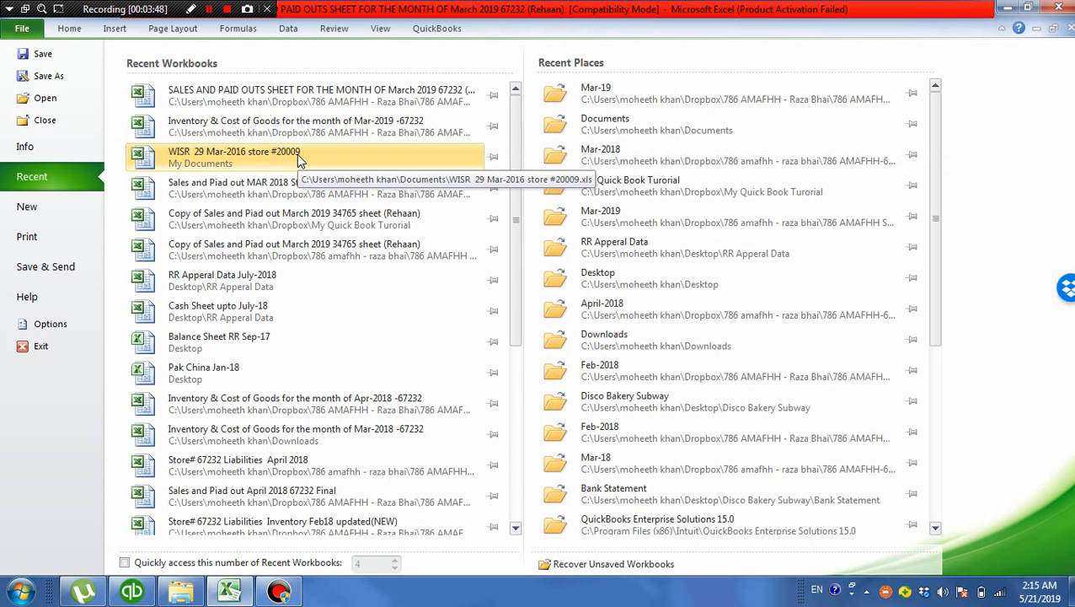
pyautogui.click(307, 126)
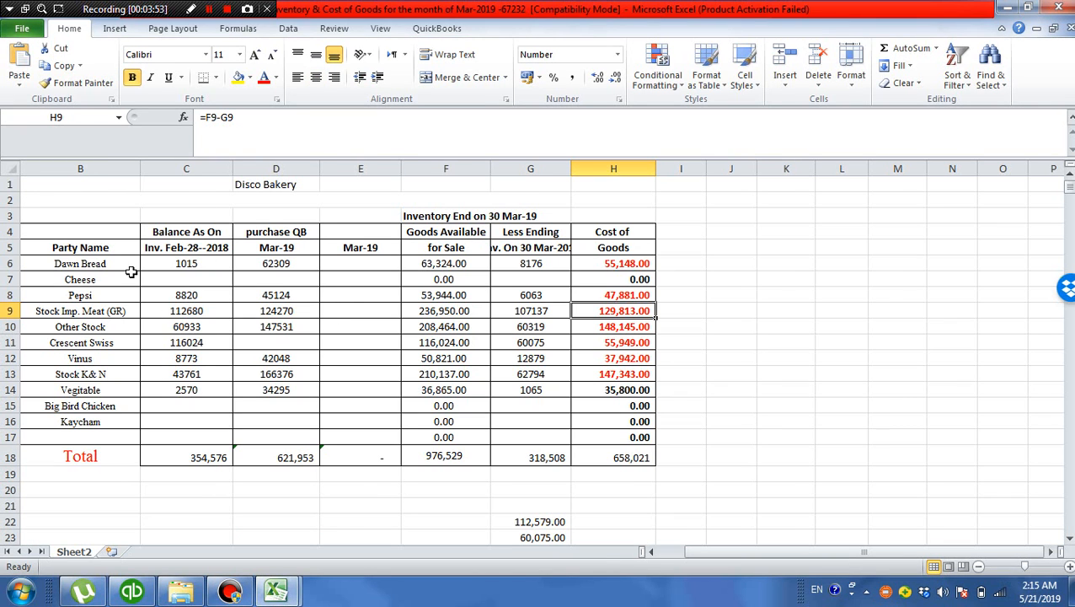
# Examine the Cost of Goods figures for Dawn Bread, Pepsi, Stock Imp. Meat (GR), Other Stock and Crescent Swiss
pyautogui.click(621, 265)
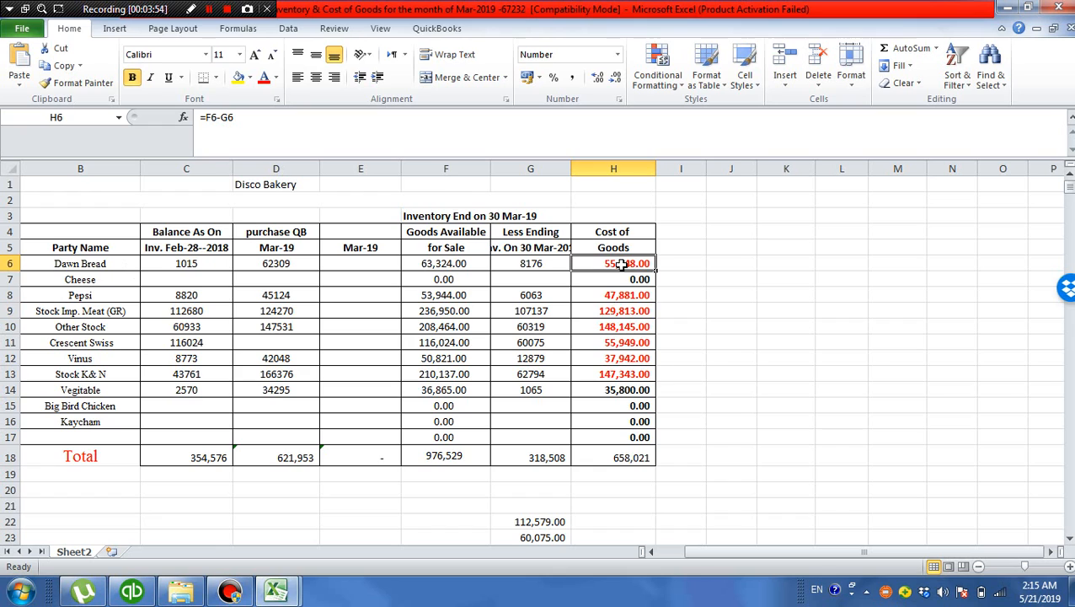
pyautogui.click(621, 295)
pyautogui.click(621, 311)
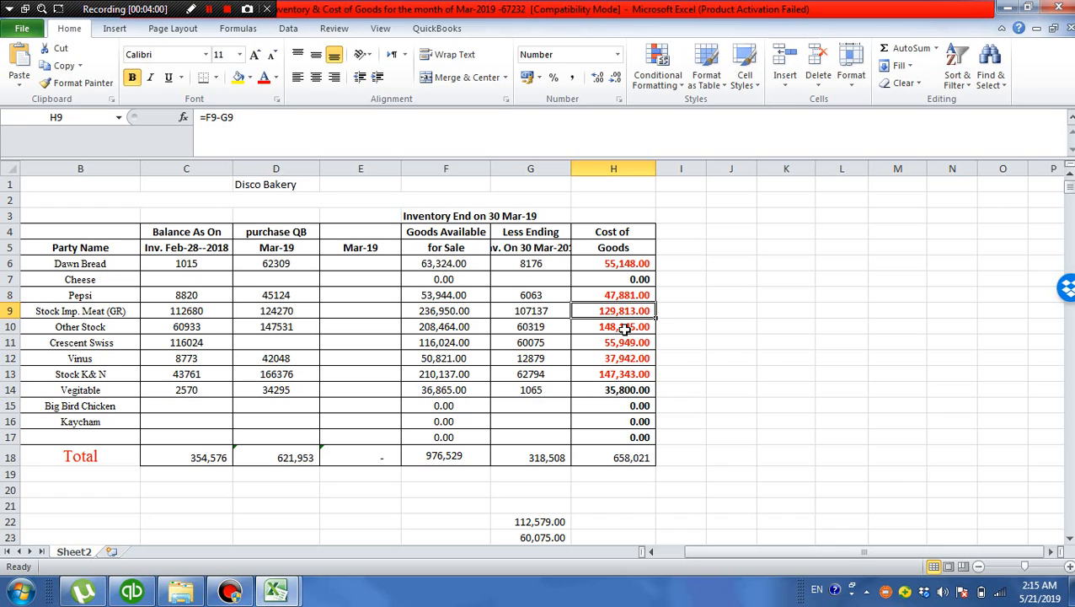
pyautogui.click(623, 329)
pyautogui.click(627, 341)
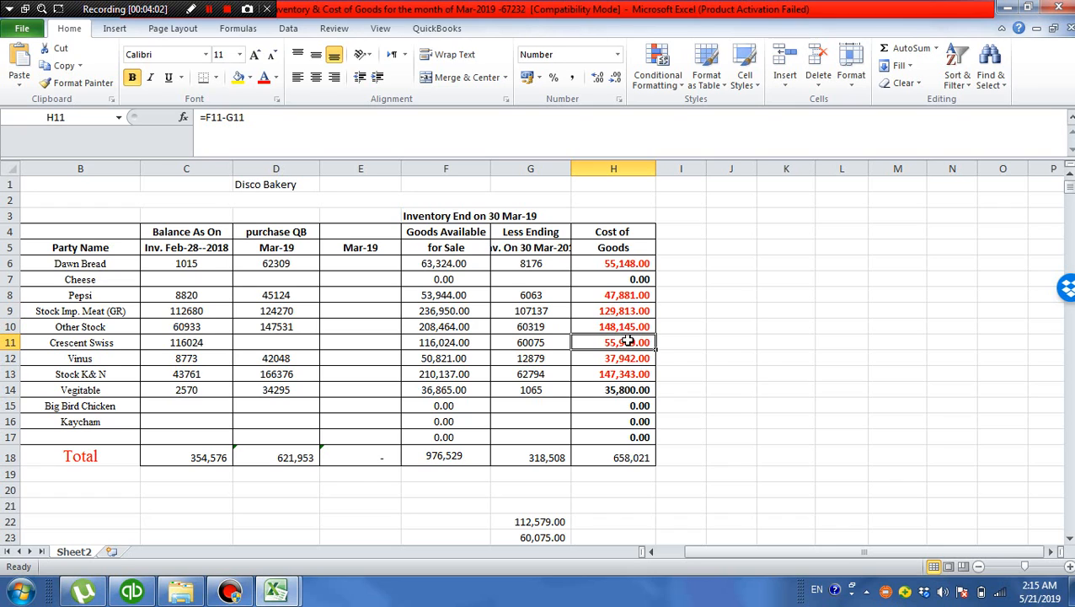
pyautogui.click(624, 267)
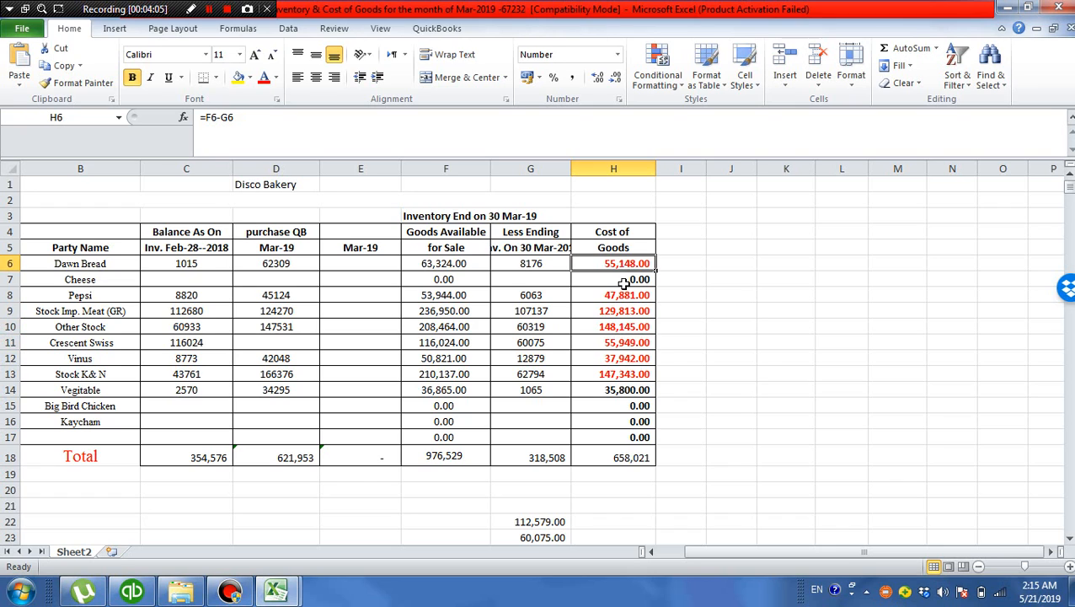
pyautogui.click(624, 311)
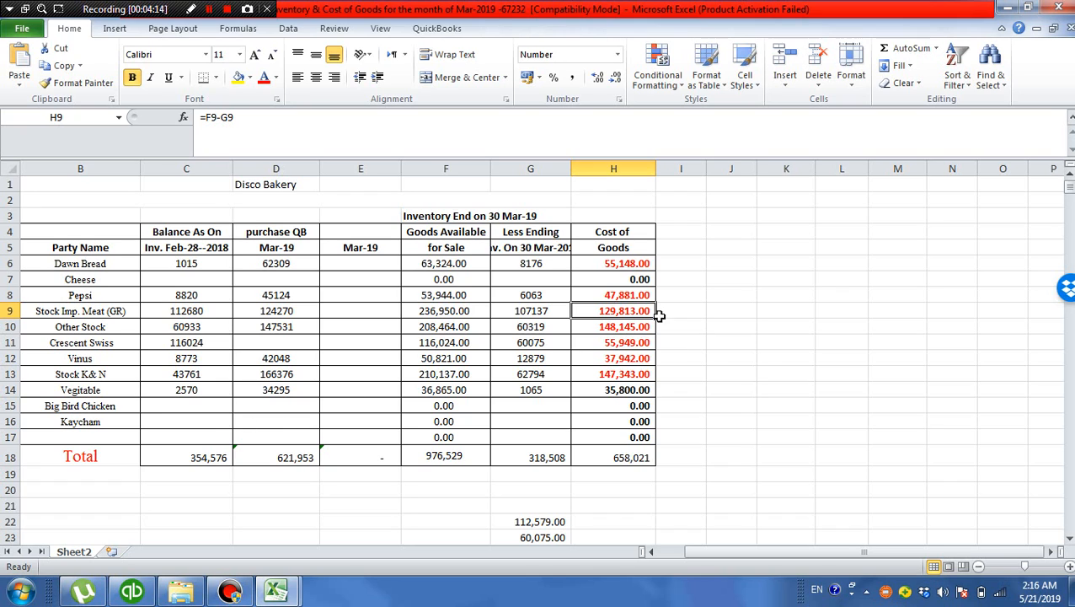
# Switch back to QuickBooks, review the entry's inventory credit lines, and close the journal entry and its transaction detail report
pyautogui.click(140, 595)
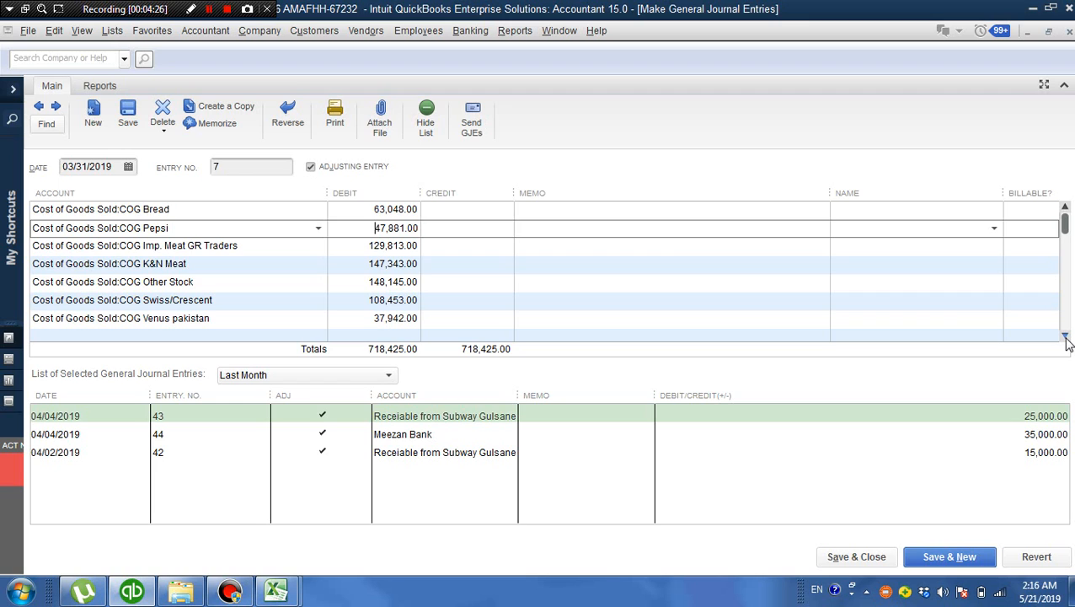
pyautogui.moveTo(1066, 338); pyautogui.dragTo(1066, 337)
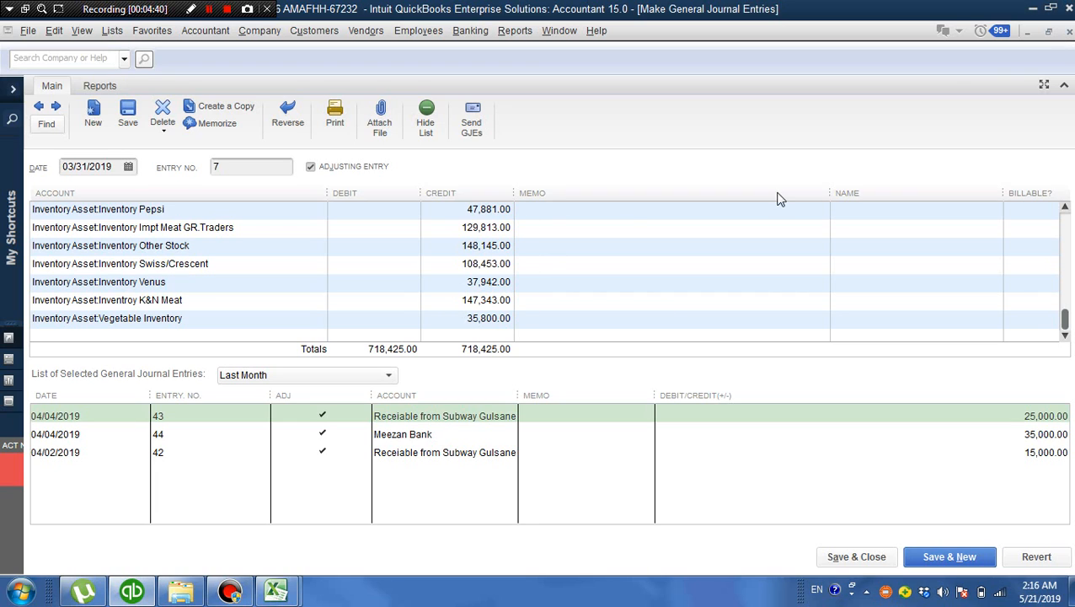
pyautogui.click(1069, 32)
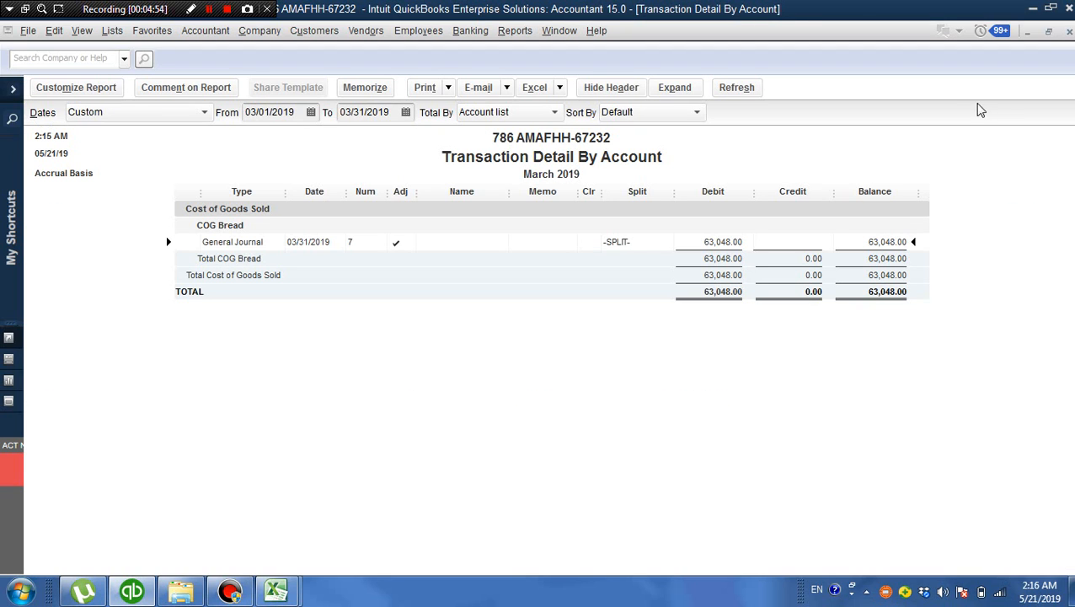
pyautogui.click(1070, 34)
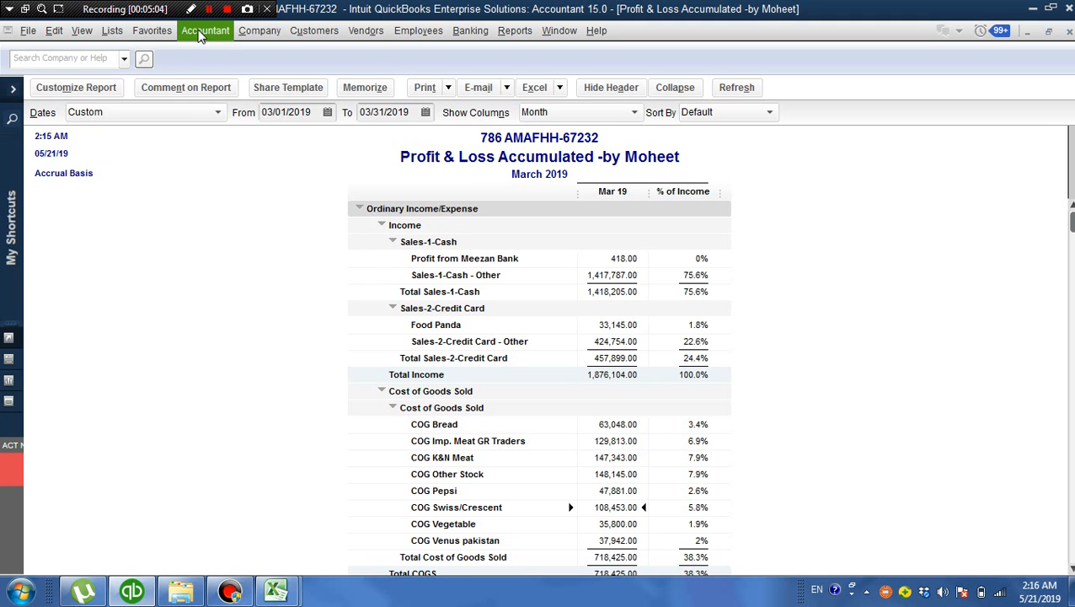
# Open the Chart of Accounts and run a QuickReport for the Meezan Bank account
pyautogui.click(200, 33)
pyautogui.click(215, 75)
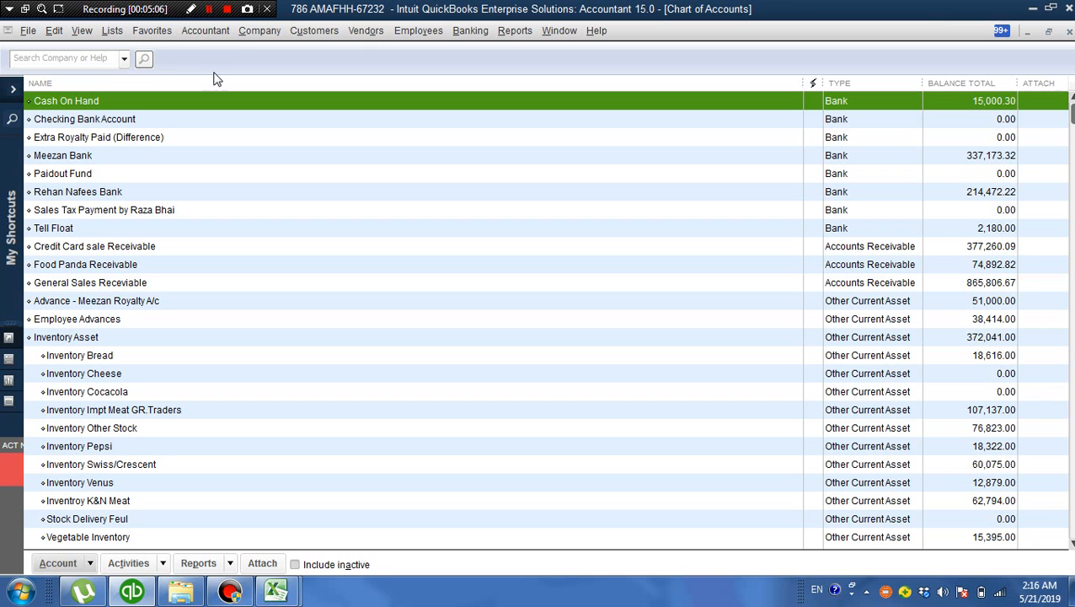
pyautogui.rightClick(83, 165)
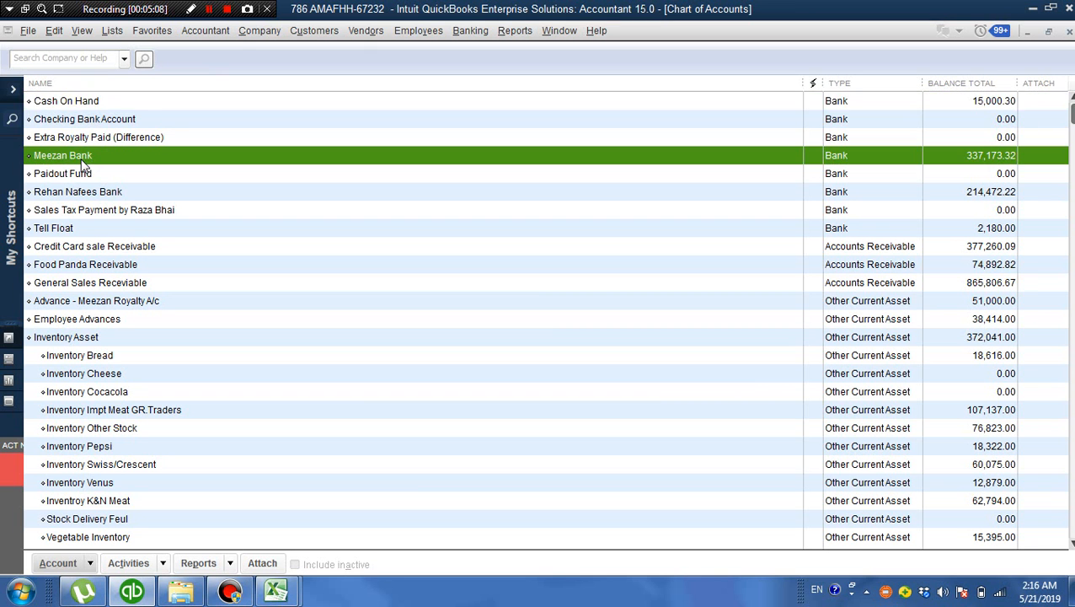
pyautogui.click(145, 451)
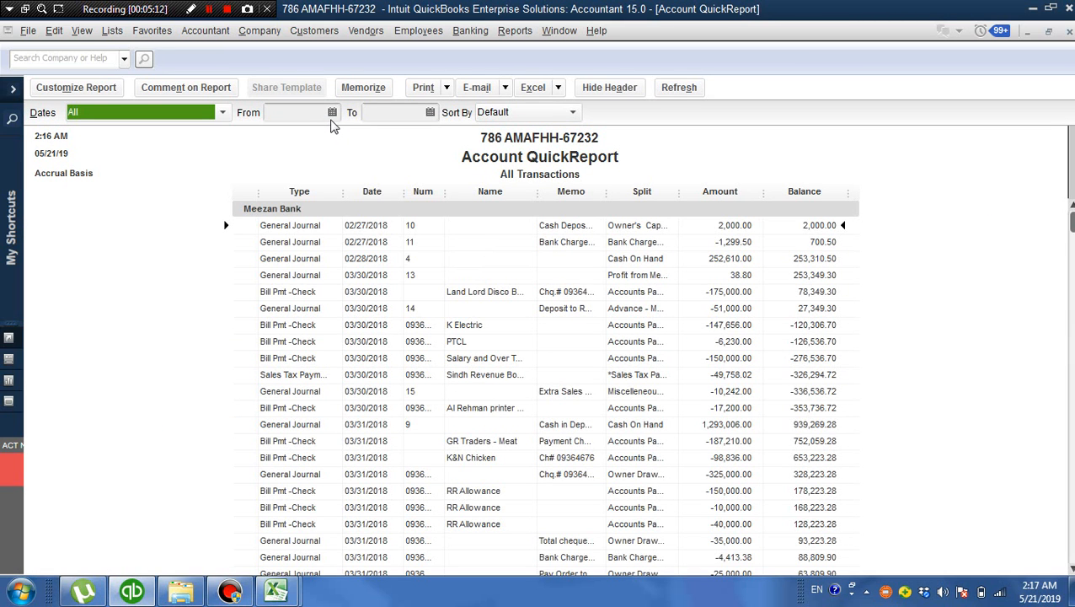
# Try to set the QuickReport's start date to 03/01/2019
pyautogui.click(332, 119)
pyautogui.click(332, 113)
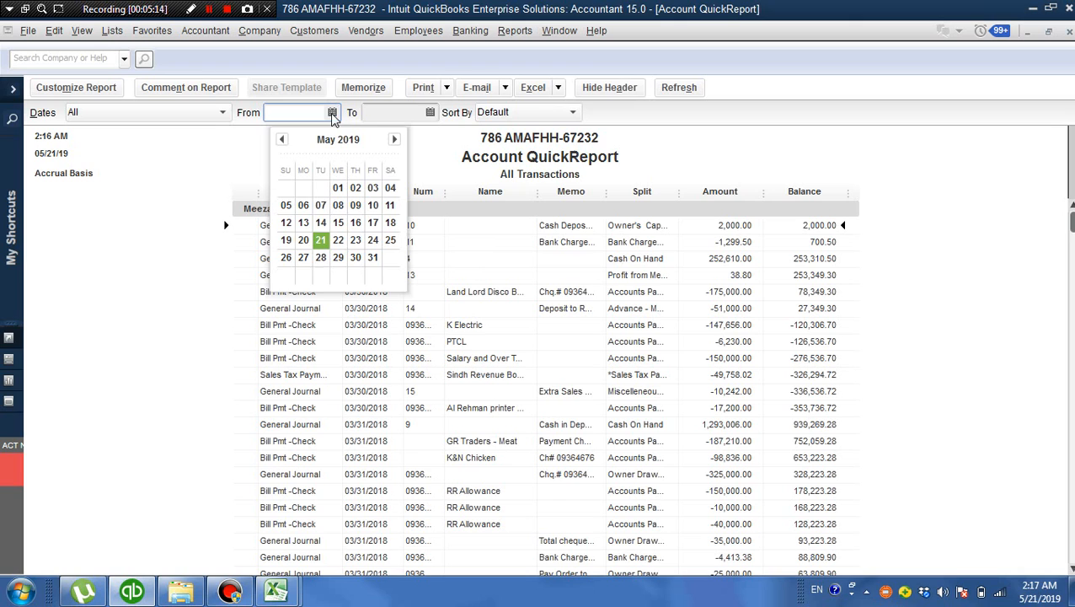
pyautogui.click(282, 141)
pyautogui.click(283, 141)
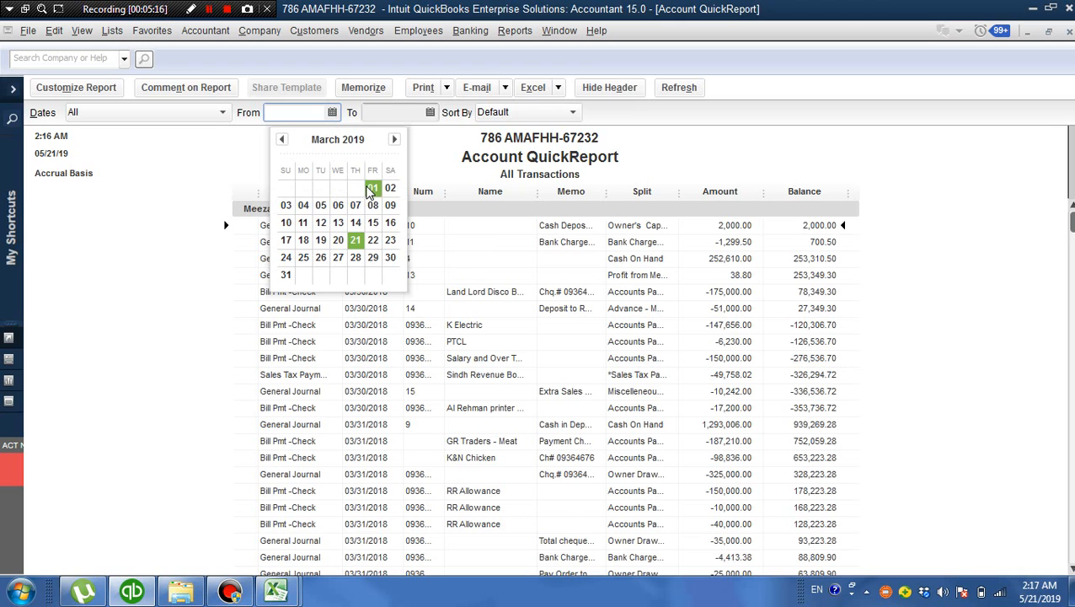
pyautogui.click(373, 187)
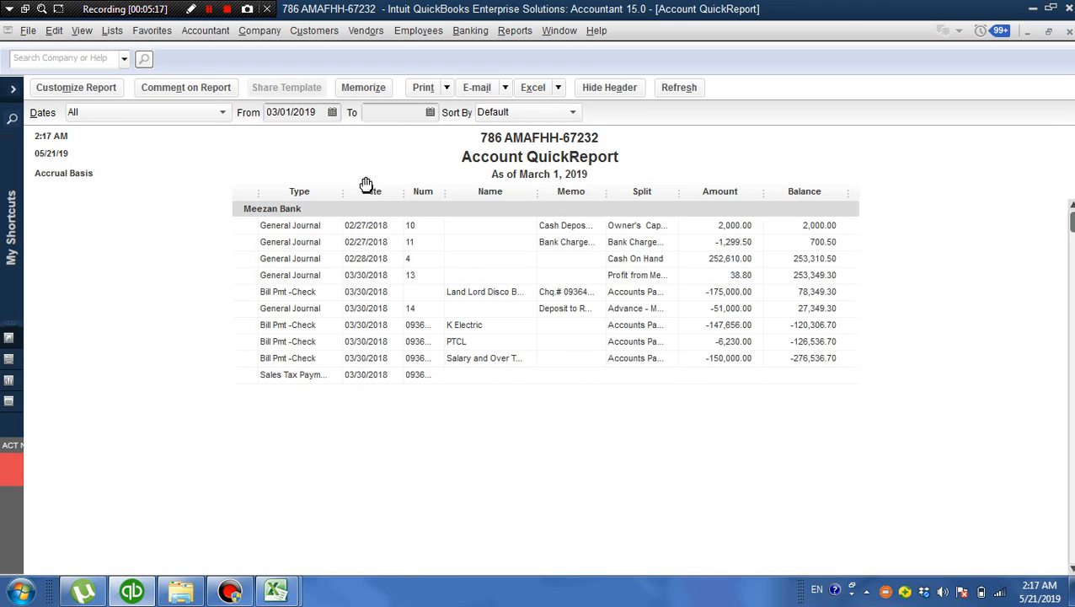
# Set the Meezan Bank QuickReport's date range from 03/01/2019 to 03/31/2019
pyautogui.click(333, 113)
pyautogui.click(282, 139)
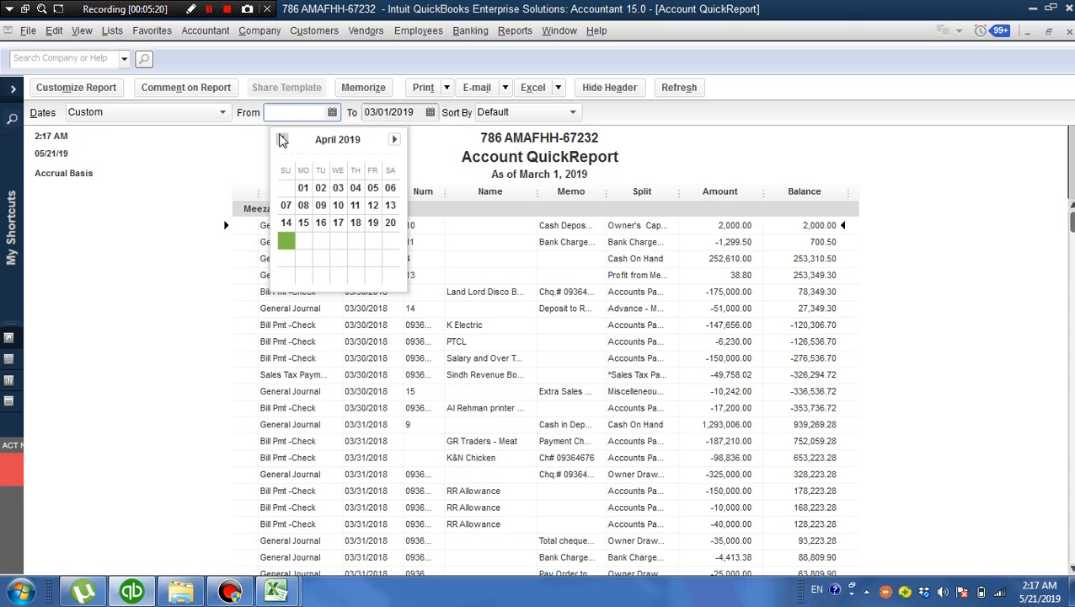
pyautogui.click(282, 140)
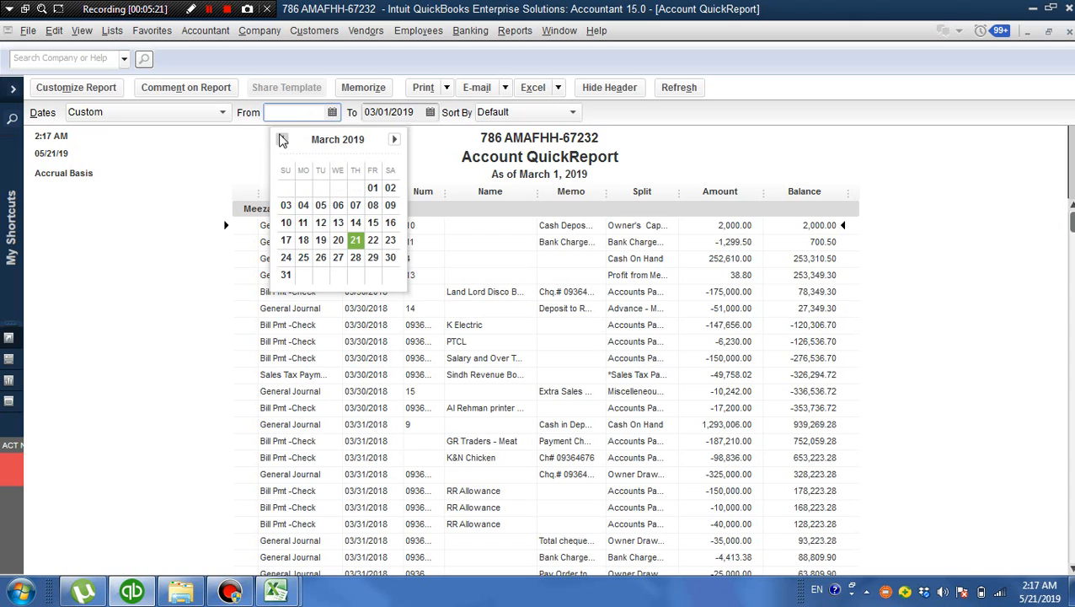
pyautogui.click(372, 187)
pyautogui.click(430, 112)
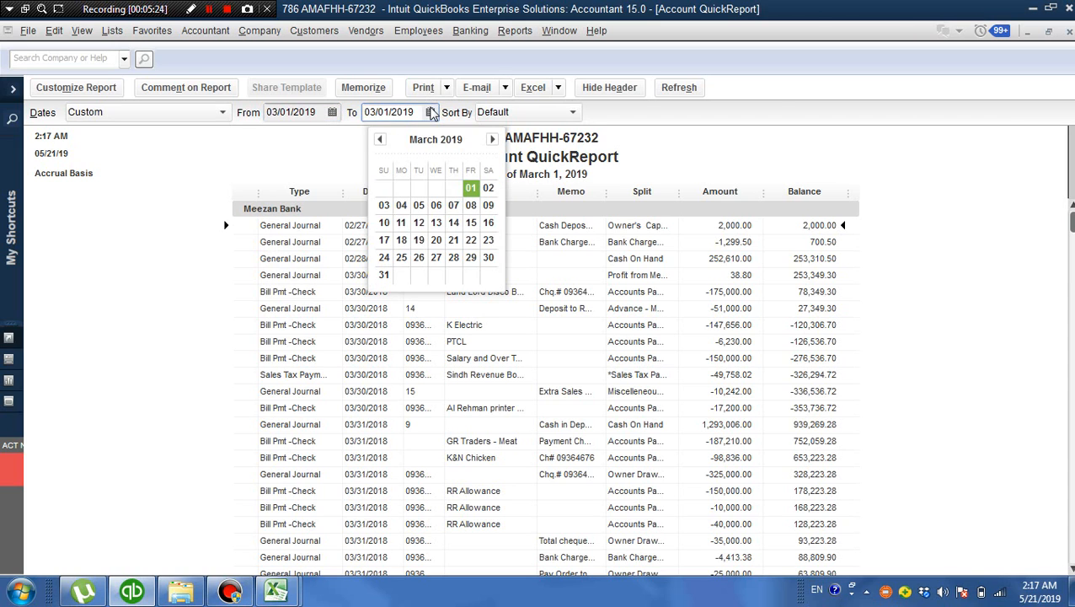
pyautogui.click(383, 274)
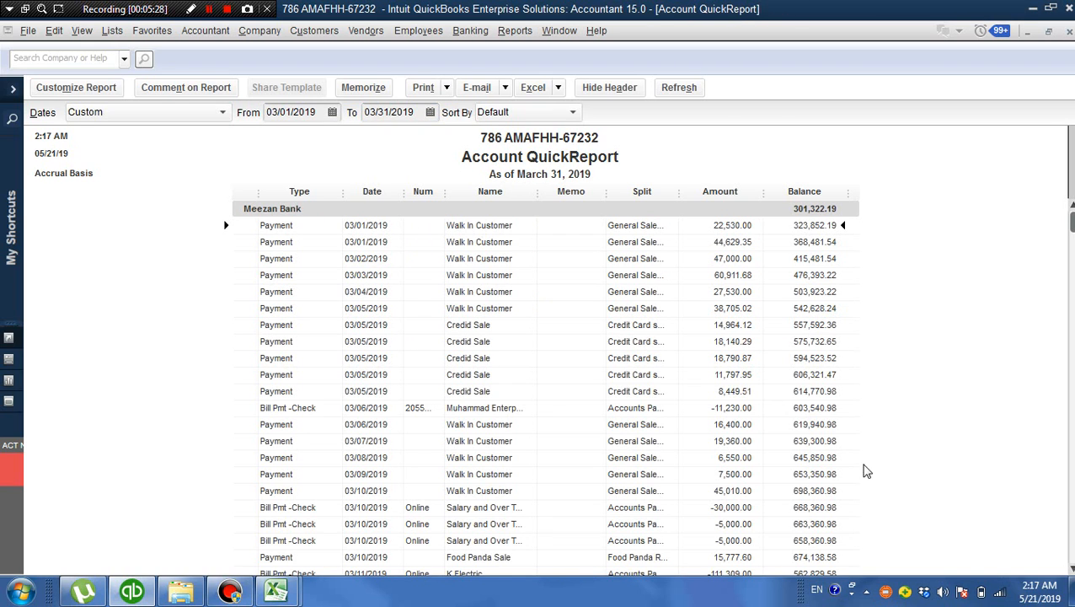
# Customize the QuickReport by finding the Debit column and including it in the displayed columns
pyautogui.click(83, 89)
pyautogui.click(178, 226)
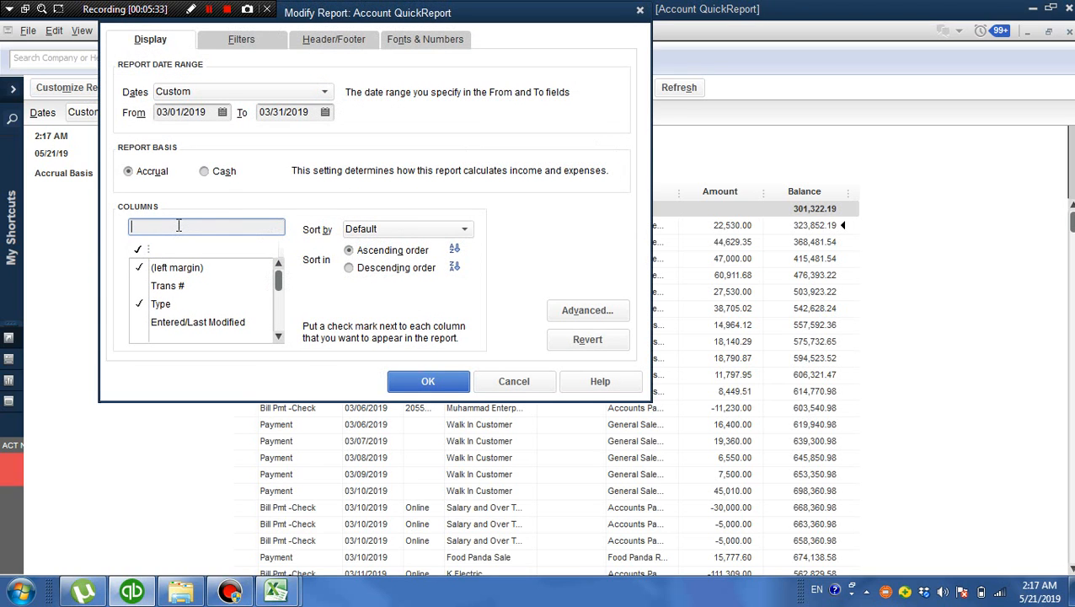
pyautogui.write('e')
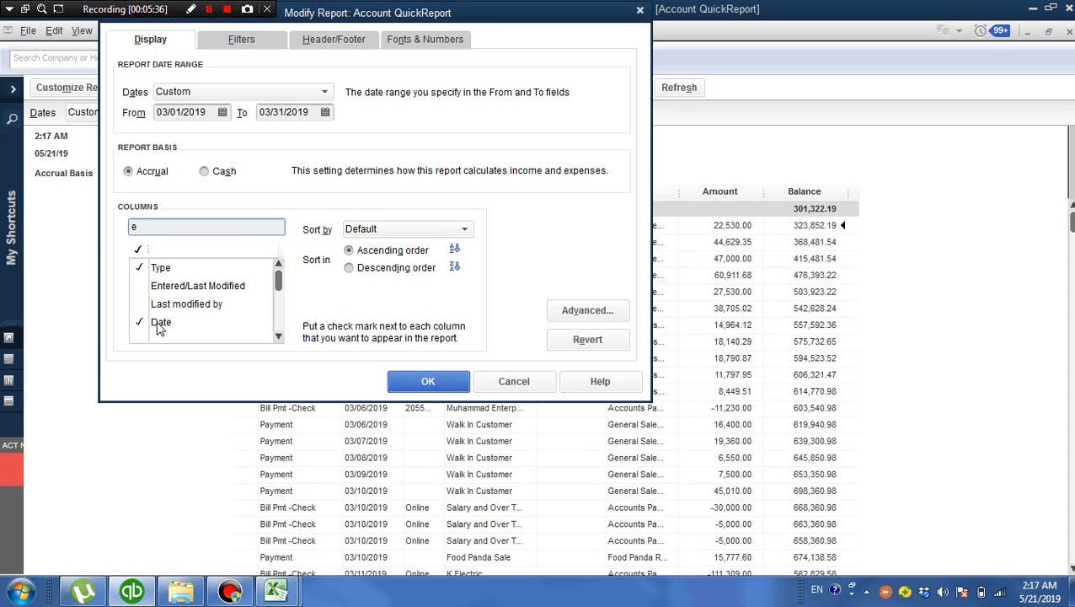
pyautogui.press('BackSpace')
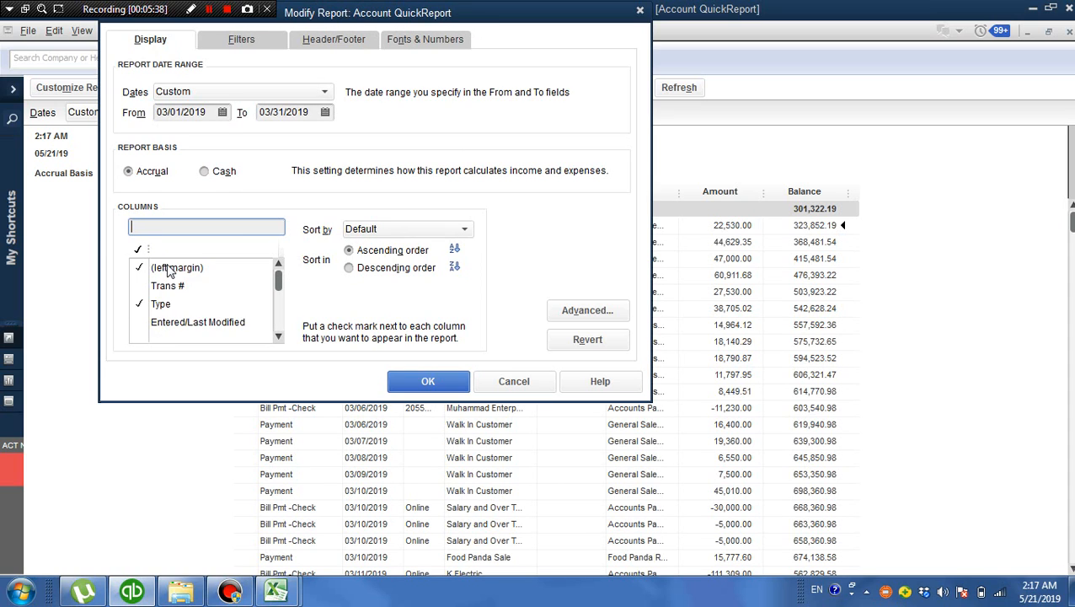
pyautogui.write('de')
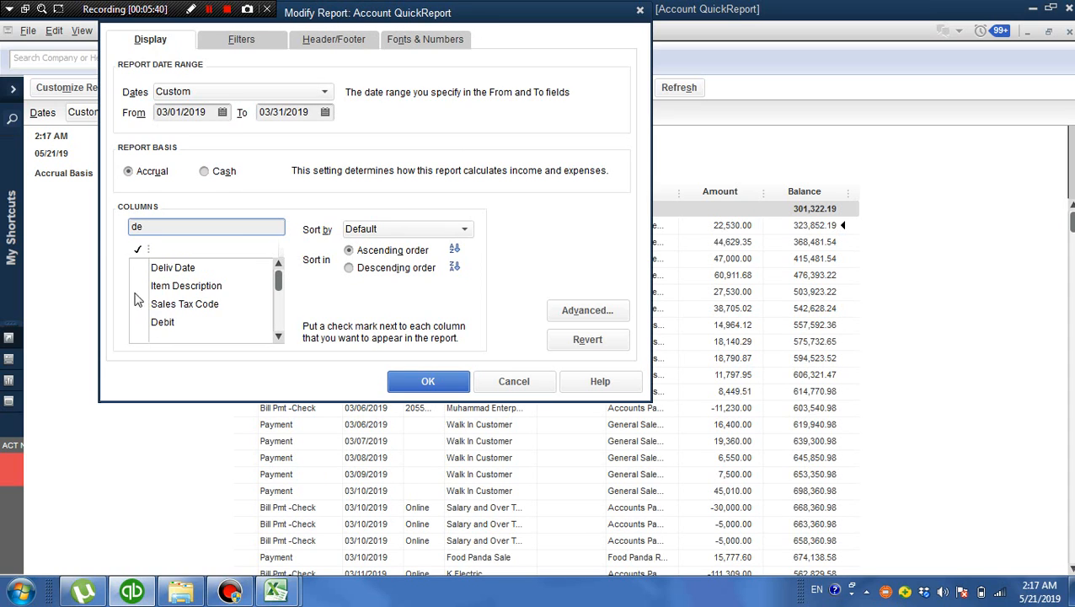
pyautogui.click(159, 325)
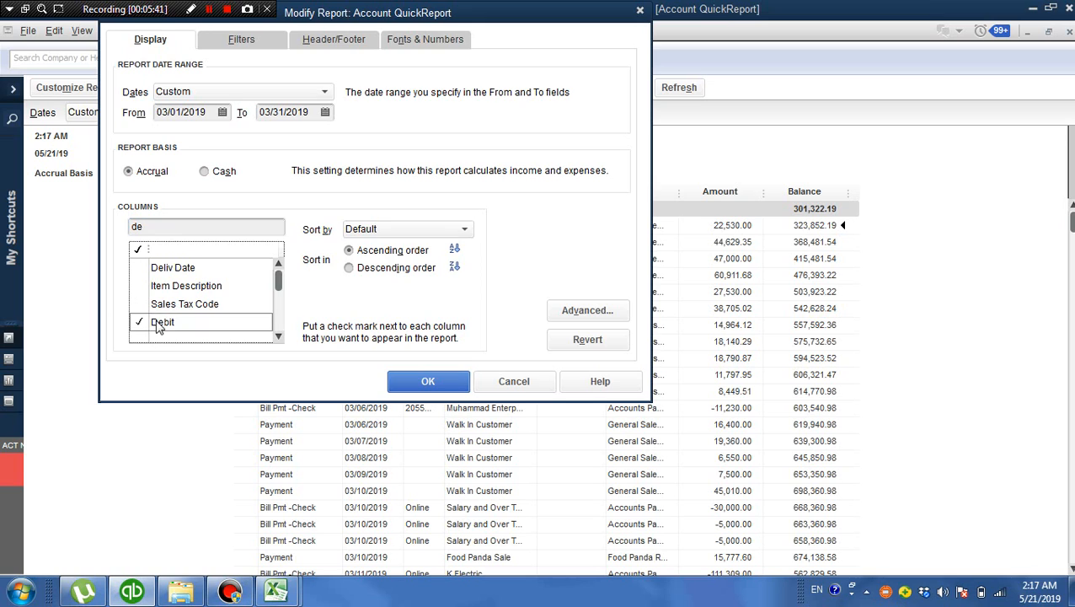
# Find the Credit column, include it in the QuickReport as well, and apply the report changes
pyautogui.click(177, 226)
pyautogui.press('BackSpace')
pyautogui.press('BackSpace')
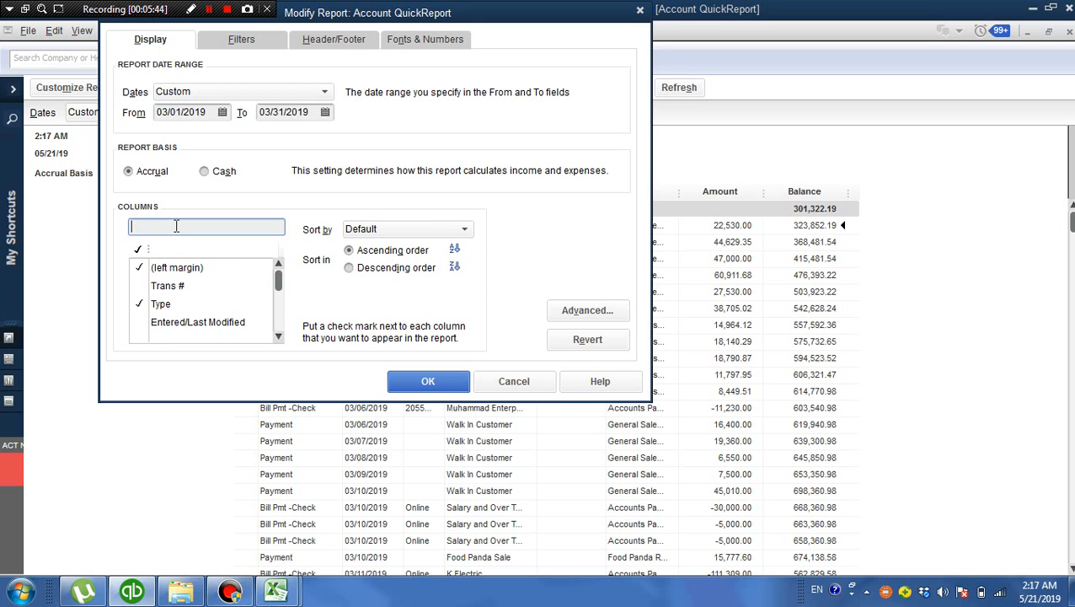
pyautogui.write('cr')
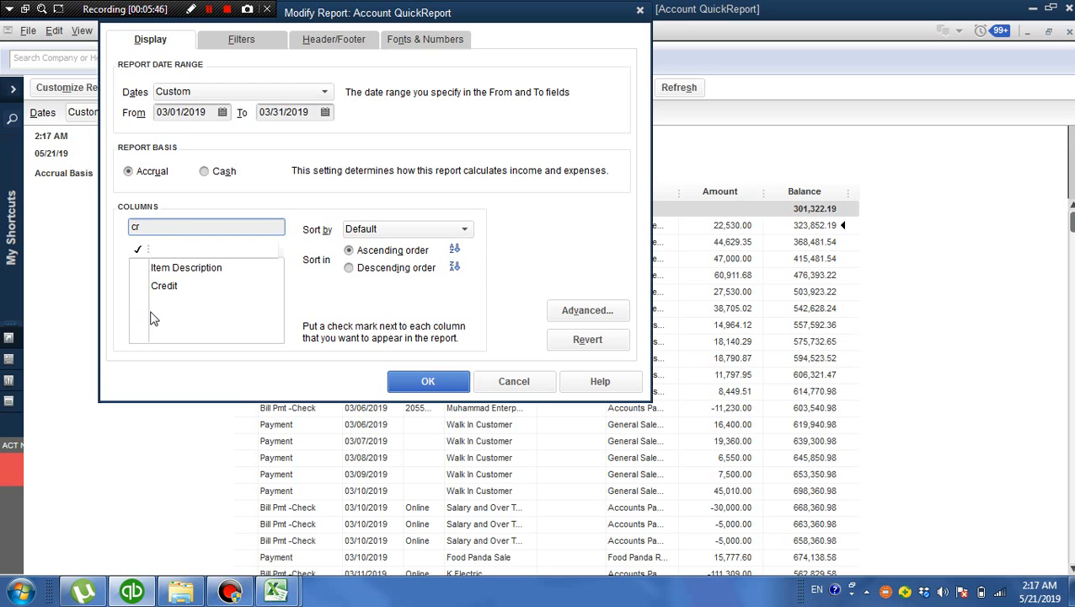
pyautogui.click(165, 289)
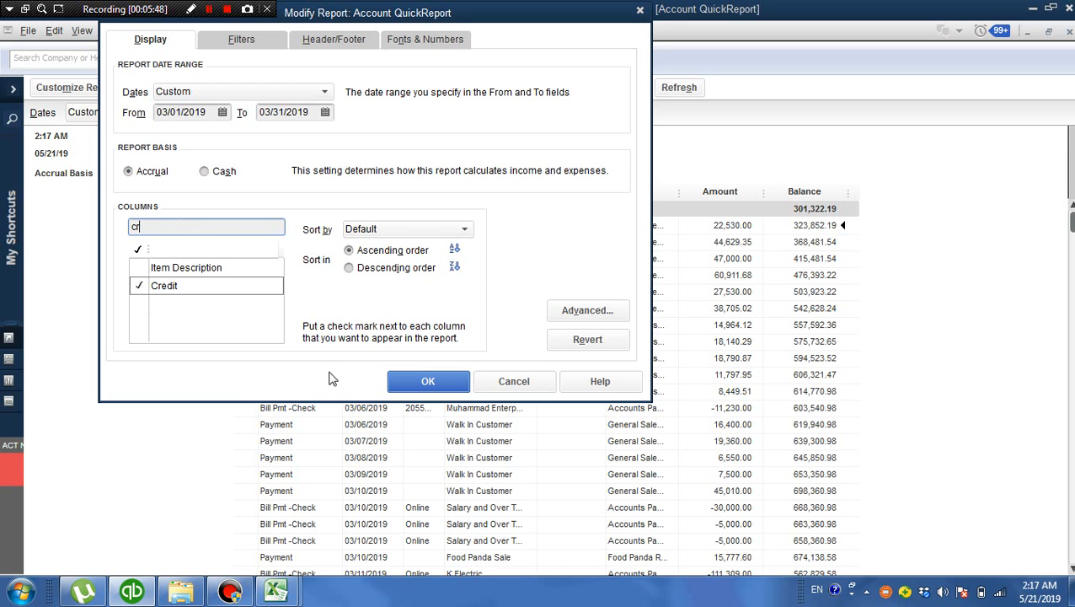
pyautogui.click(430, 383)
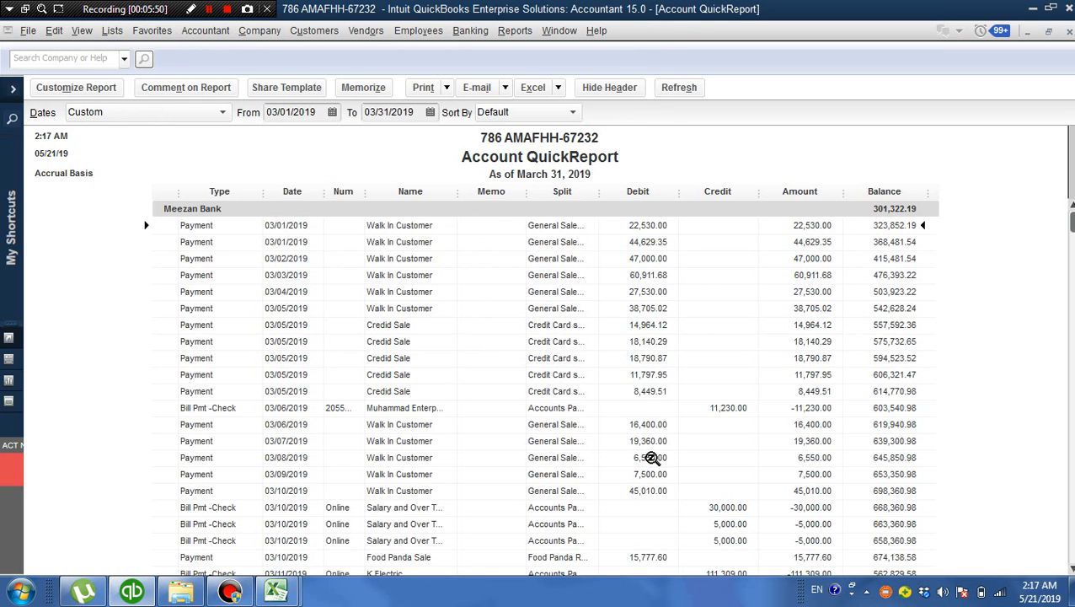
# Review the Meezan Bank QuickReport's debit and credit entries from 03/01/2019 through mid-March 2019
pyautogui.click(1070, 570)
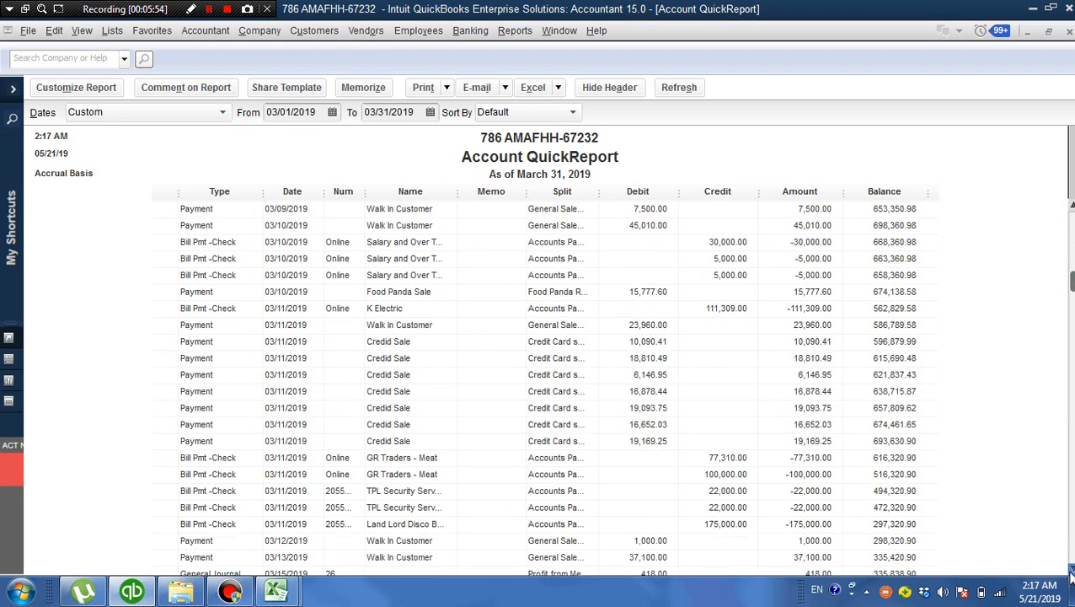
pyautogui.click(1071, 573)
pyautogui.click(1071, 572)
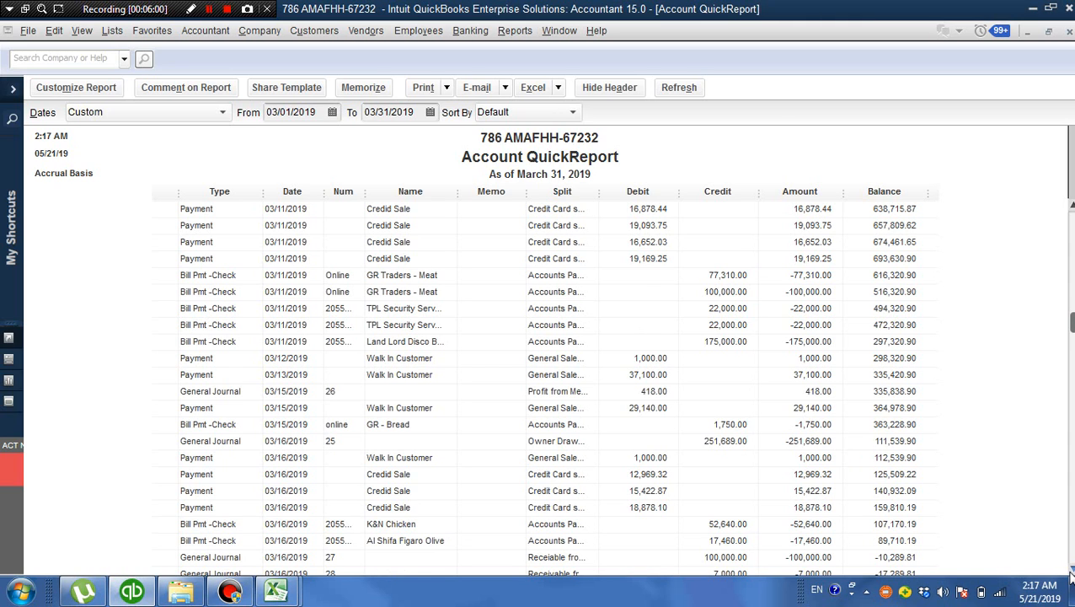
pyautogui.click(1071, 572)
pyautogui.click(1071, 573)
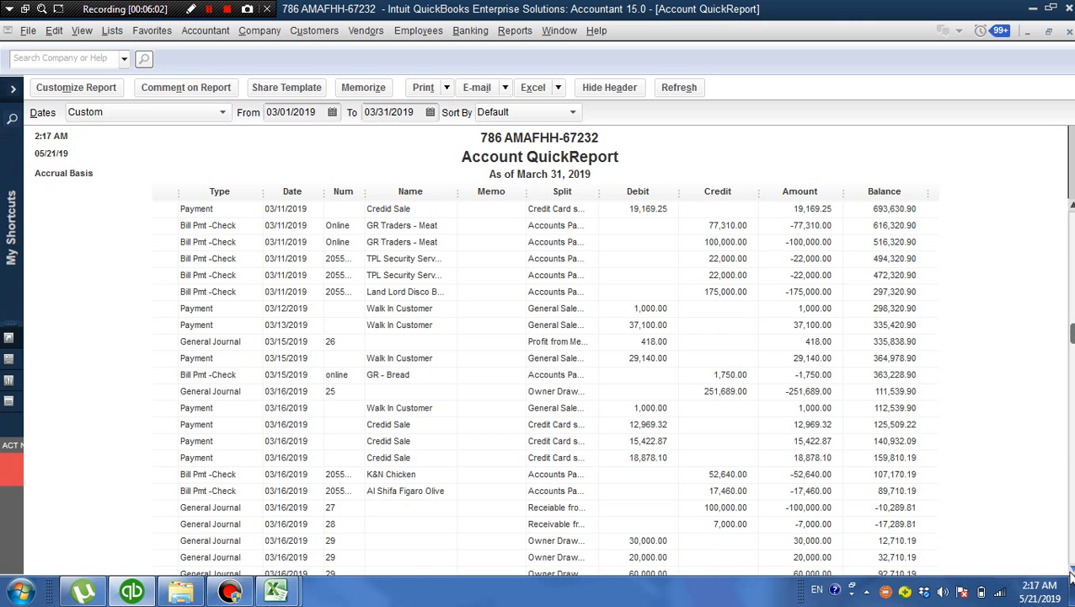
pyautogui.click(1071, 572)
pyautogui.click(1071, 572)
pyautogui.click(1071, 572)
pyautogui.click(1071, 573)
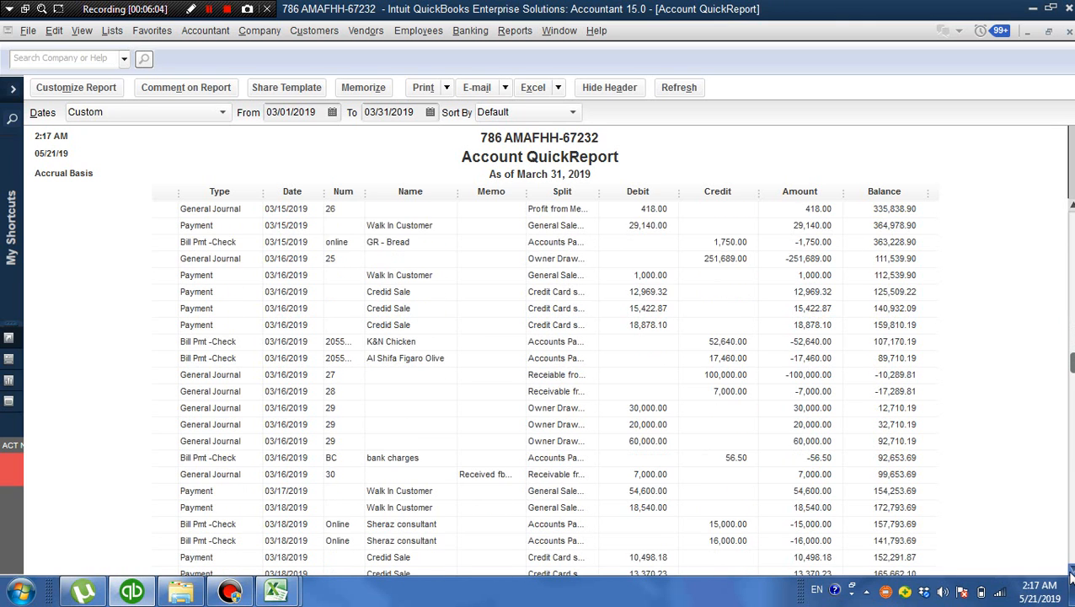
pyautogui.click(1071, 572)
pyautogui.click(1071, 573)
pyautogui.click(1071, 572)
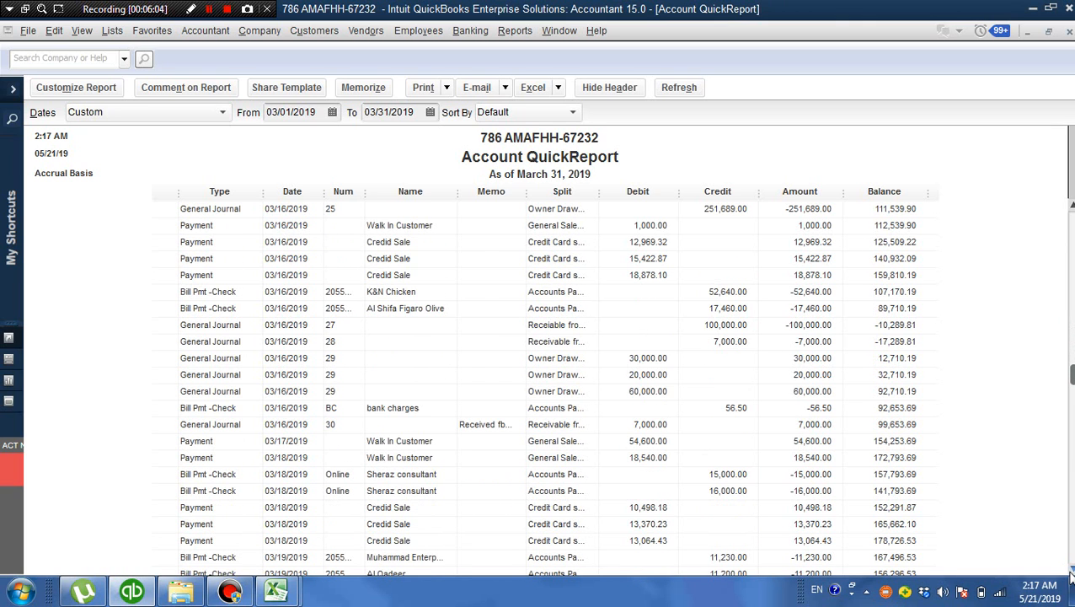
# Open the bank charges bill payment dated 03/16/2019 from the QuickReport, inspect its amount, and close it
pyautogui.doubleClick(737, 408)
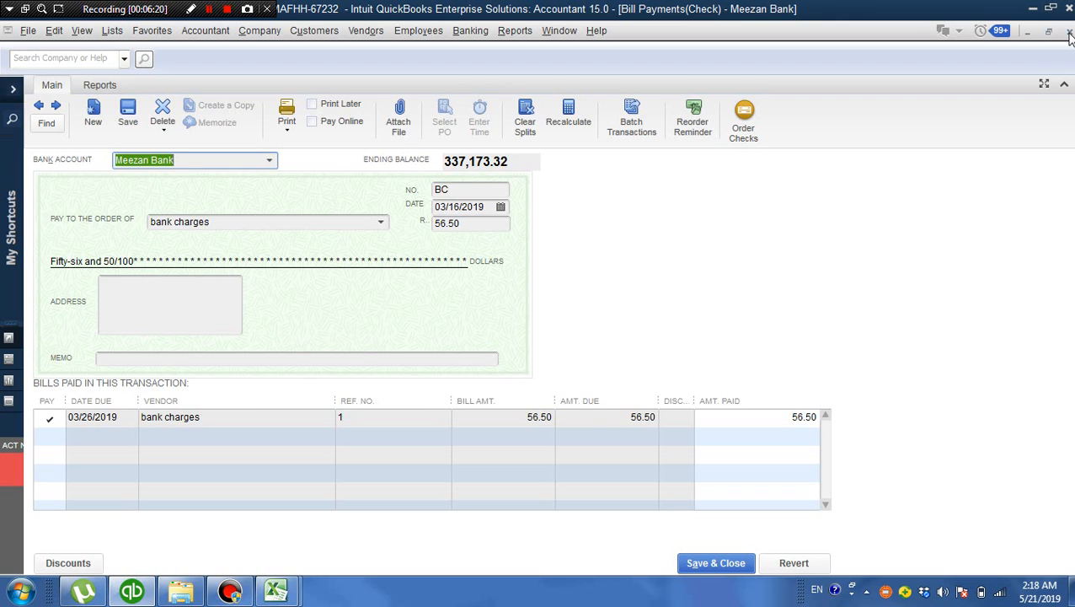
pyautogui.click(481, 228)
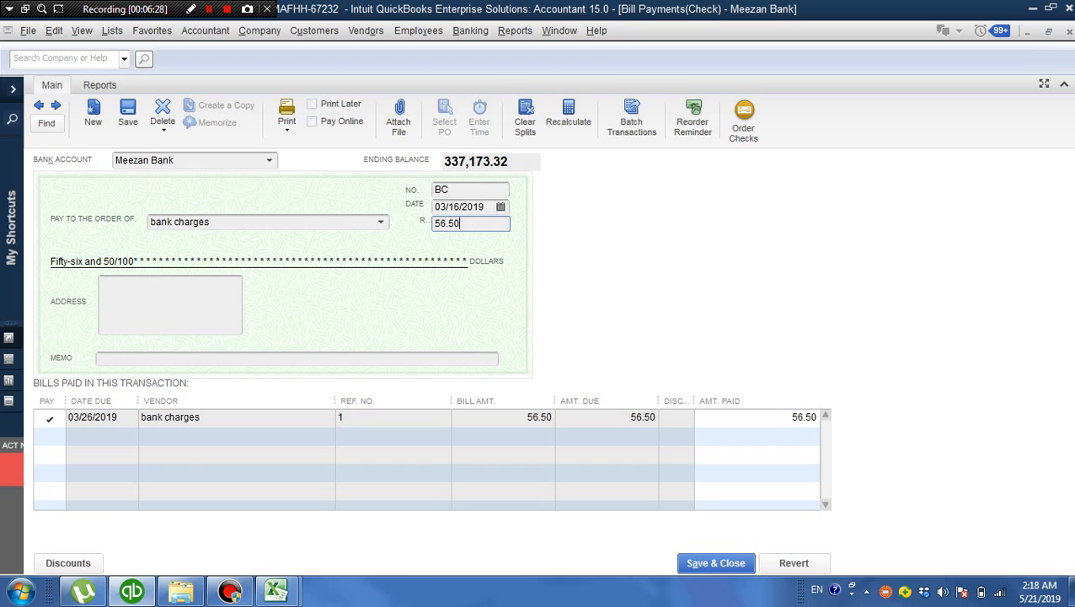
pyautogui.click(1068, 32)
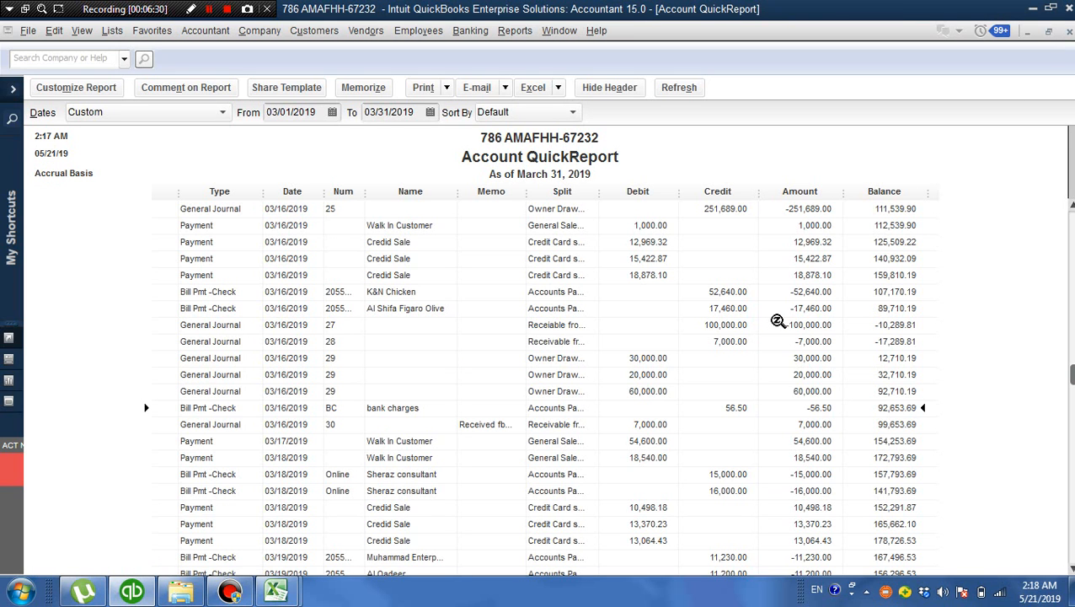
# Review the remaining March entries down to the report totals, check the last RR Allowance payment dated 03/30/2019, and close the QuickReport
pyautogui.click(1071, 571)
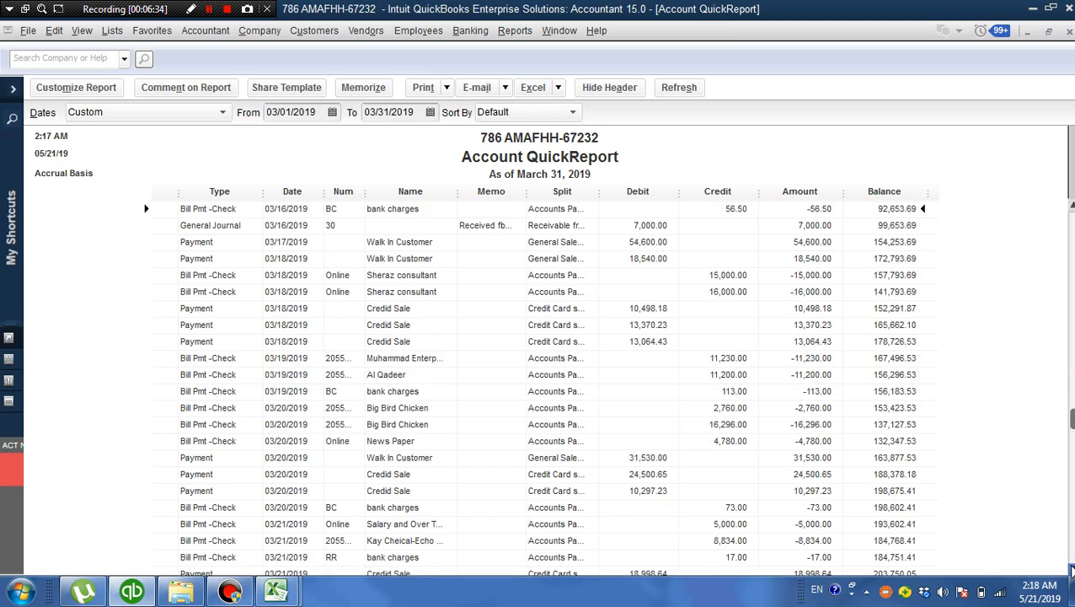
pyautogui.scroll(-3, 1071, 570)
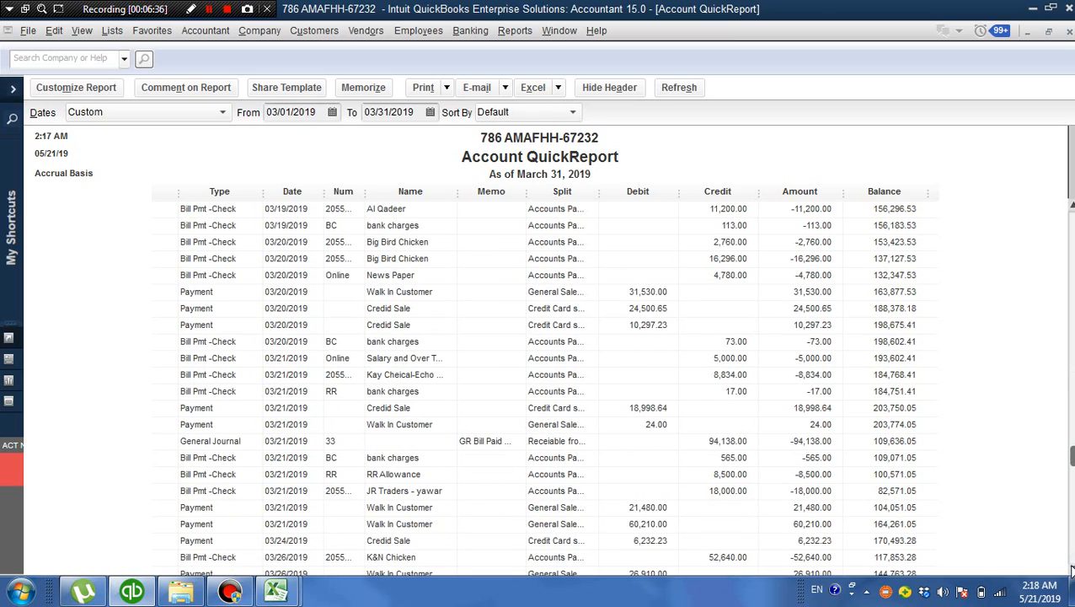
pyautogui.scroll(-4, 1072, 571)
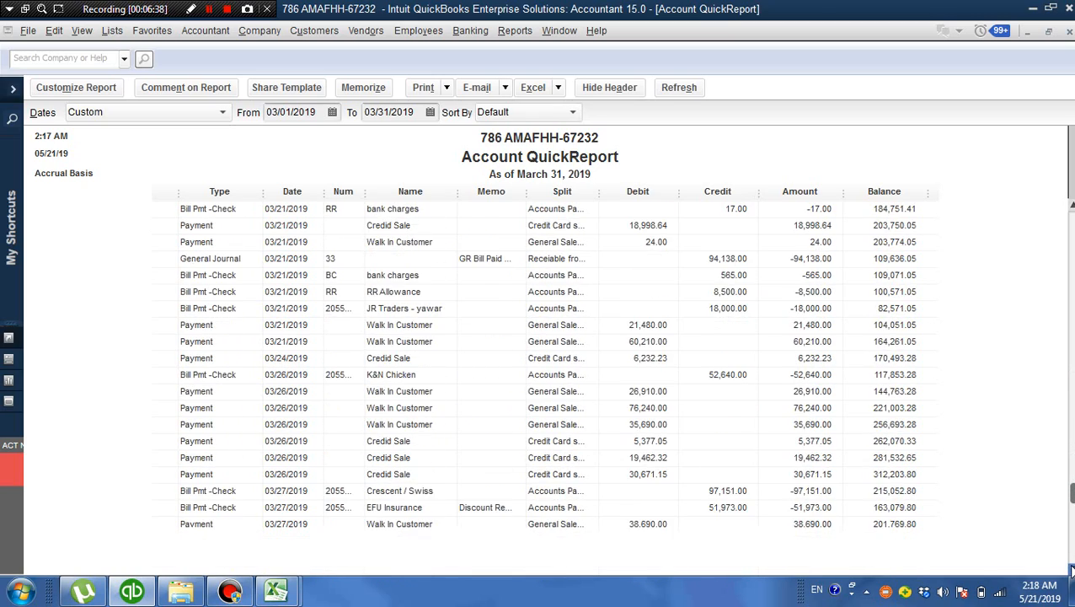
pyautogui.scroll(-5, 1071, 571)
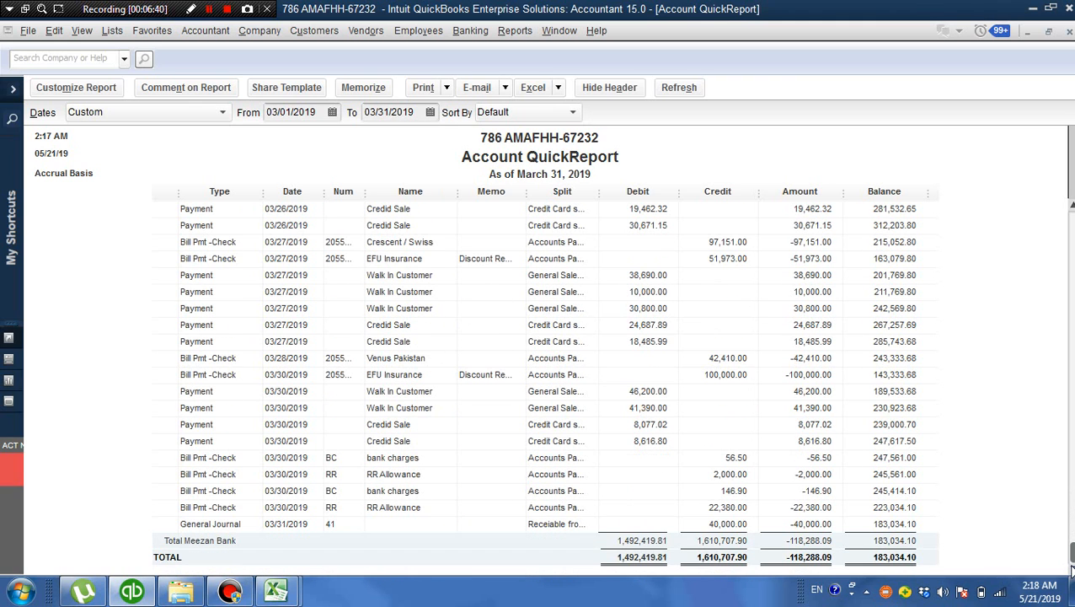
pyautogui.click(725, 506)
pyautogui.click(1069, 32)
pyautogui.click(1068, 33)
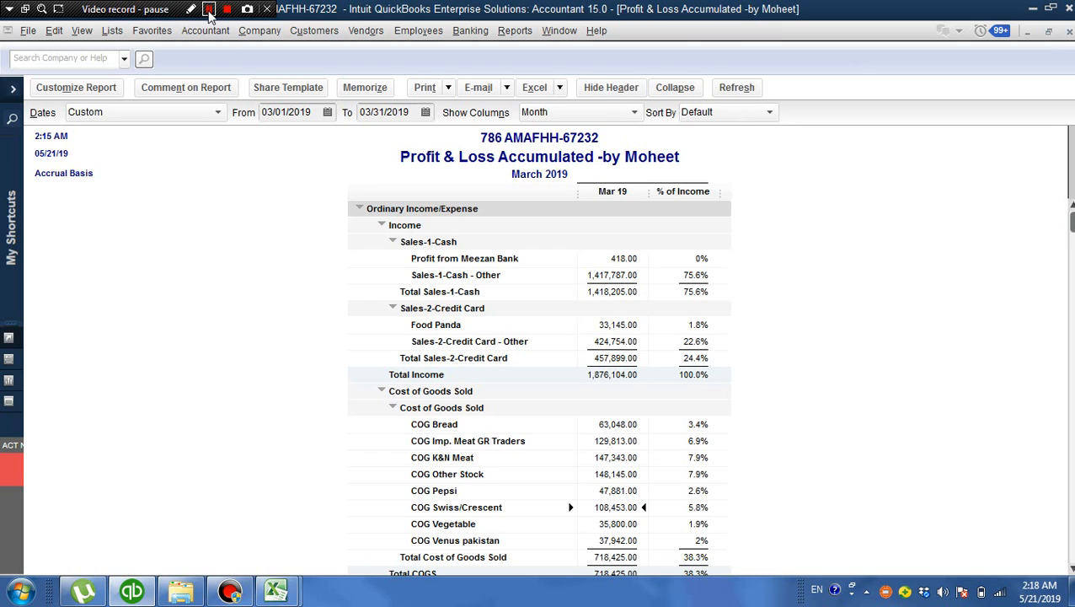
# Open Manage Sales Tax, review the company's sales tax preferences, and accept them as they are
pyautogui.click(377, 38)
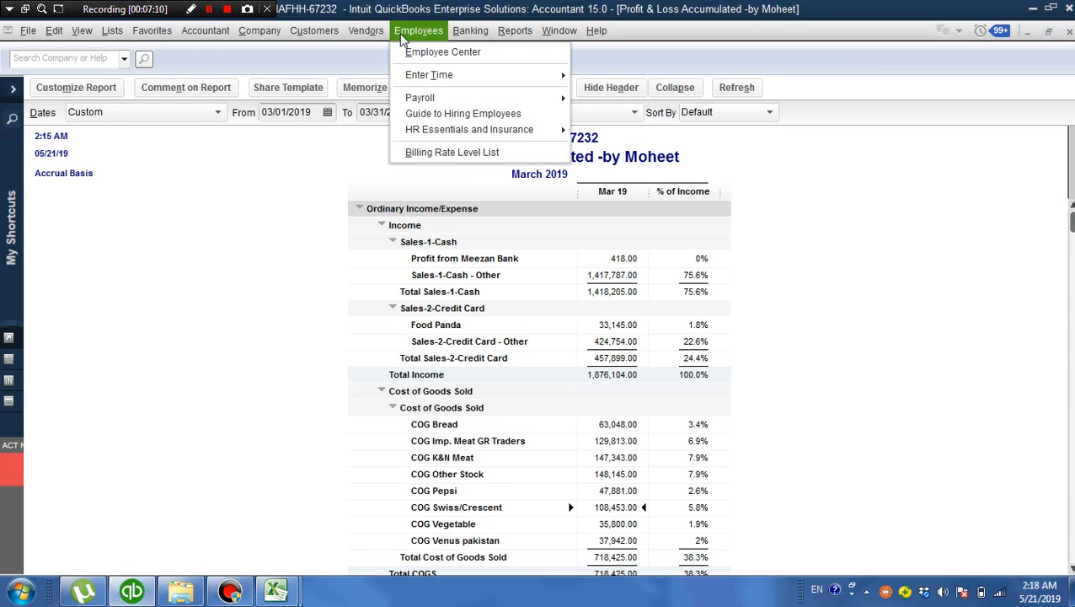
pyautogui.moveTo(399, 118)
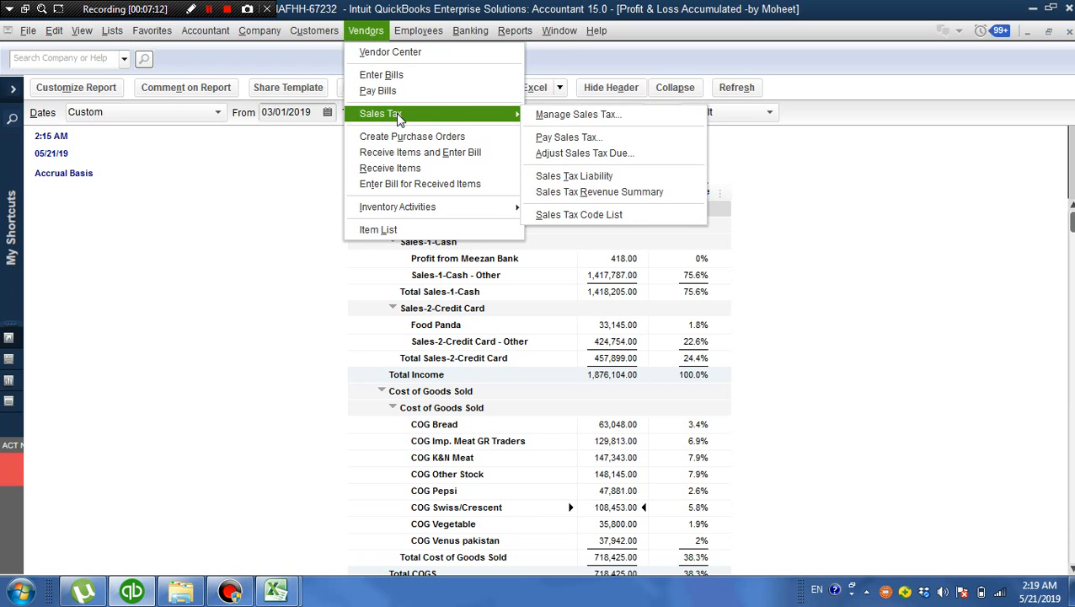
pyautogui.click(582, 120)
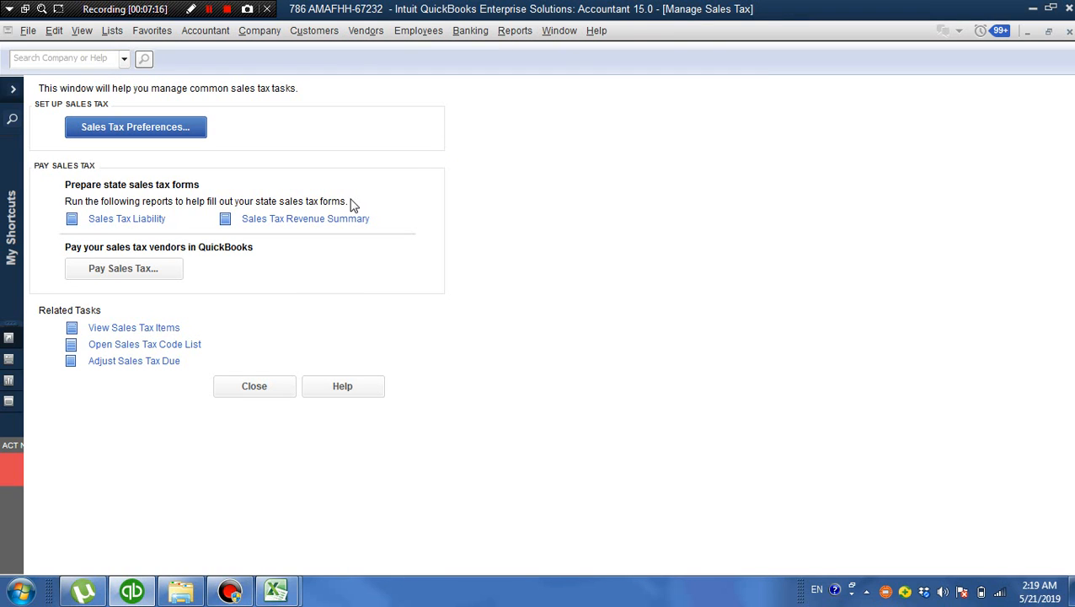
pyautogui.click(171, 137)
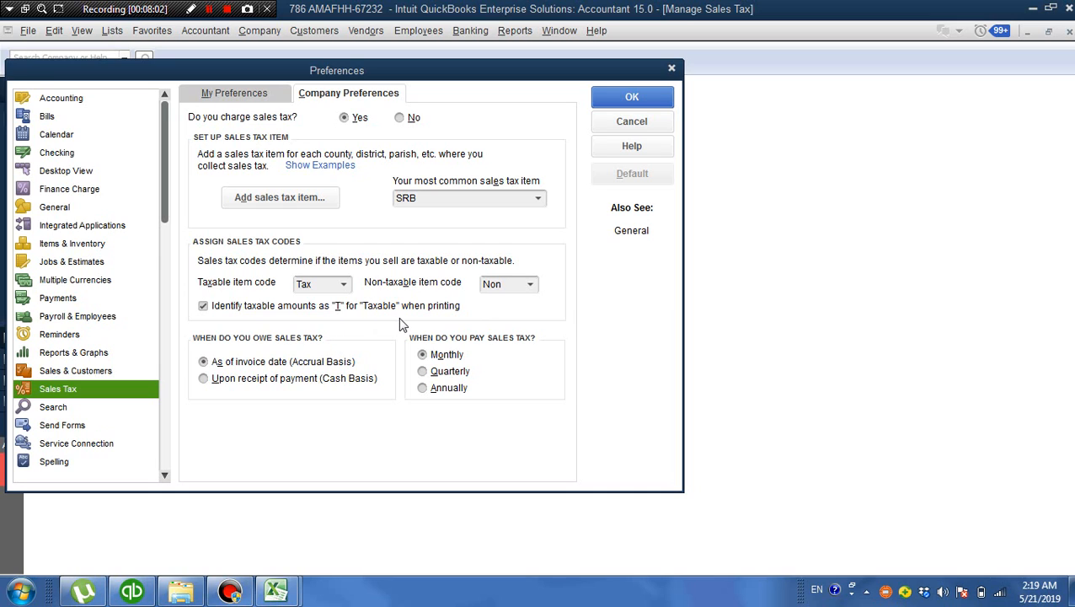
pyautogui.click(632, 96)
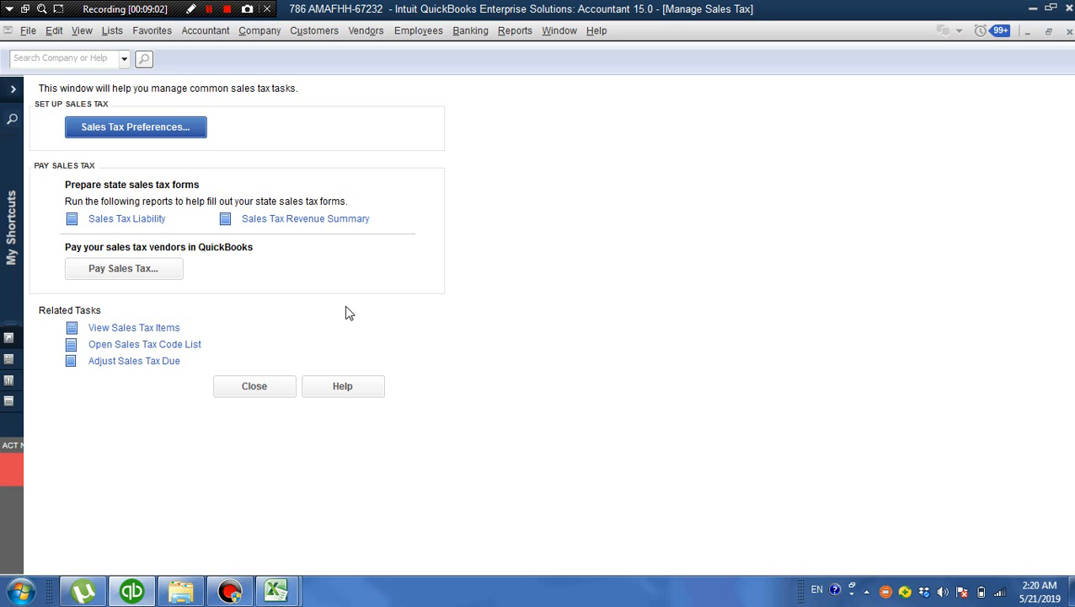
# Open the Sales Tax Revenue Summary and set its date range to All
pyautogui.click(313, 222)
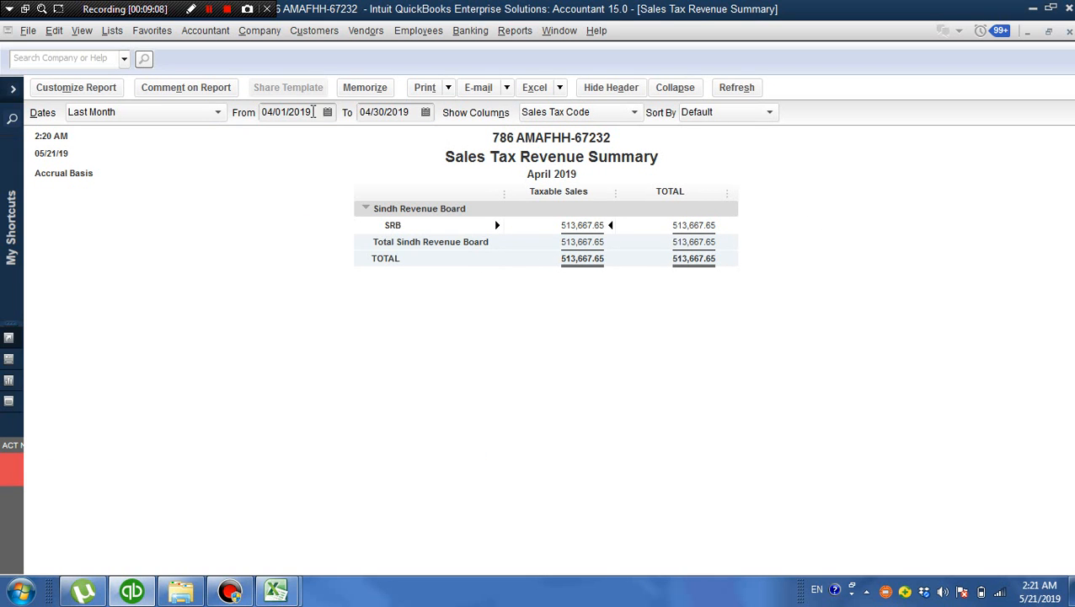
pyautogui.click(217, 117)
pyautogui.scroll(2, 177, 160)
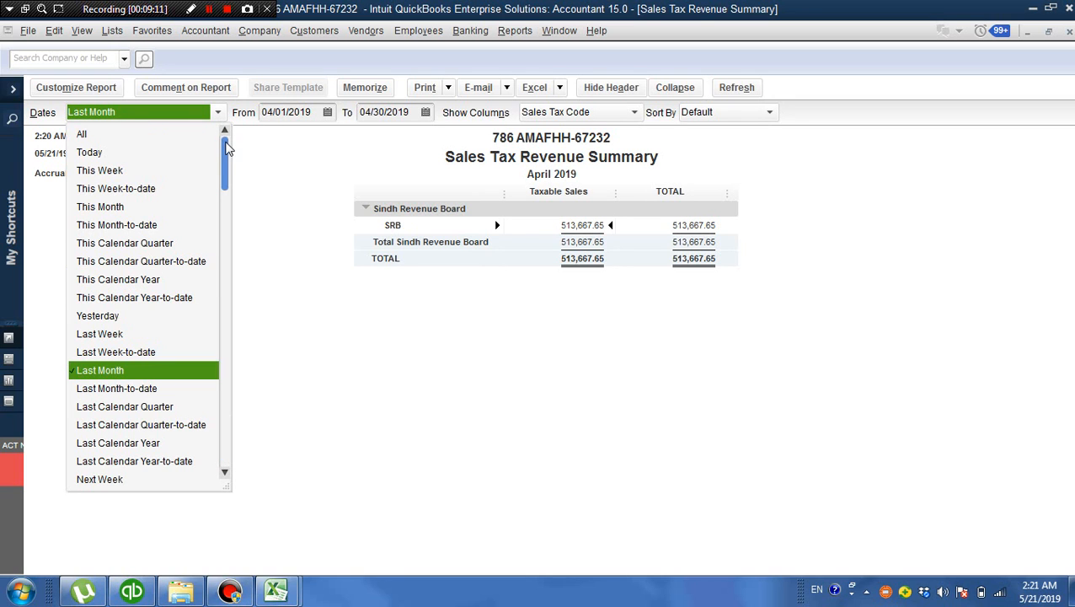
pyautogui.click(162, 152)
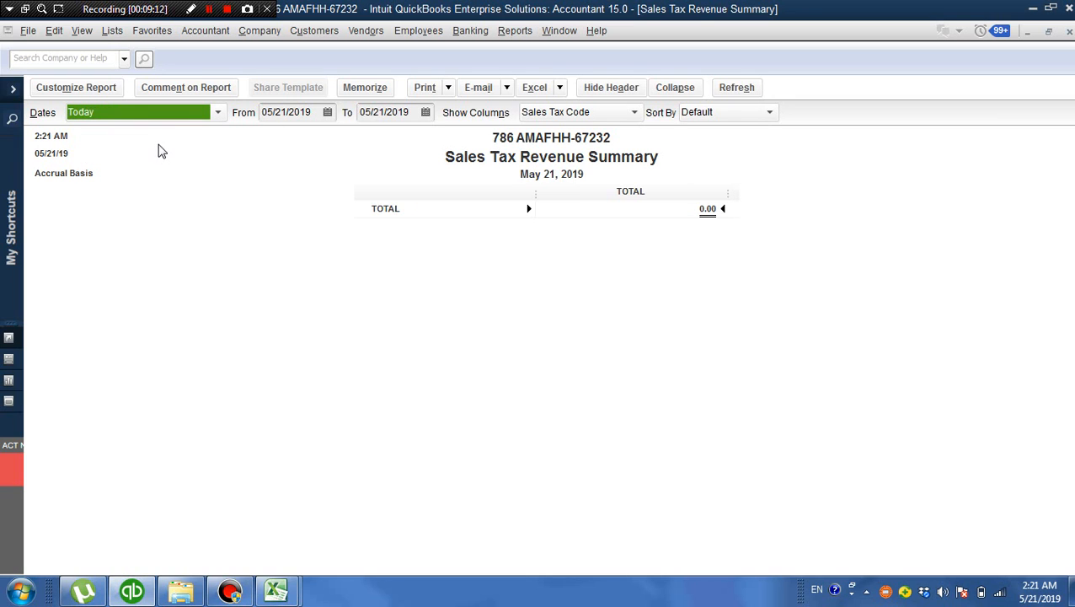
pyautogui.click(217, 112)
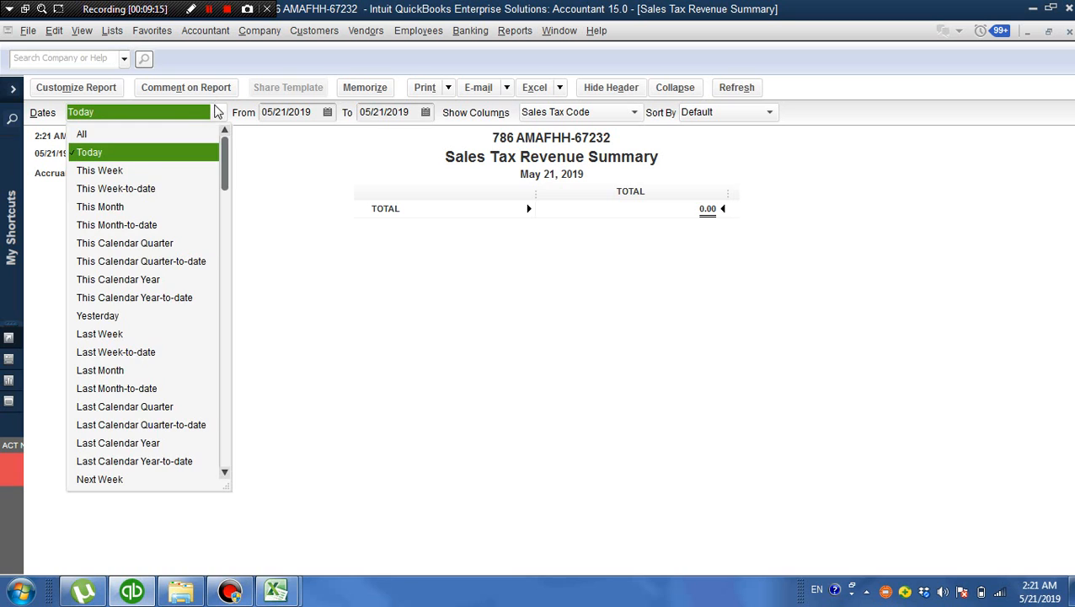
pyautogui.click(119, 135)
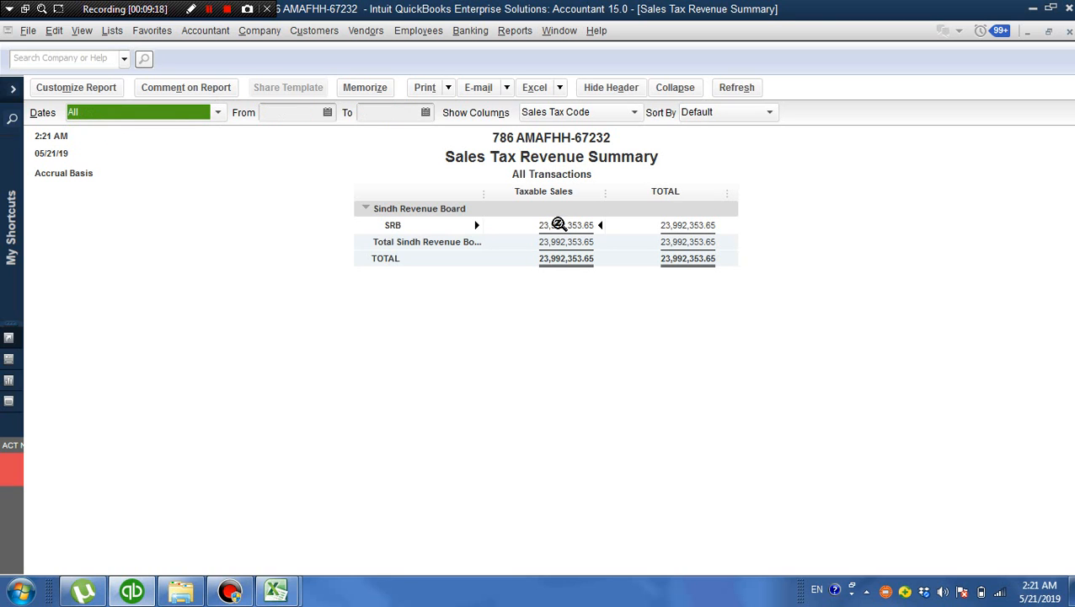
# Drill into the SRB taxable sales to view the underlying invoices, and close both sales tax reports
pyautogui.doubleClick(556, 225)
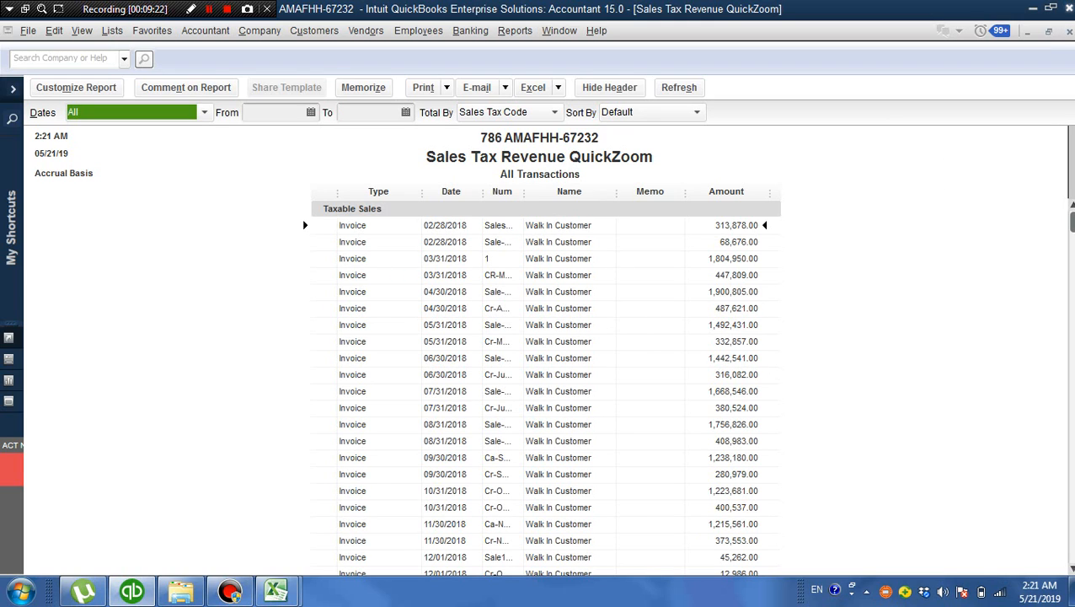
pyautogui.click(1068, 32)
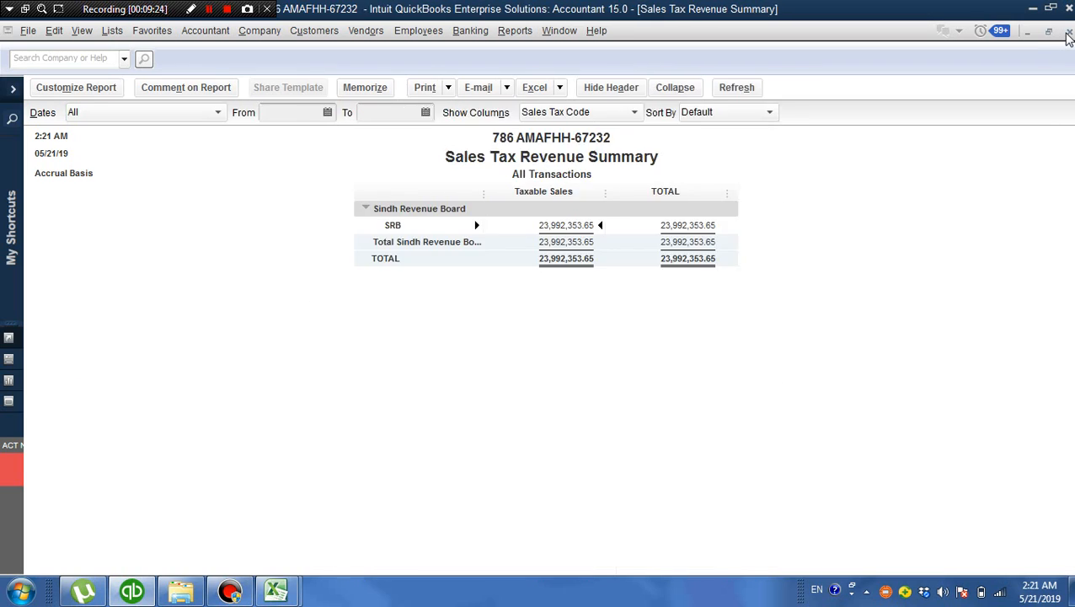
pyautogui.click(1069, 32)
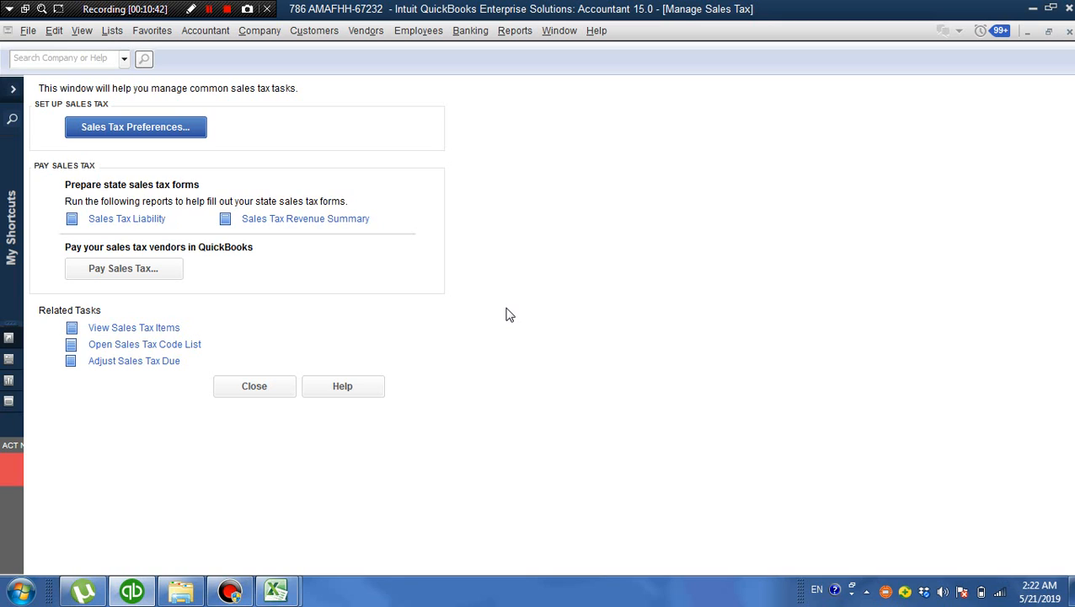
# Start a sales tax due adjustment and choose Sindh Revenue Board as its sales tax vendor
pyautogui.click(176, 363)
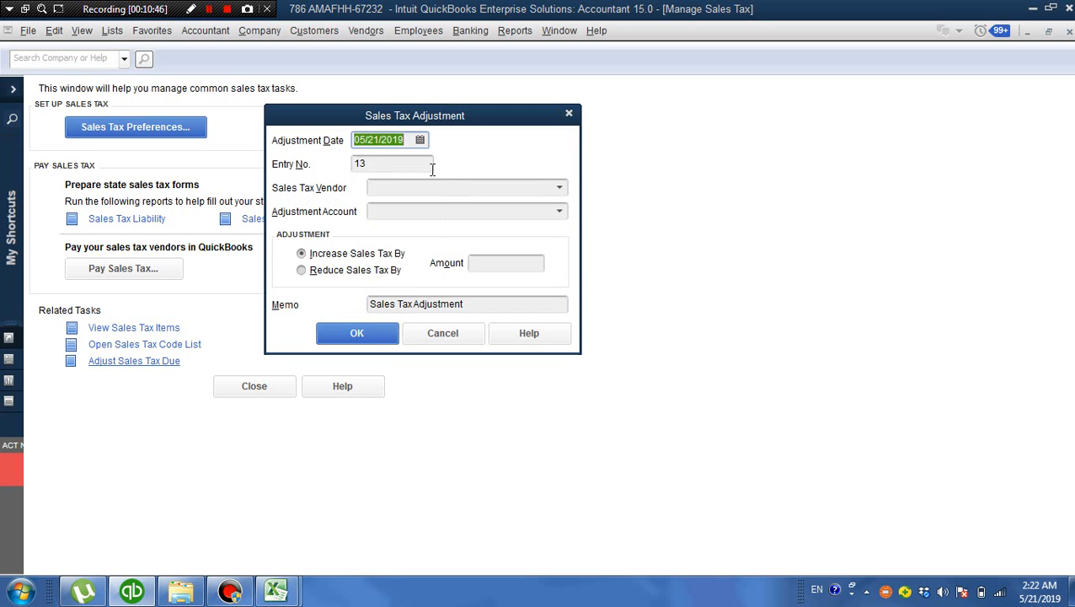
pyautogui.click(409, 140)
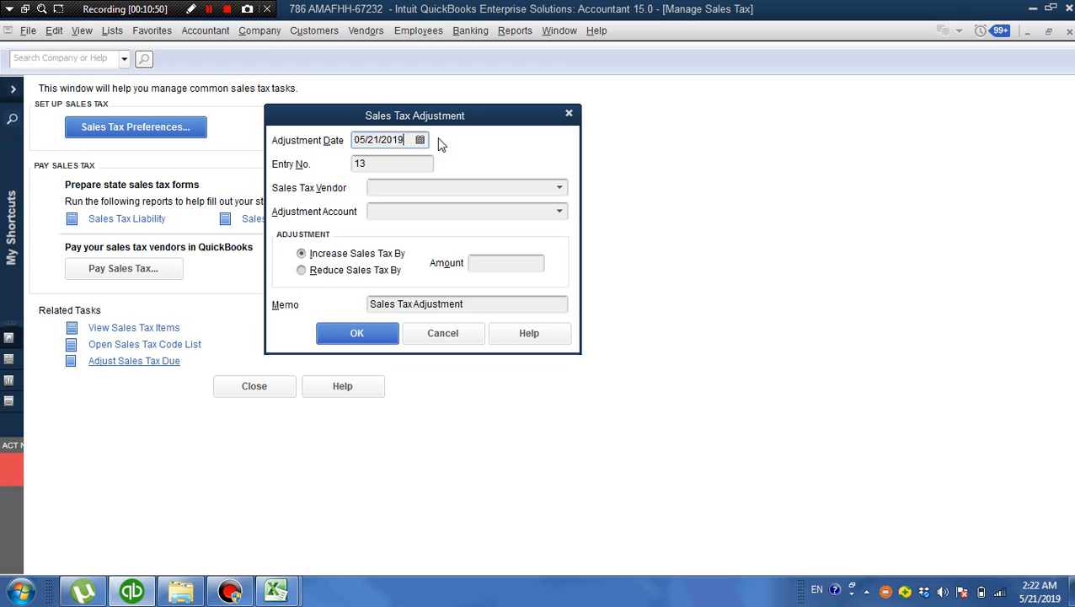
pyautogui.click(413, 159)
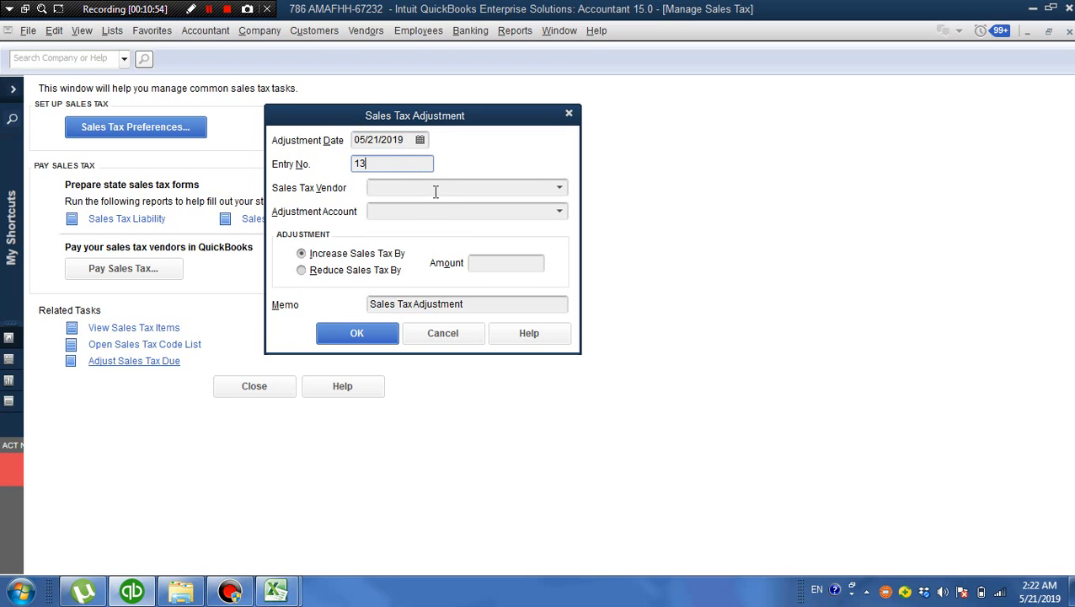
pyautogui.click(561, 187)
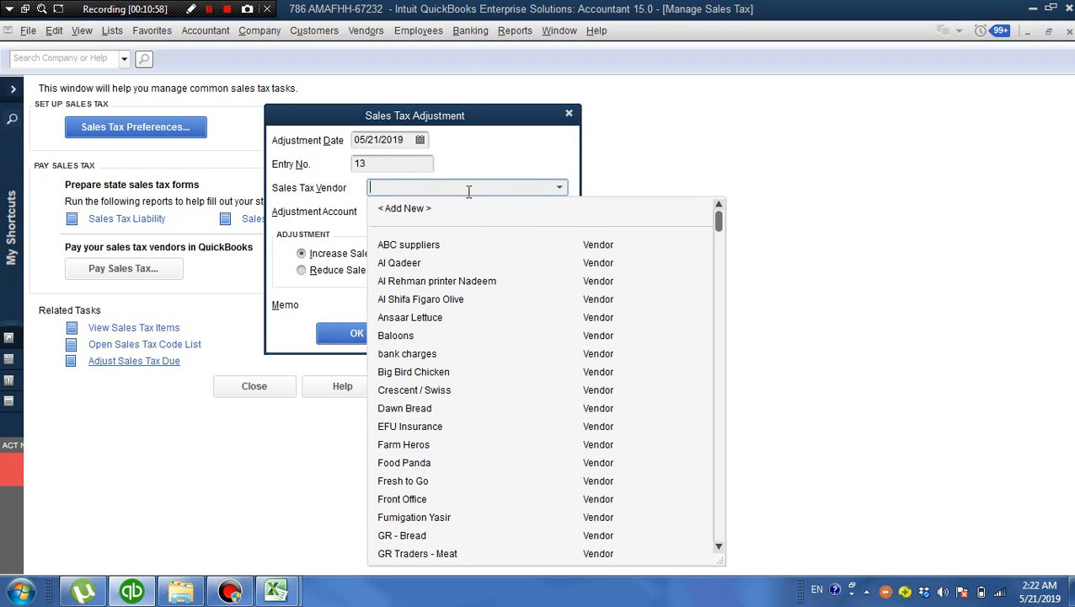
pyautogui.write('E')
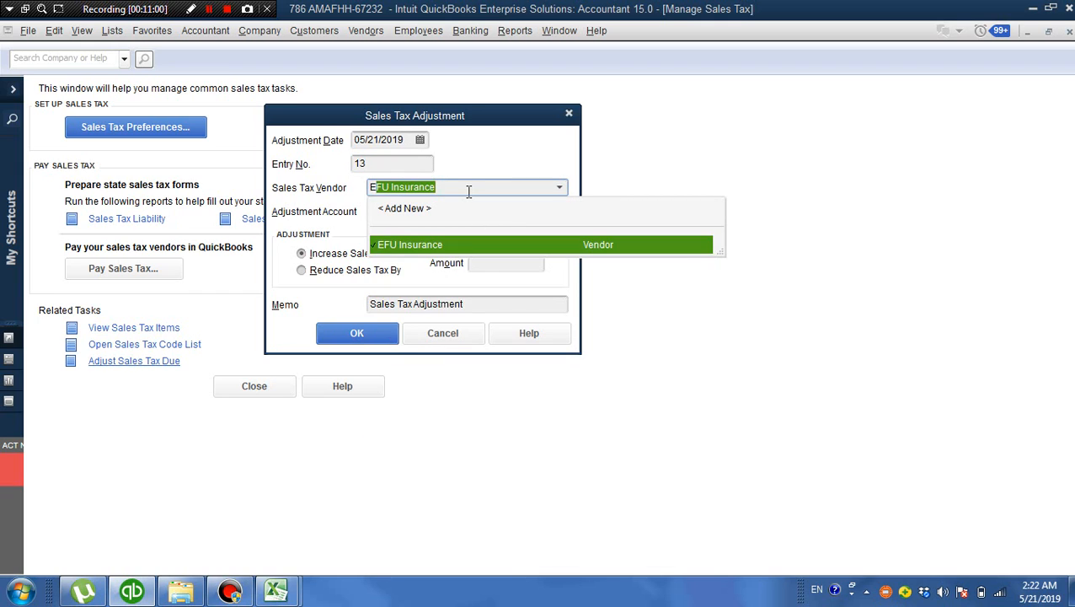
pyautogui.press('BackSpace')
pyautogui.press('BackSpace')
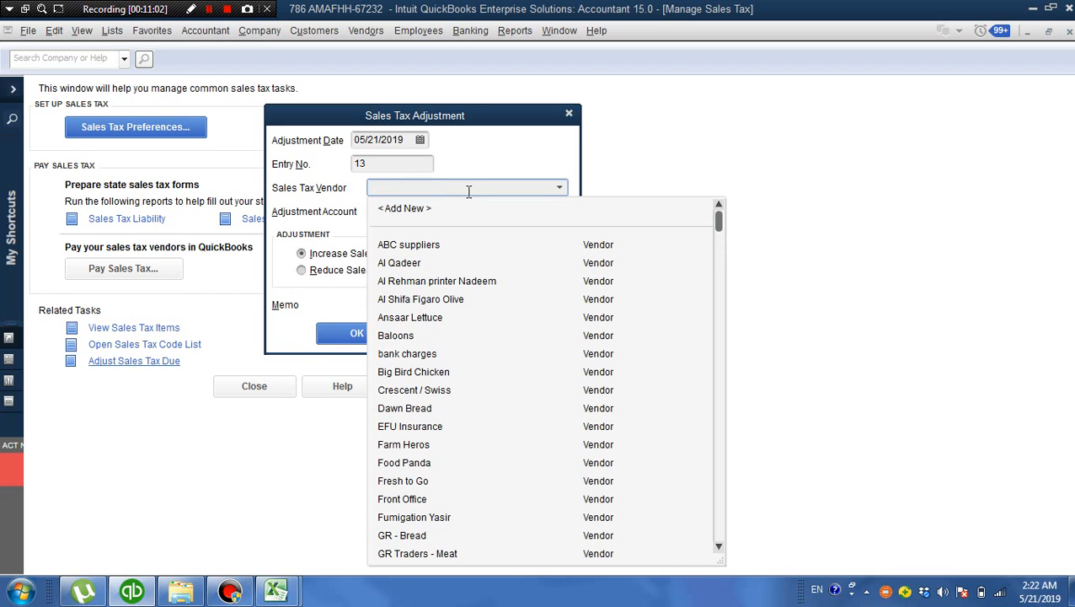
pyautogui.write('S')
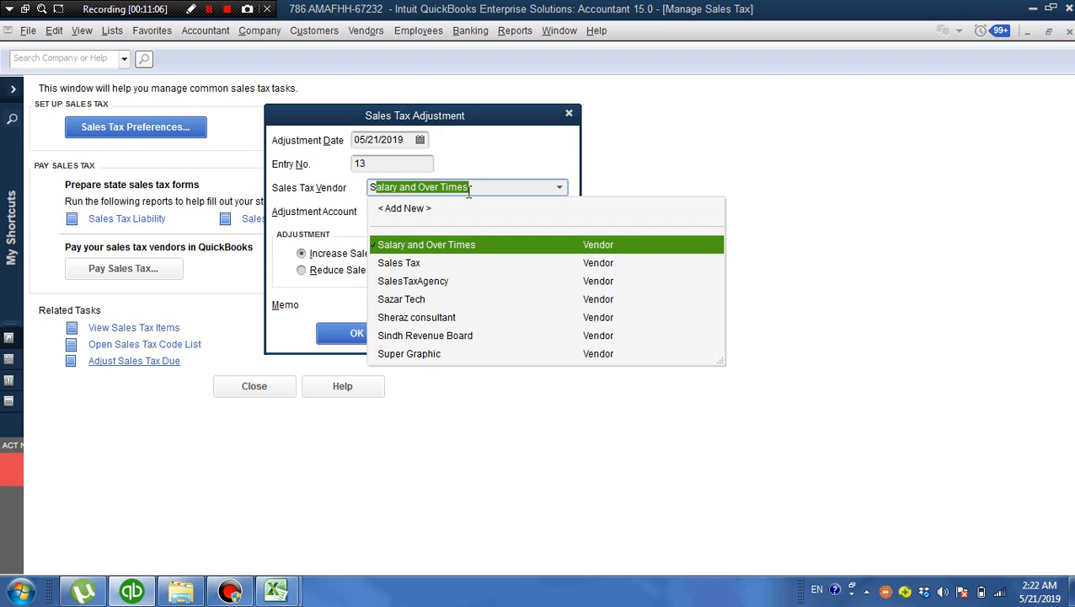
pyautogui.write('indh Revenue Board')
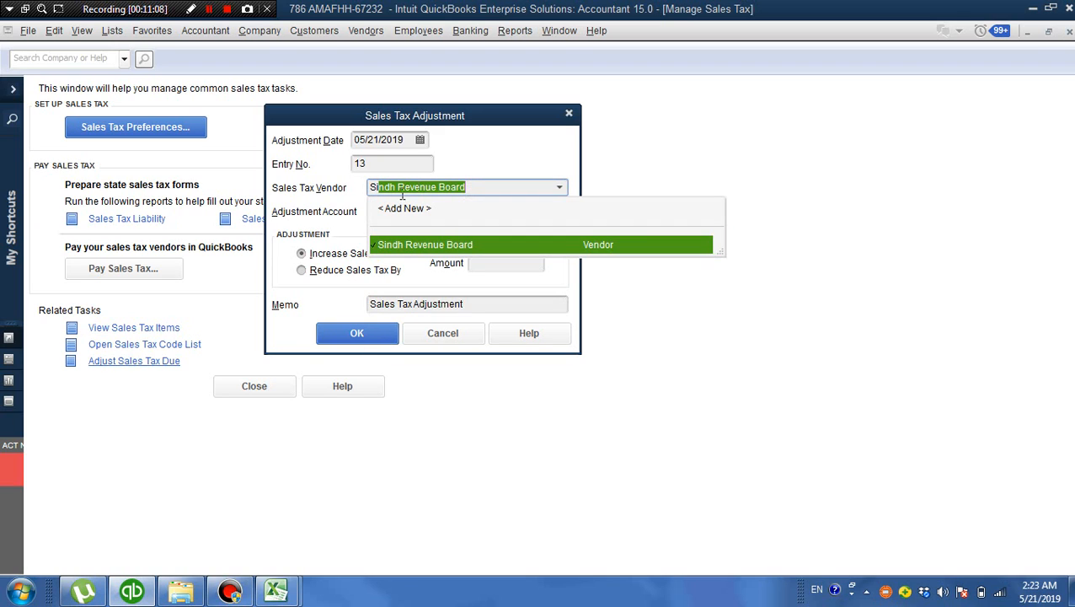
pyautogui.click(460, 243)
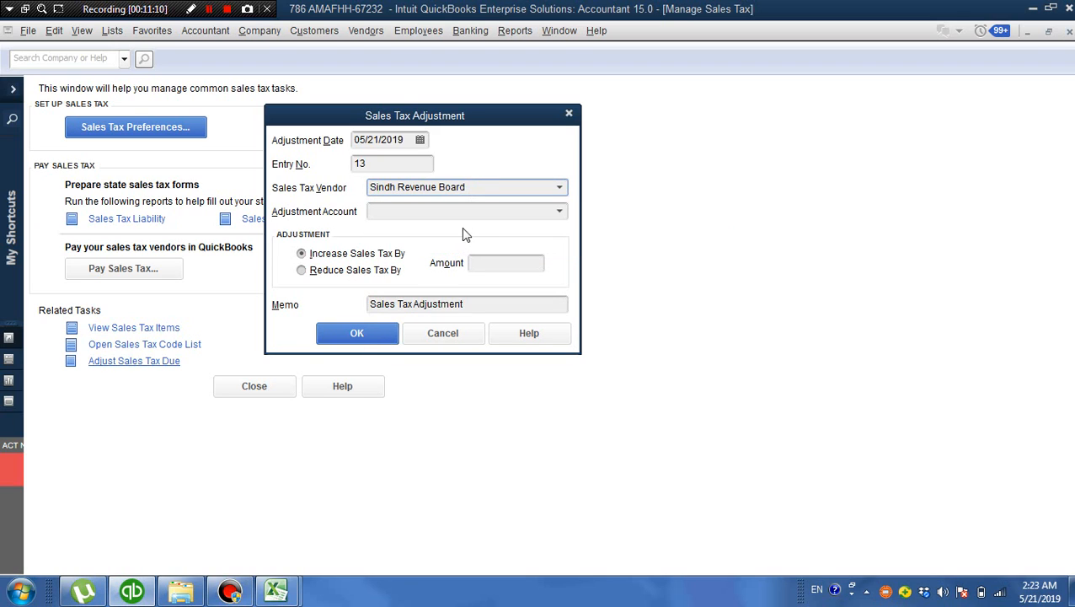
# Try to use the Sales Tax Payable account as the adjustment account for the Sindh Revenue Board adjustment
pyautogui.click(466, 213)
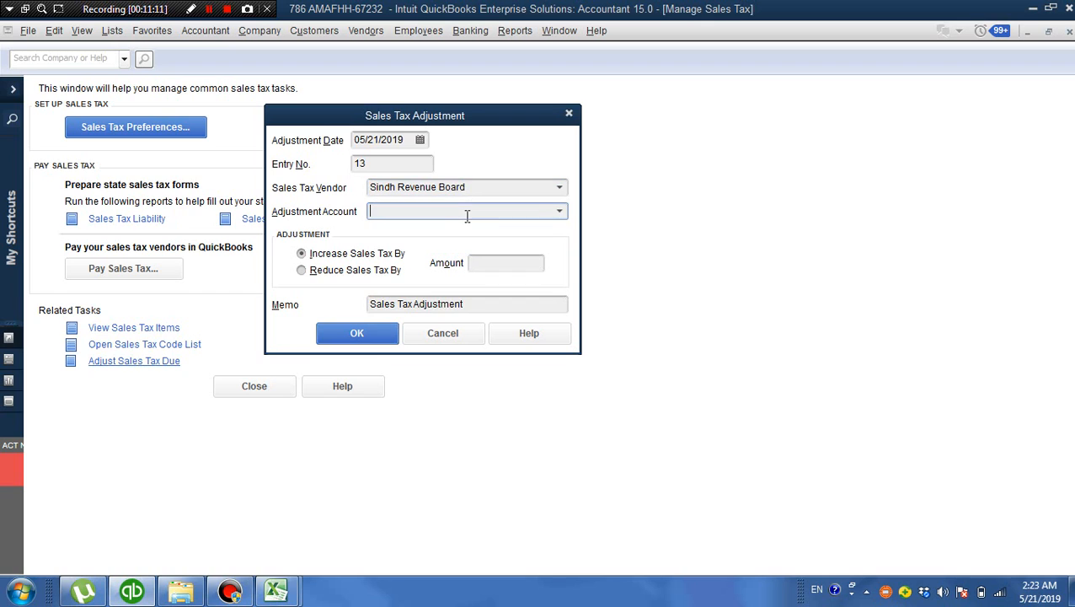
pyautogui.click(560, 213)
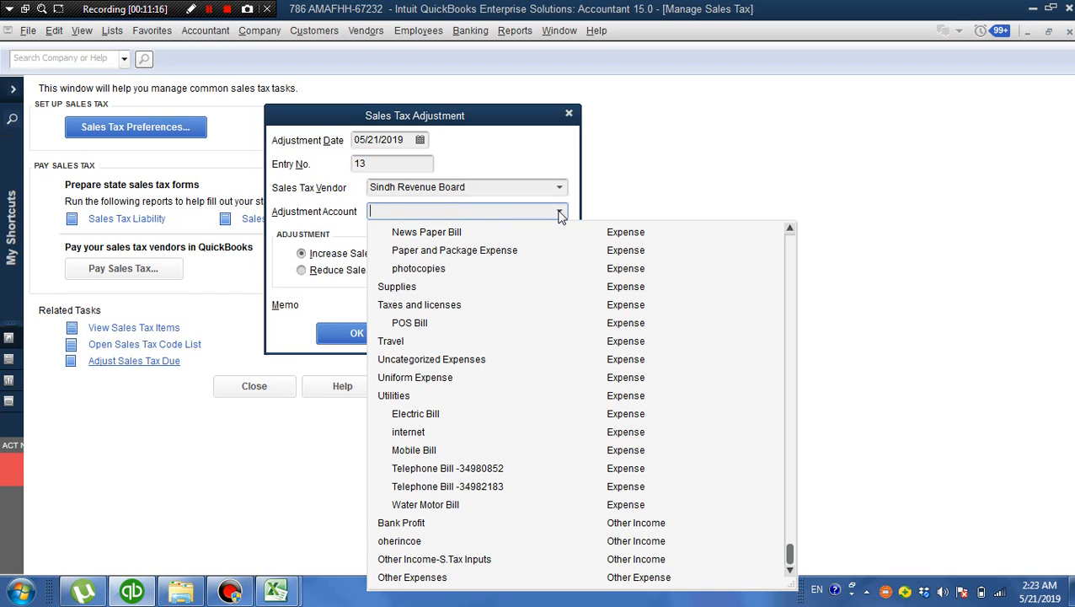
pyautogui.write('*')
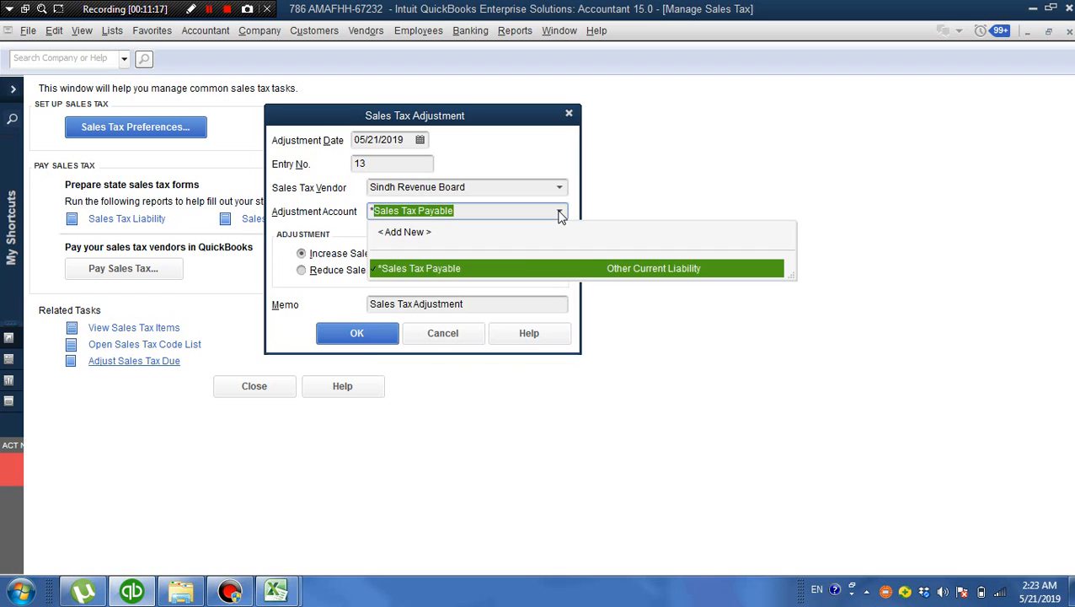
pyautogui.click(474, 268)
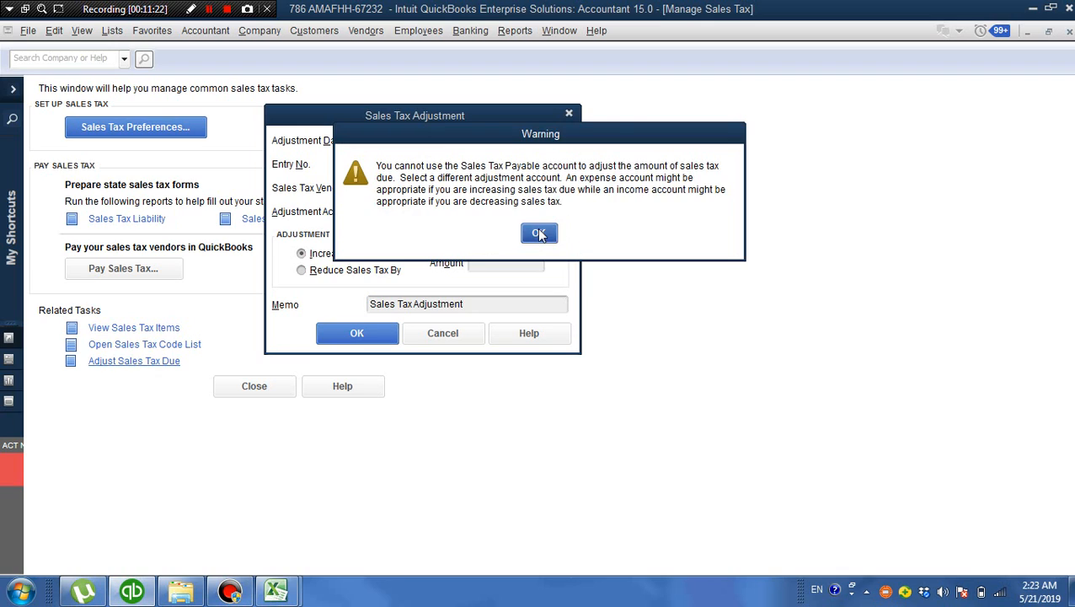
pyautogui.click(540, 234)
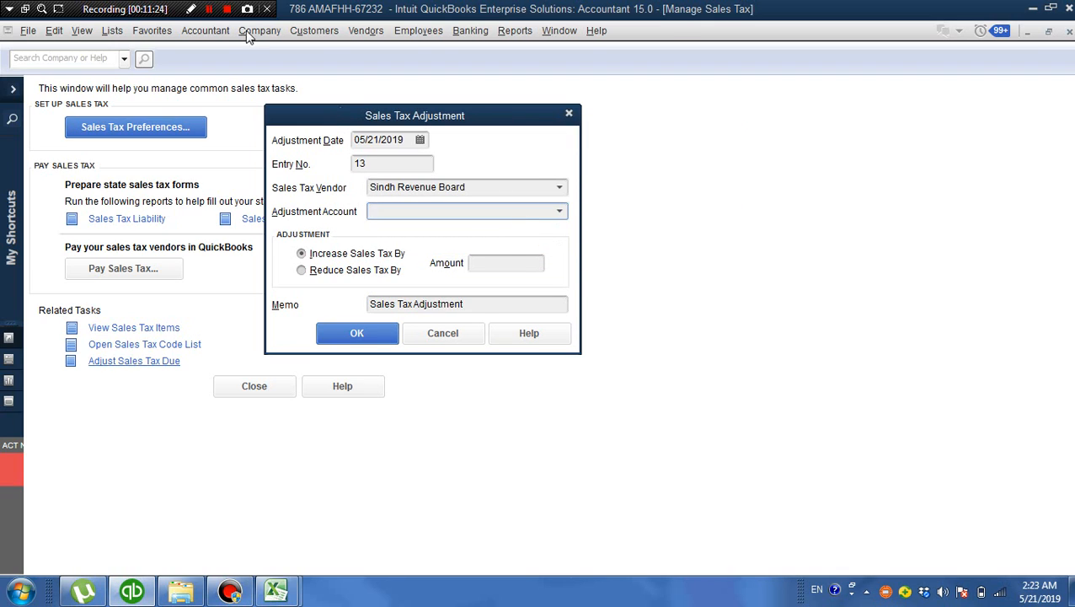
# Clear Office expenses from the adjustment account and look up accounts beginning with "Sa"
pyautogui.click(209, 9)
pyautogui.click(209, 8)
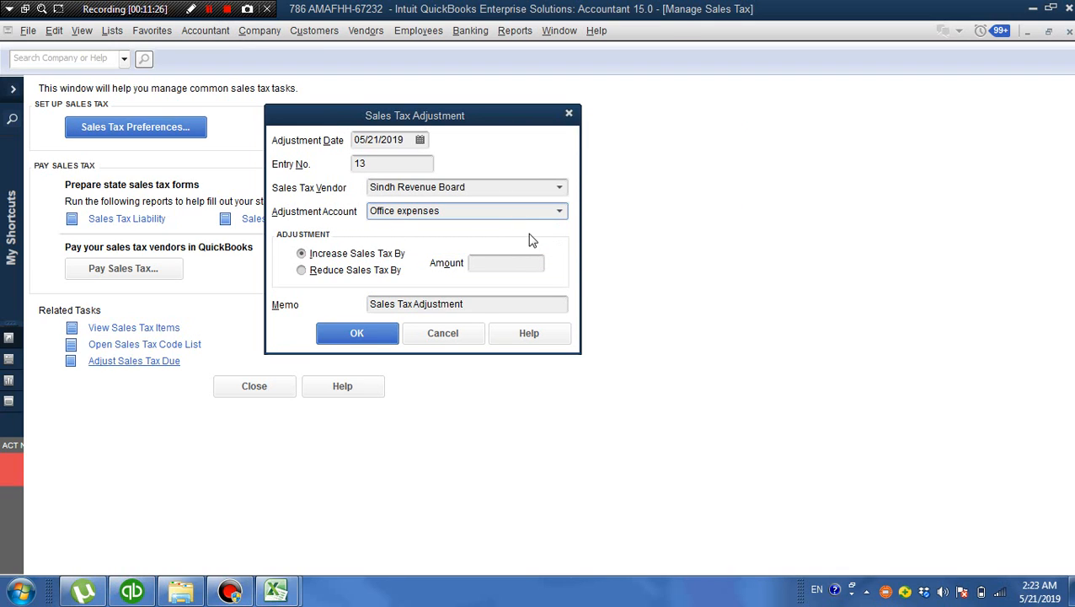
pyautogui.click(558, 212)
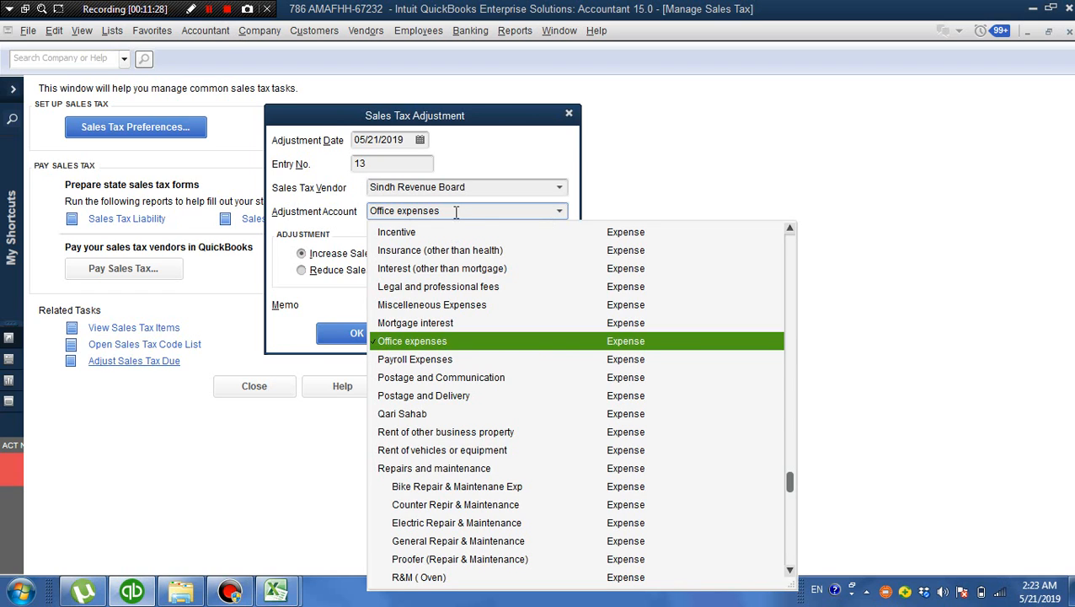
pyautogui.press('BackSpace')
pyautogui.press('BackSpace')
pyautogui.press('BackSpace')
pyautogui.press('BackSpace')
pyautogui.press('BackSpace')
pyautogui.press('BackSpace')
pyautogui.press('BackSpace')
pyautogui.press('BackSpace')
pyautogui.press('BackSpace')
pyautogui.press('BackSpace')
pyautogui.press('BackSpace')
pyautogui.press('BackSpace')
pyautogui.press('BackSpace')
pyautogui.press('BackSpace')
pyautogui.press('BackSpace')
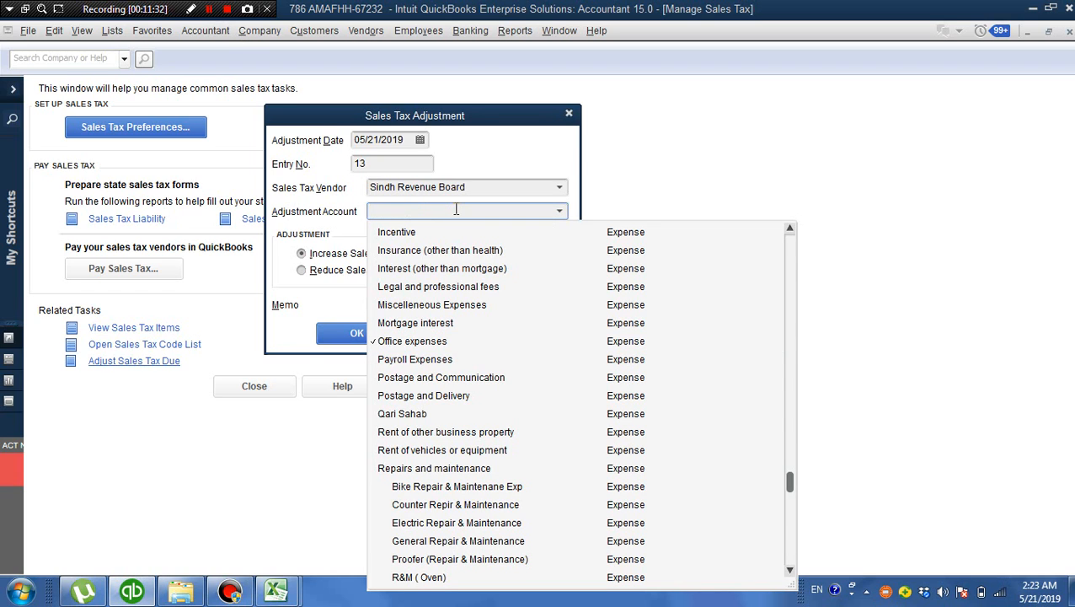
pyautogui.write('0t')
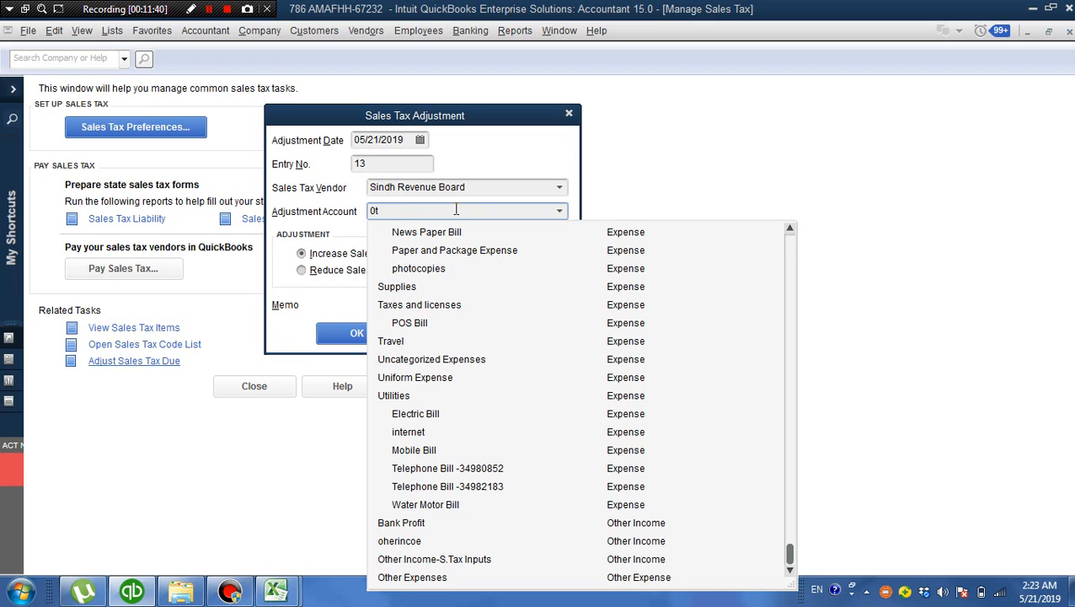
pyautogui.press('BackSpace')
pyautogui.write('Salary Payable')
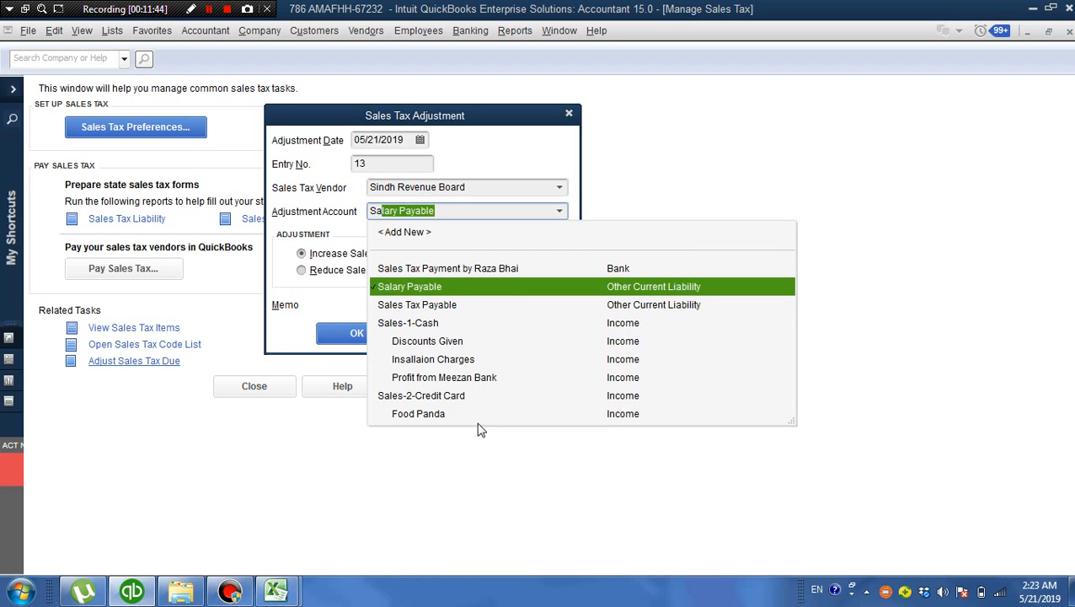
# Set the adjustment account of the sales tax adjustment to Other Income-S.Tax Inputs
pyautogui.click(559, 213)
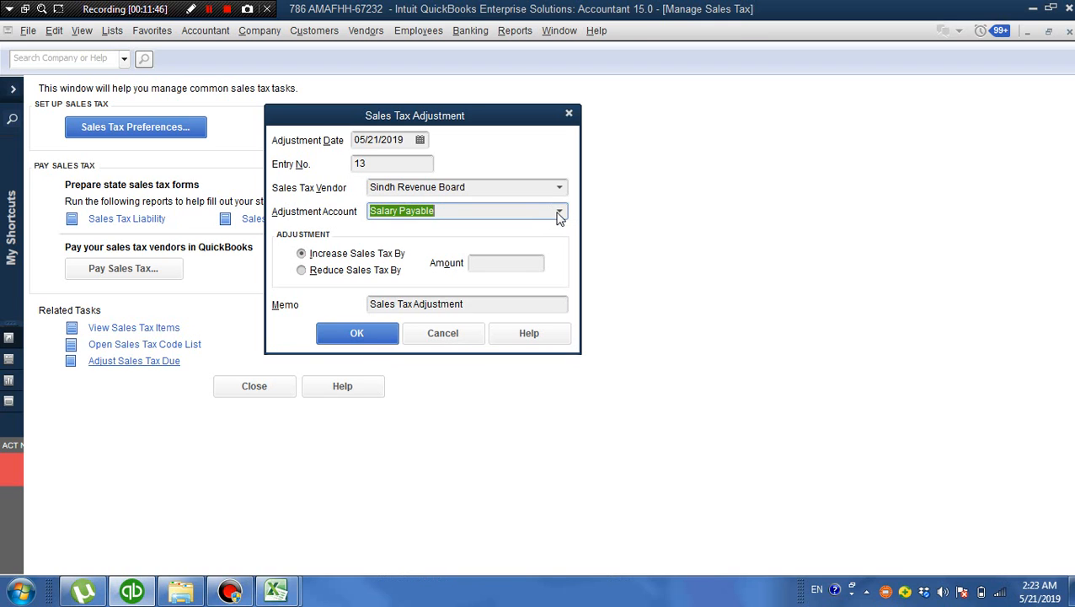
pyautogui.click(559, 213)
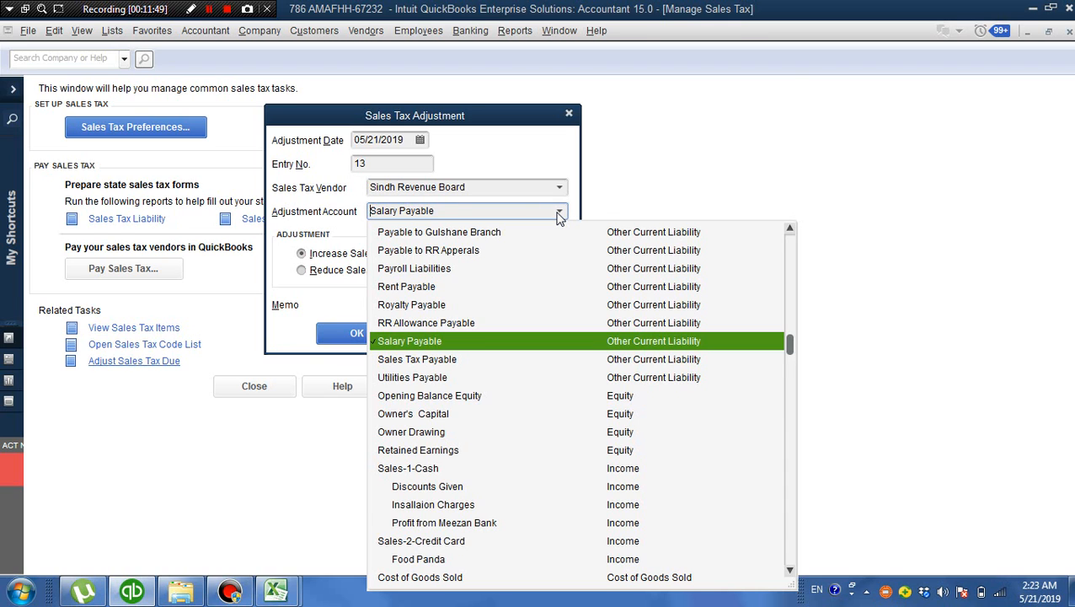
pyautogui.scroll(-20, 558, 217)
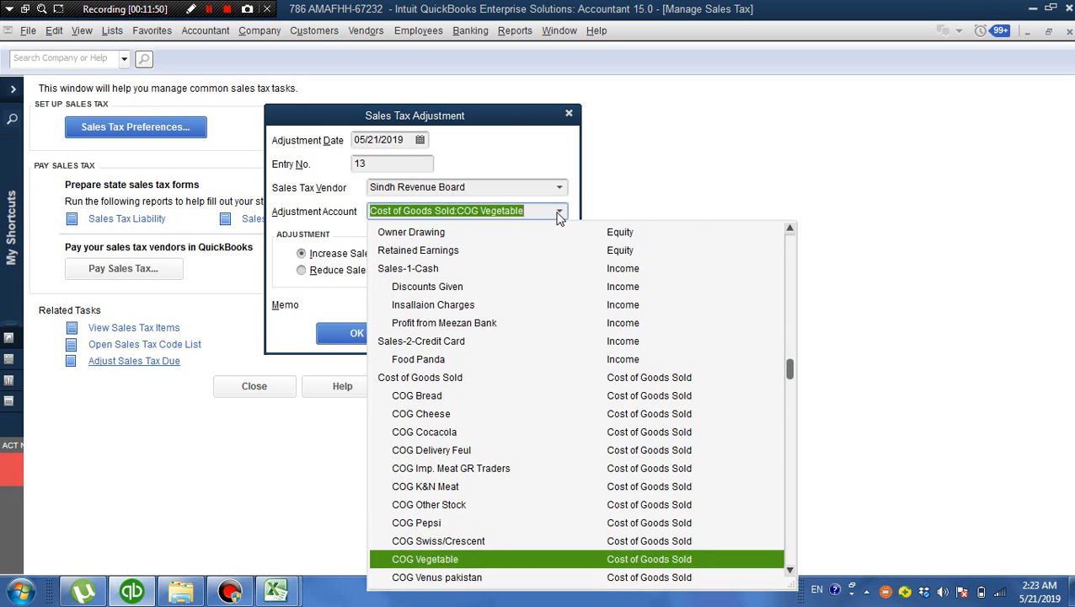
pyautogui.scroll(-20, 559, 216)
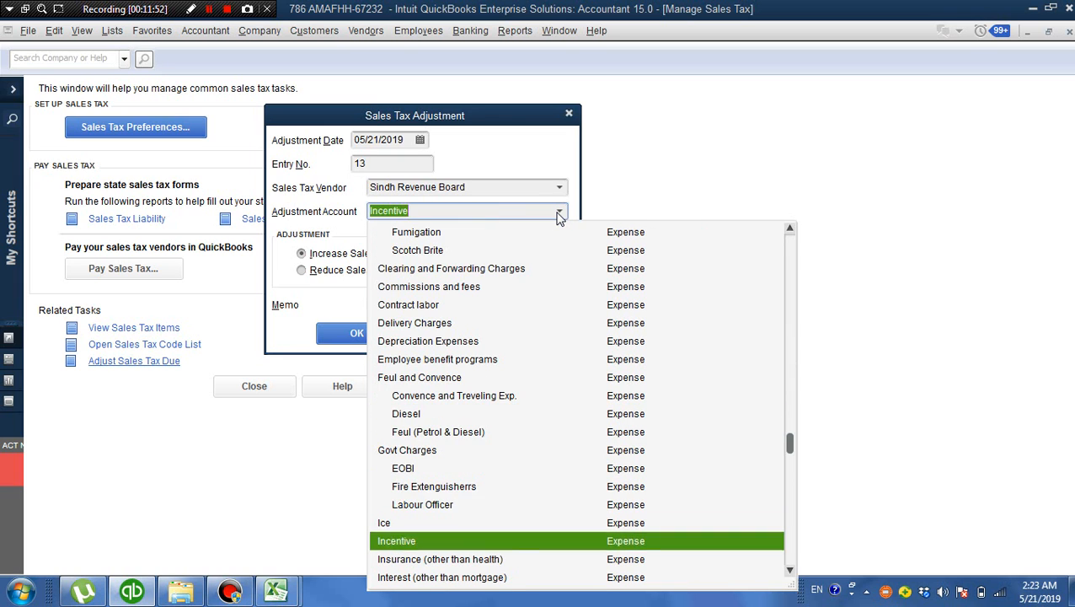
pyautogui.scroll(-16, 559, 217)
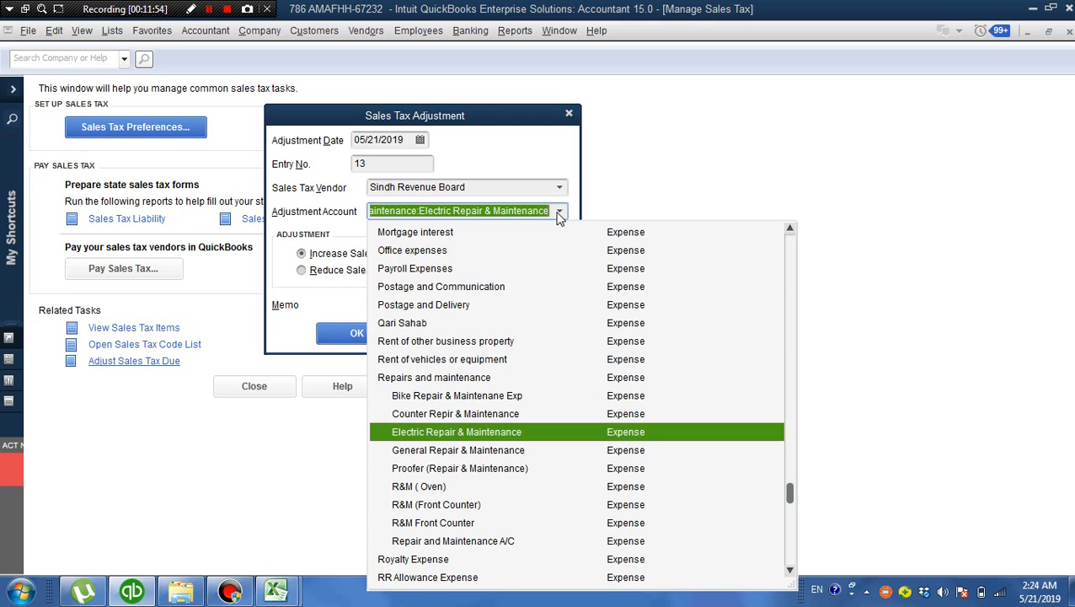
pyautogui.scroll(-11, 559, 216)
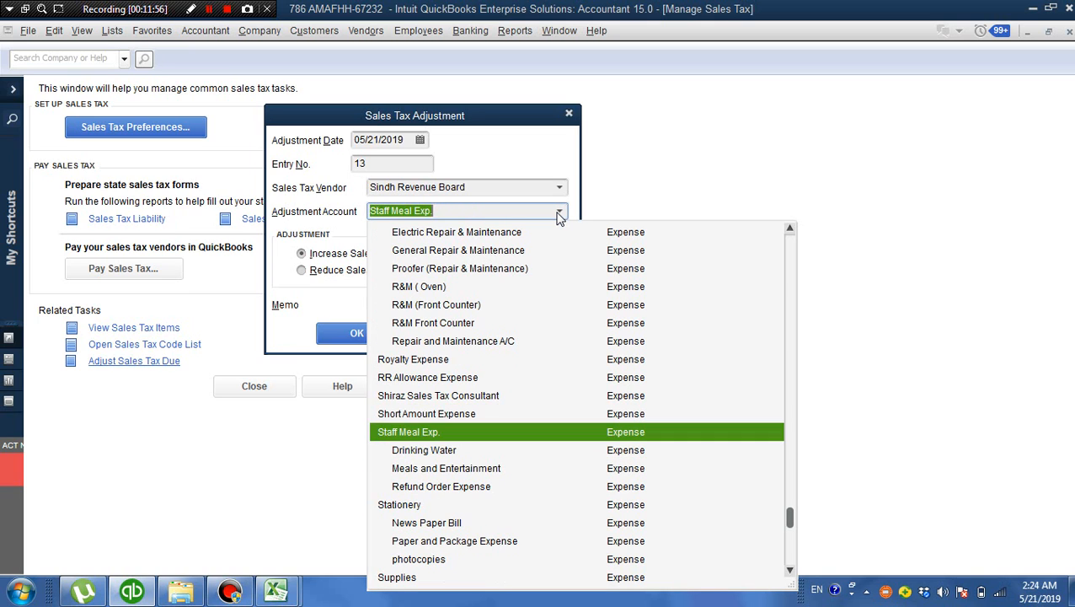
pyautogui.scroll(-9, 559, 217)
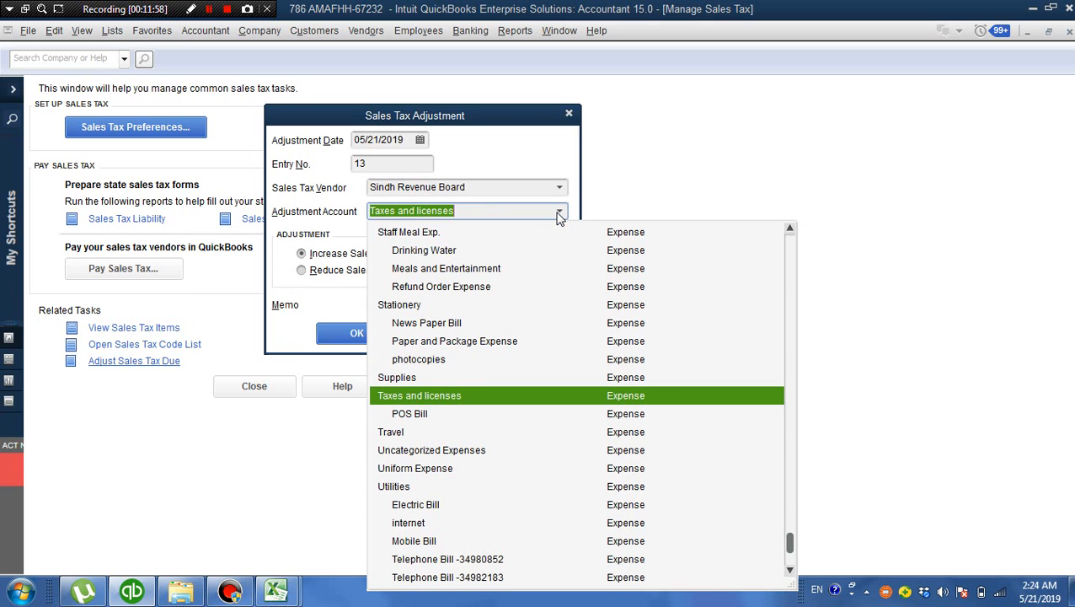
pyautogui.scroll(-2, 559, 217)
pyautogui.scroll(-12, 559, 216)
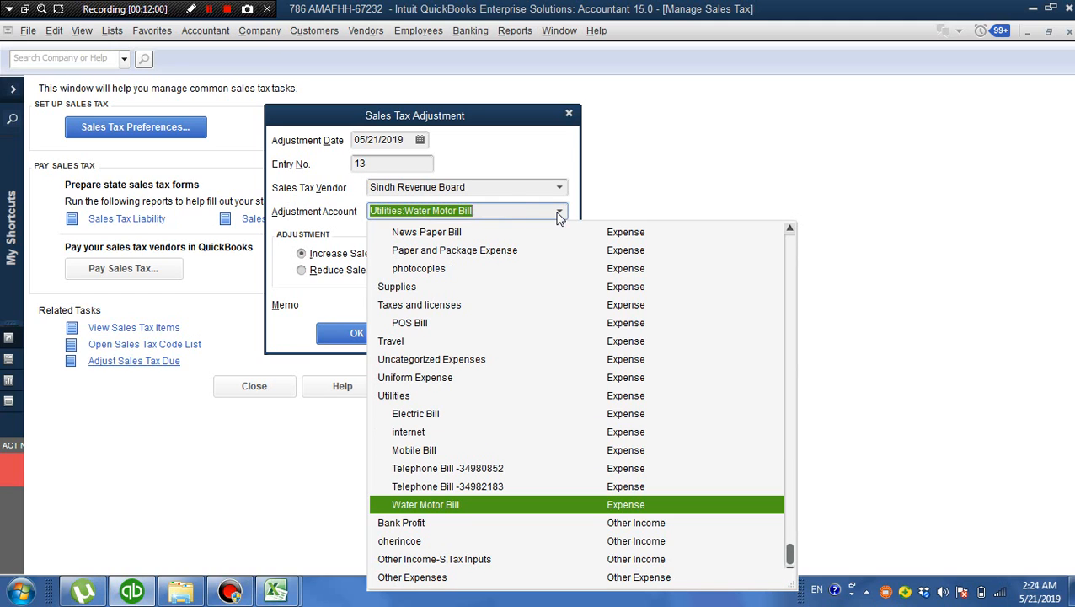
pyautogui.scroll(-1, 559, 217)
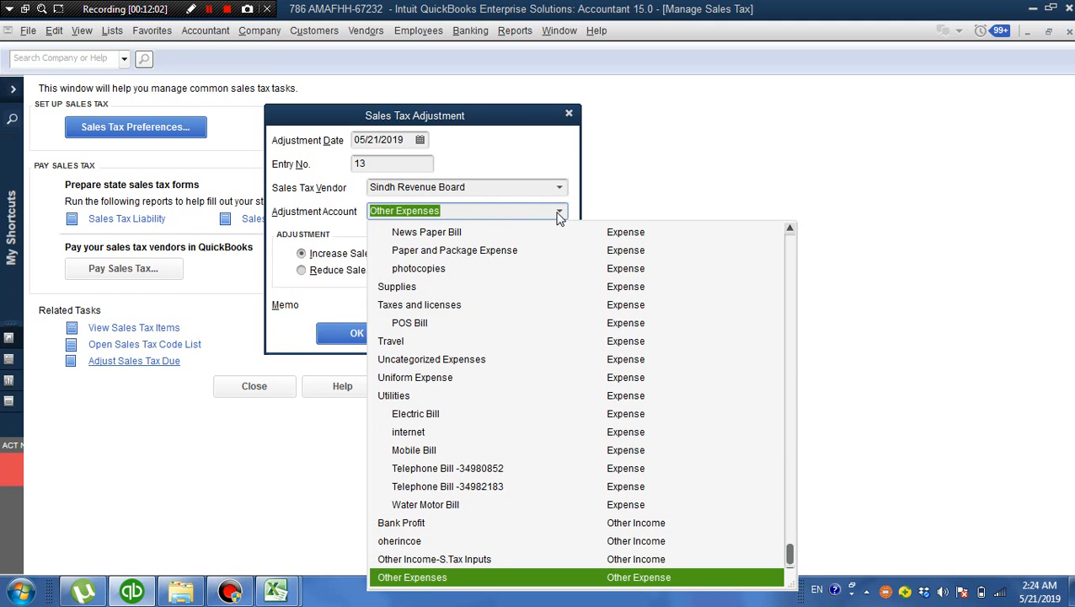
pyautogui.scroll(1, 558, 216)
pyautogui.click(558, 215)
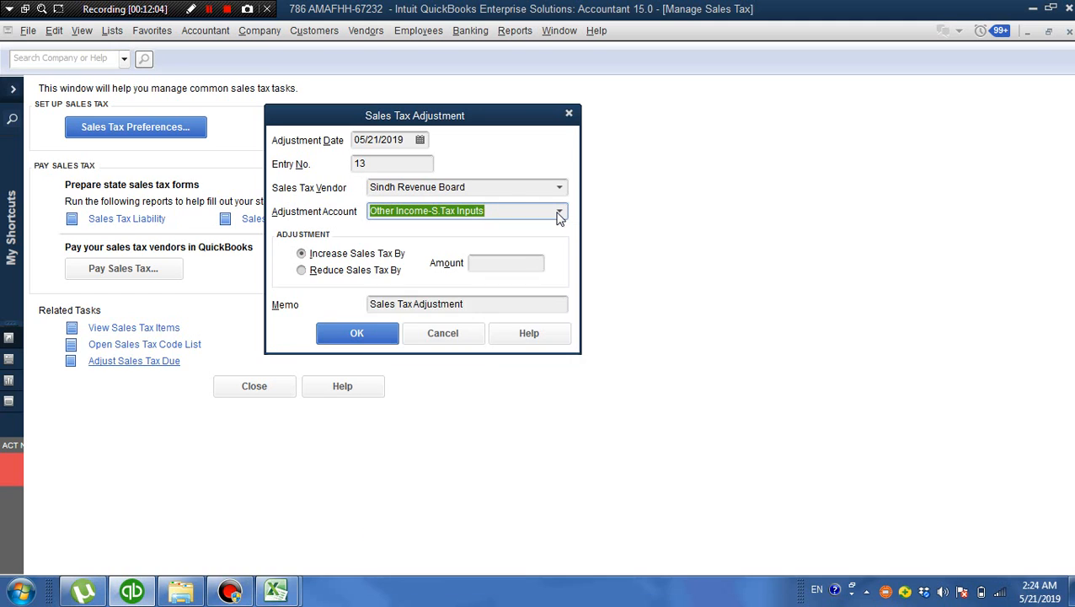
pyautogui.click(518, 213)
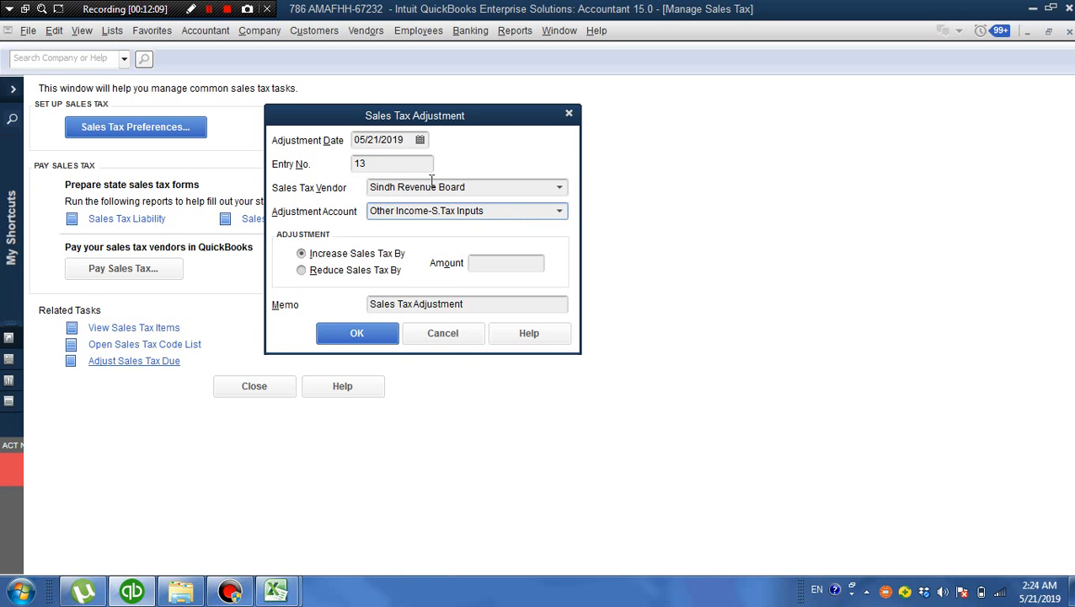
# Set the adjustment to reduce sales tax by 5,000.00, and discard it without recording
pyautogui.click(491, 264)
pyautogui.write('5000')
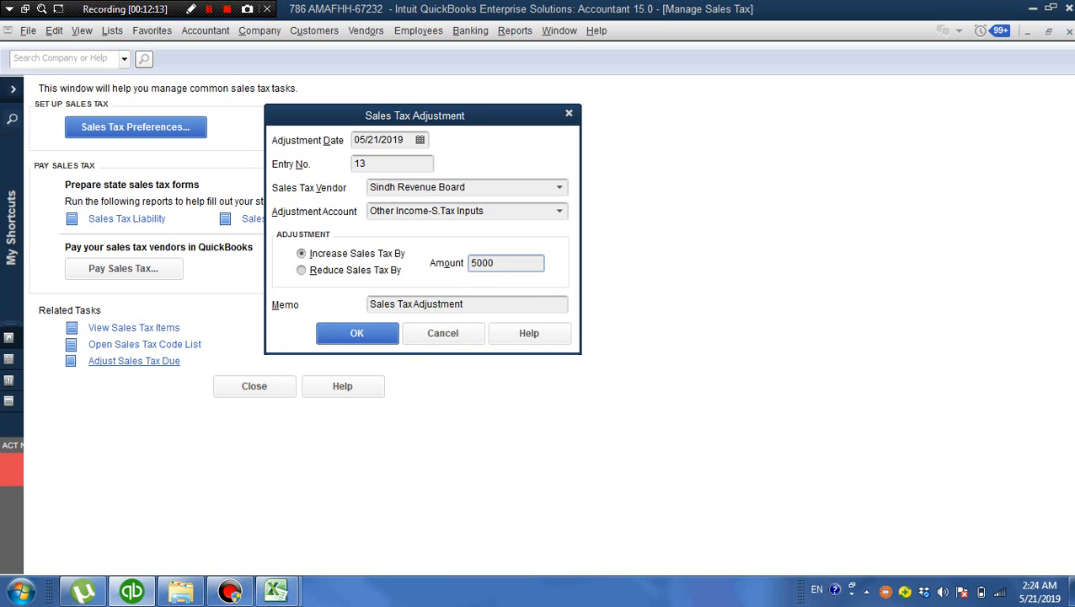
pyautogui.click(480, 305)
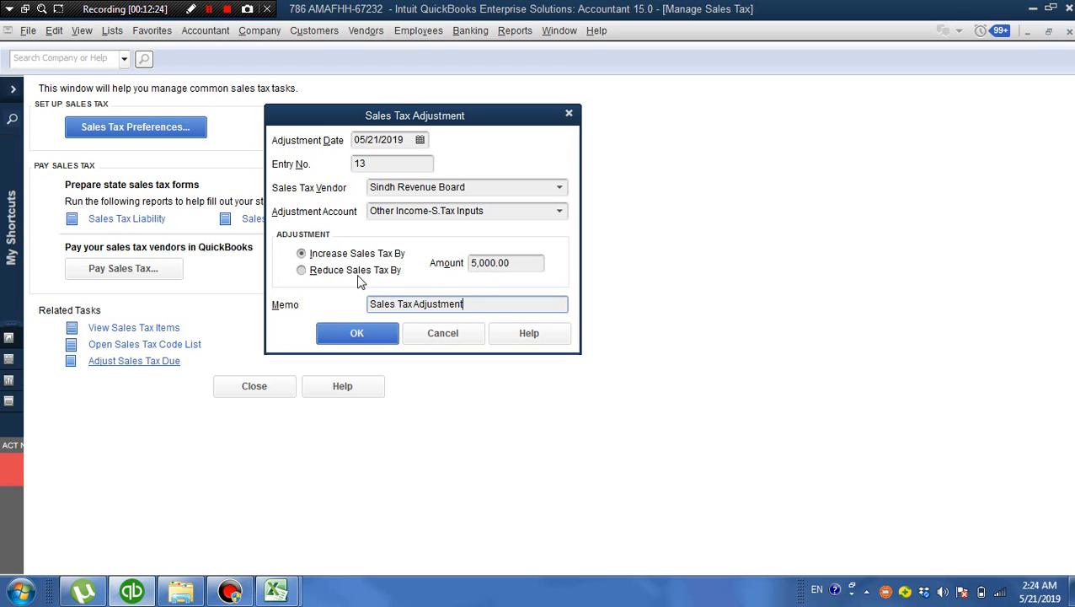
pyautogui.click(301, 270)
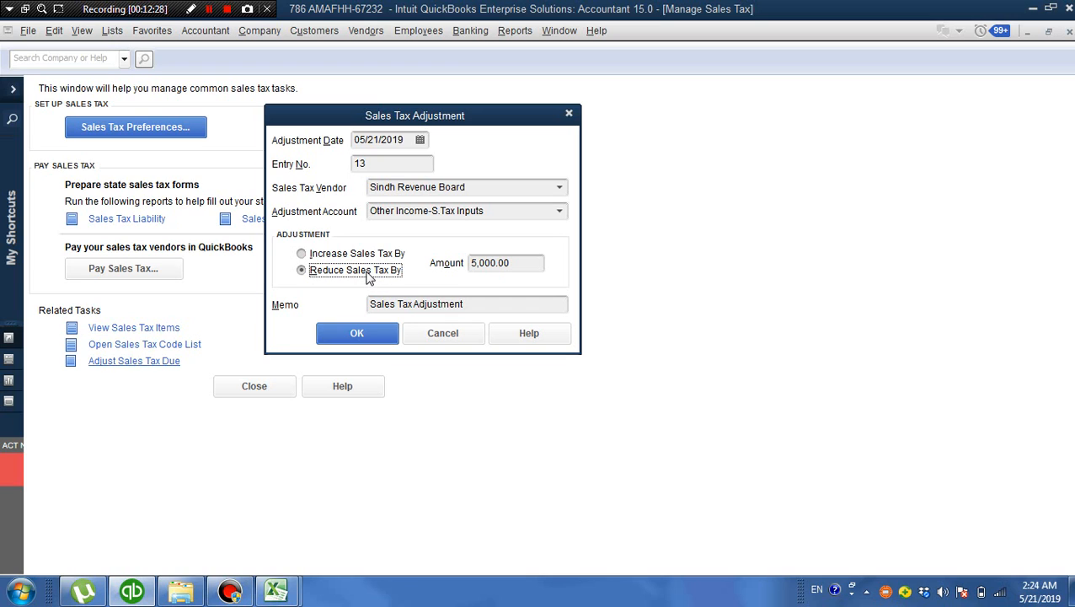
pyautogui.click(525, 263)
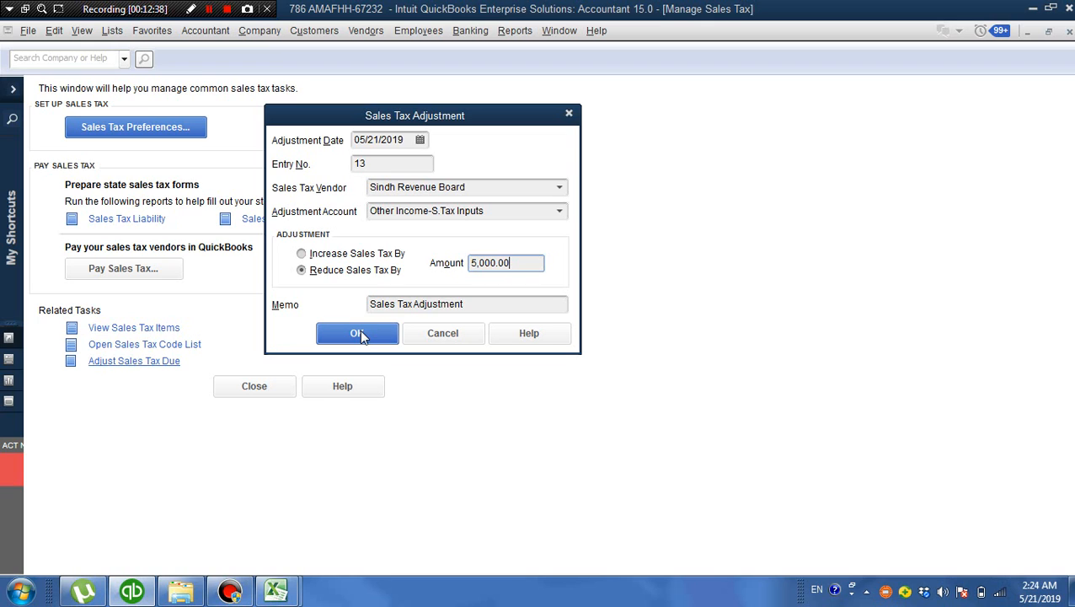
pyautogui.click(460, 335)
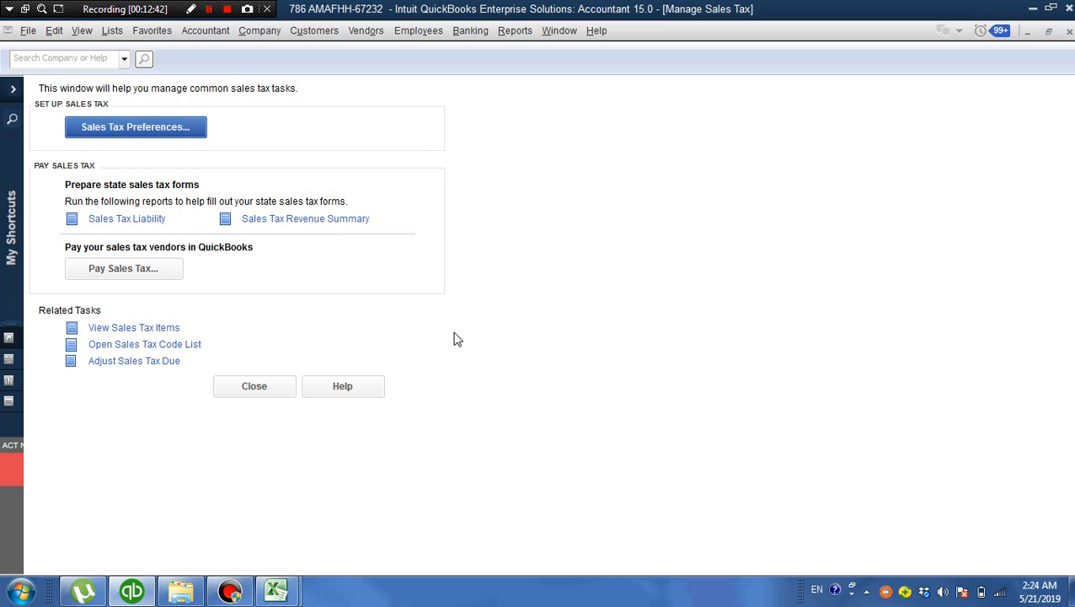
# Close Manage Sales Tax and open the memorized accumulated Profit & Loss report for March 2019
pyautogui.click(262, 388)
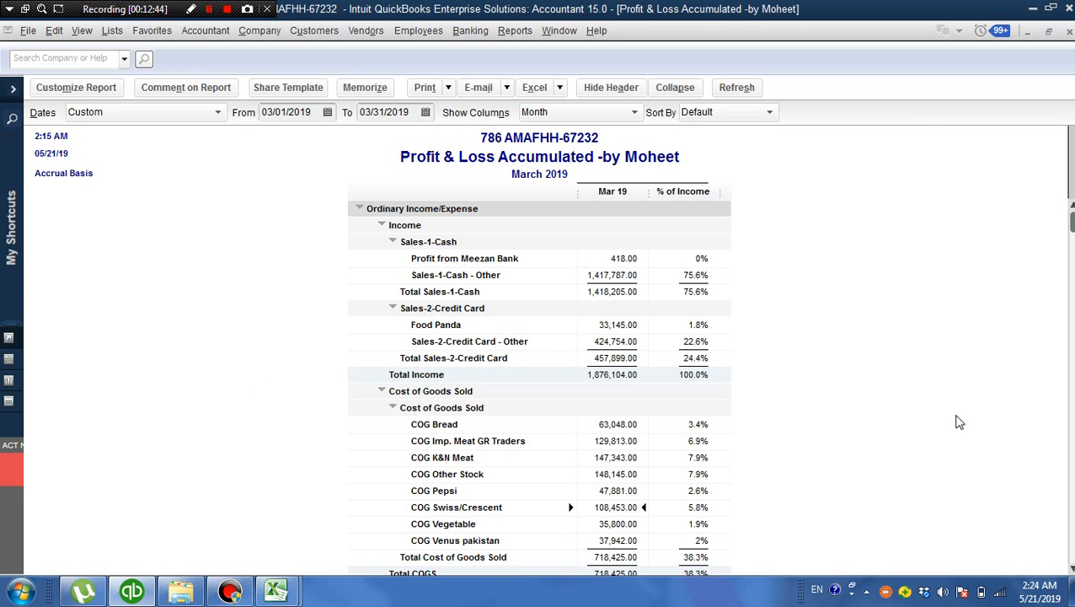
pyautogui.click(520, 37)
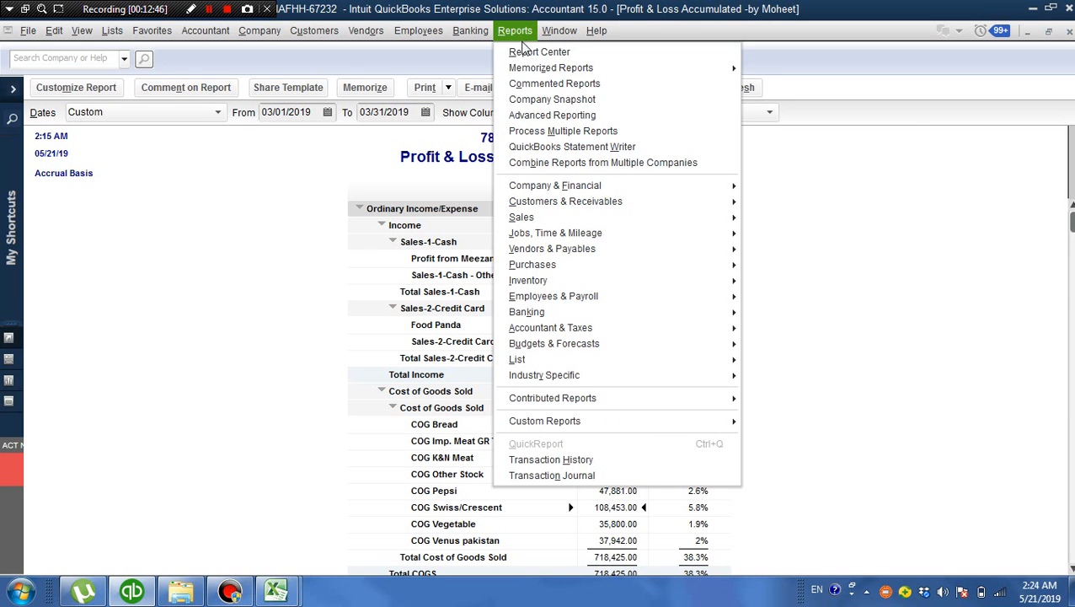
pyautogui.moveTo(681, 76)
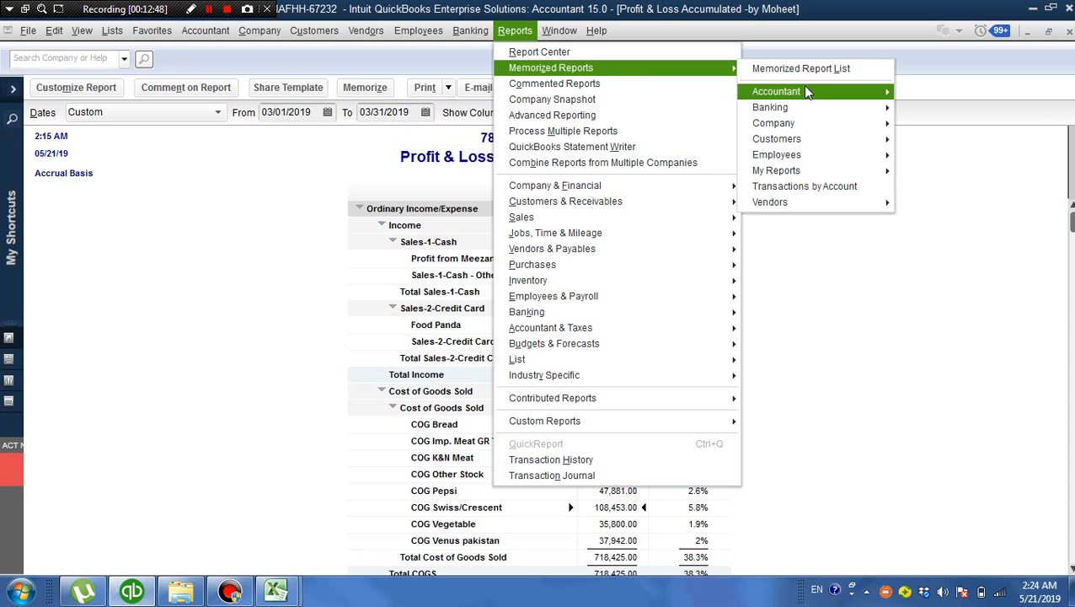
pyautogui.moveTo(803, 93)
pyautogui.click(699, 173)
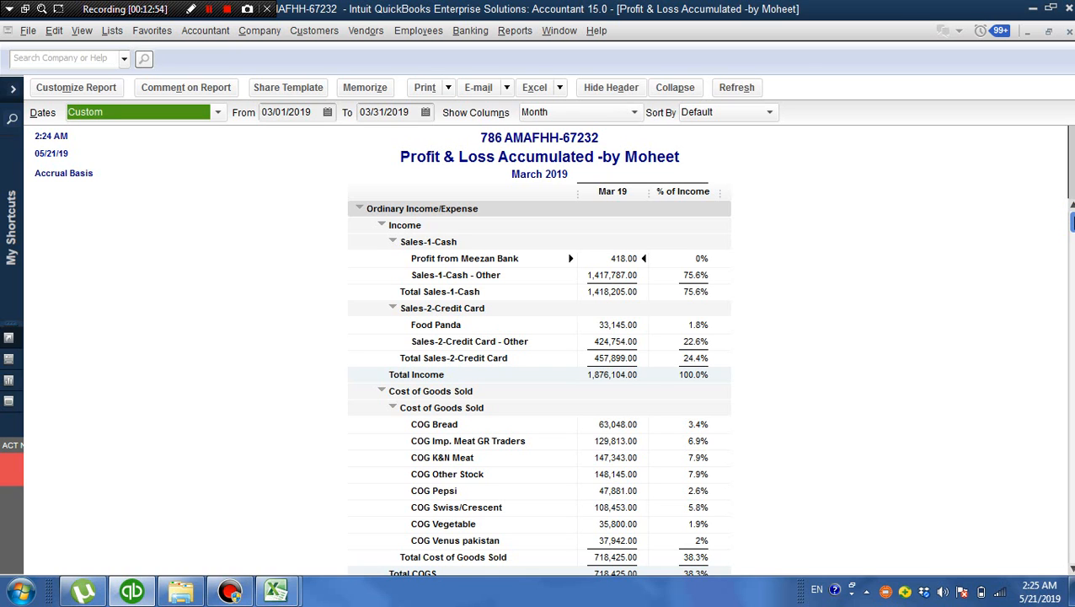
# Examine Other Income-S.Tax Inputs, Net Ordinary Income, Net Other Income and Net Income in the Profit & Loss report, and close it
pyautogui.moveTo(1071, 221); pyautogui.dragTo(1071, 552)
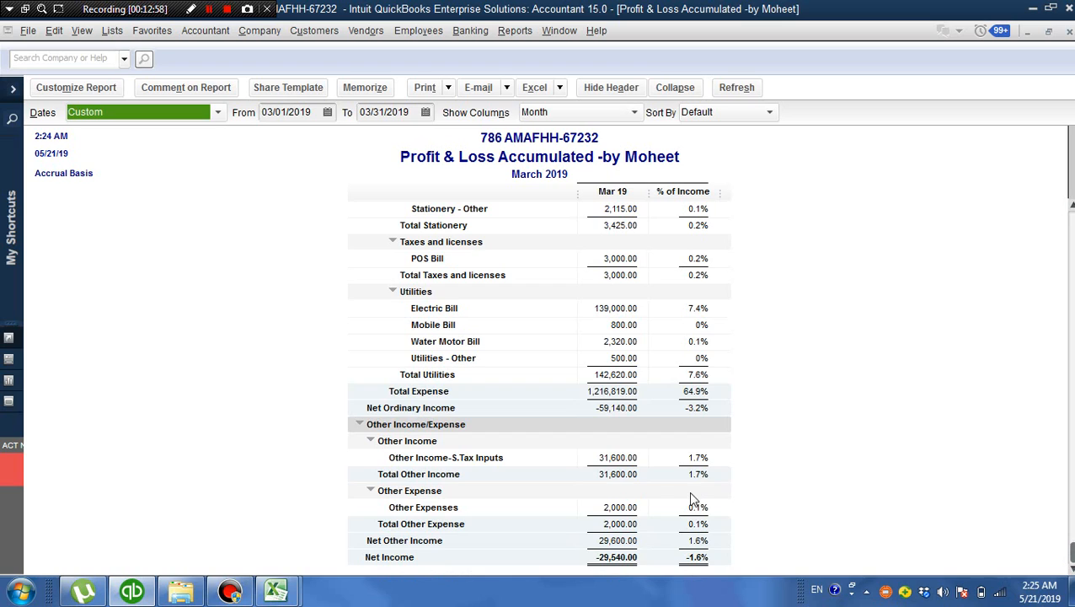
pyautogui.click(621, 455)
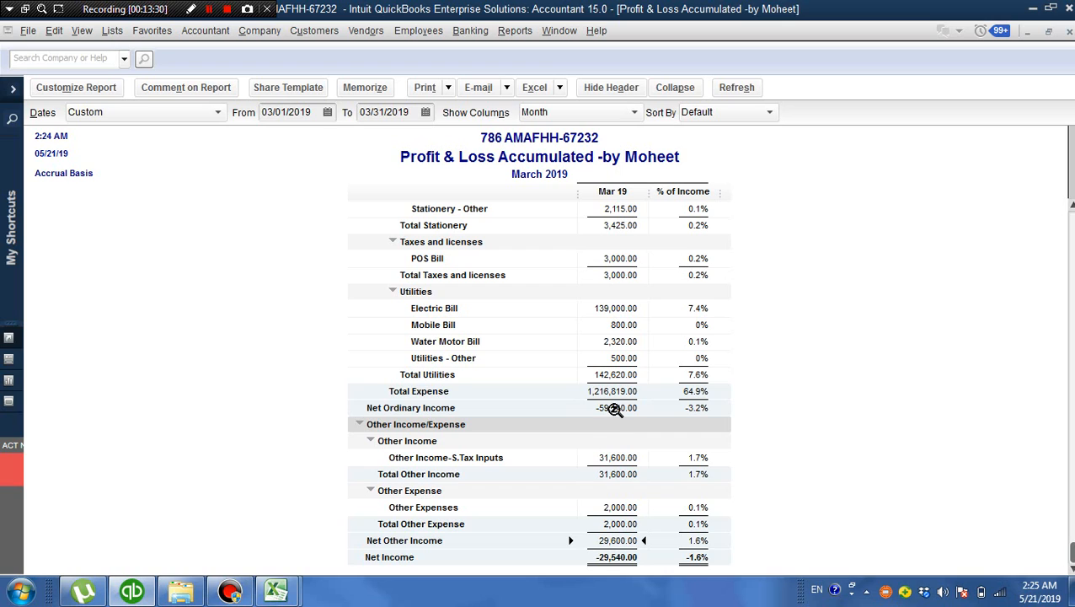
pyautogui.click(615, 409)
pyautogui.click(617, 556)
pyautogui.click(624, 409)
pyautogui.click(627, 541)
pyautogui.click(627, 557)
pyautogui.click(1068, 38)
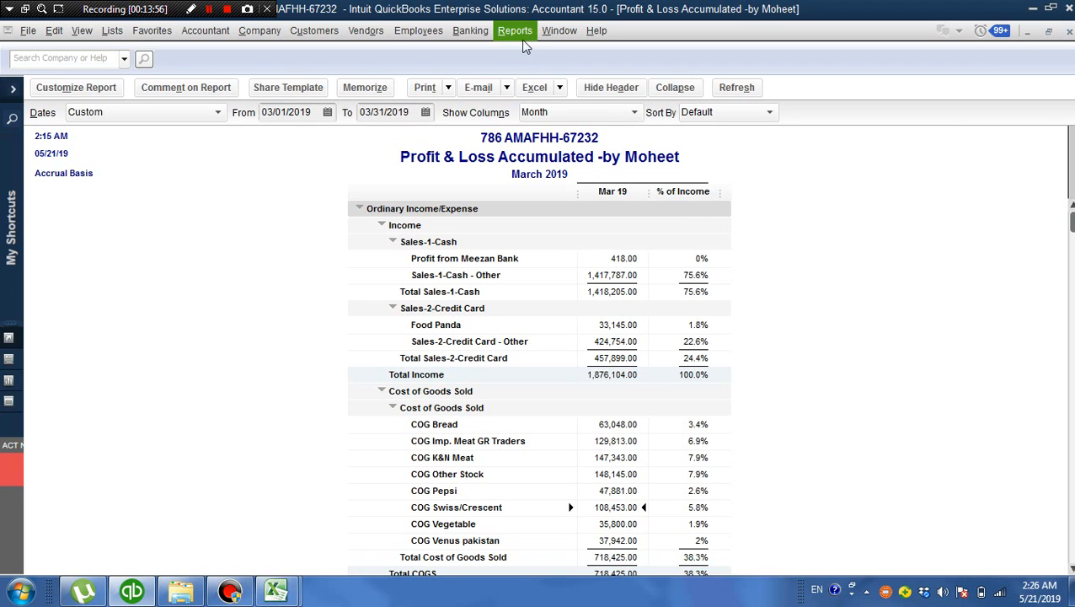
# Open the sales tax payment form and choose Meezan Bank as the account to pay from
pyautogui.click(515, 38)
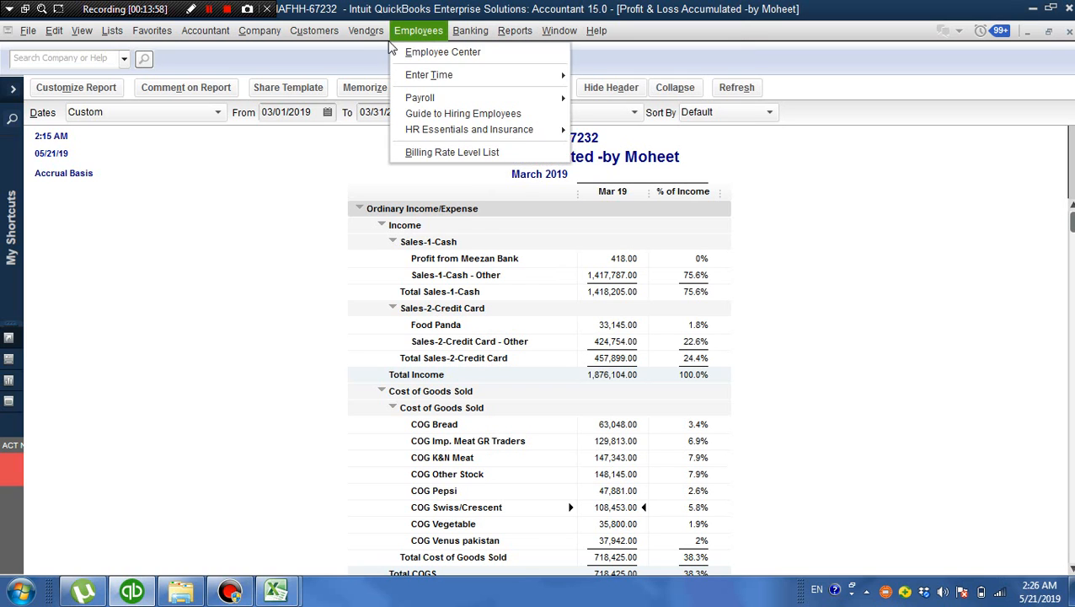
pyautogui.moveTo(379, 38)
pyautogui.moveTo(394, 113)
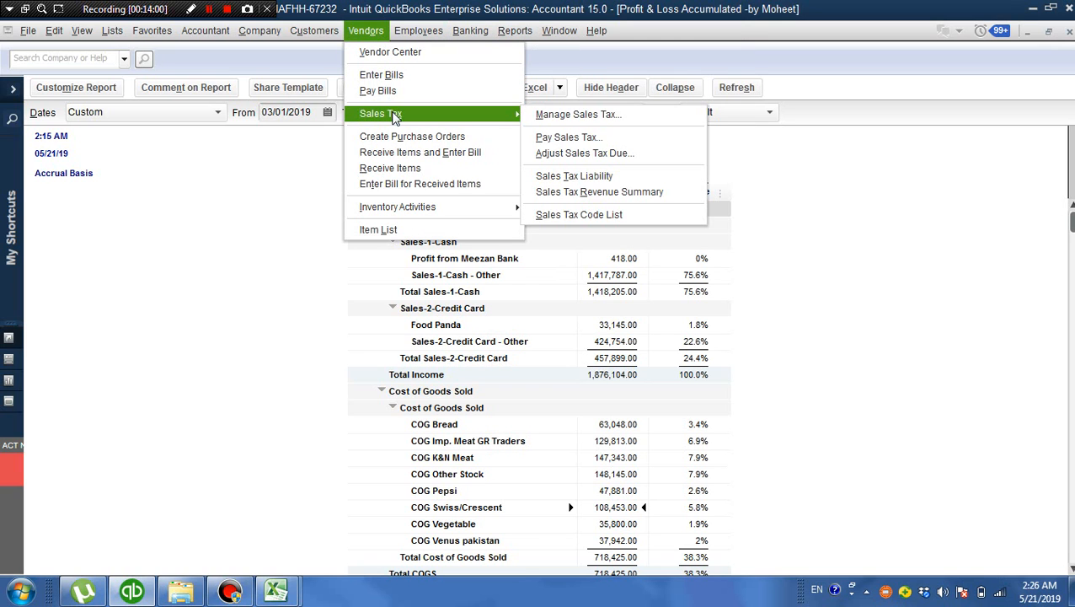
pyautogui.click(616, 139)
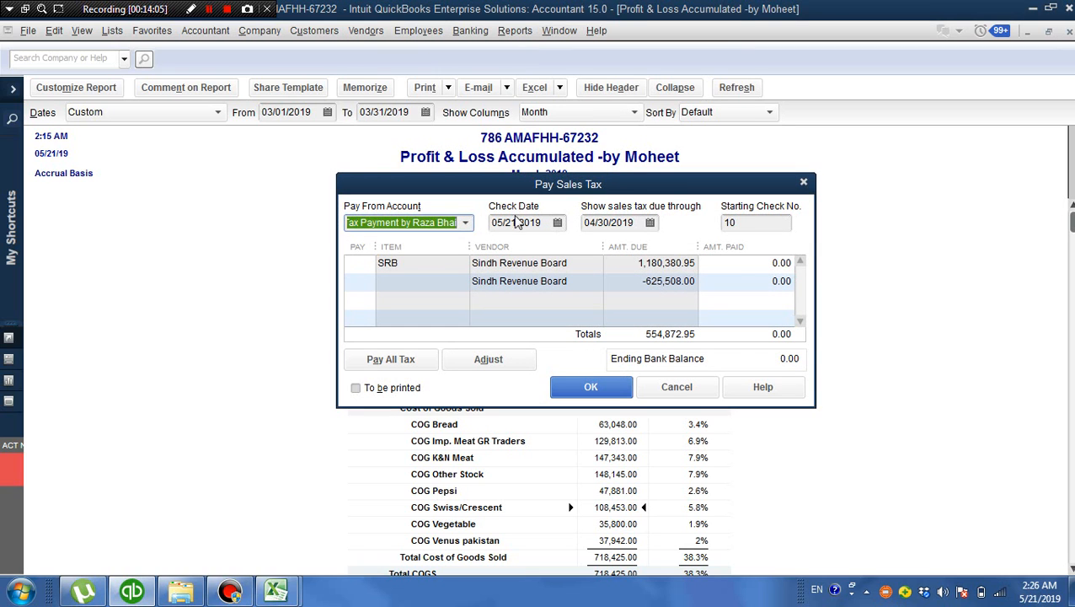
pyautogui.click(446, 221)
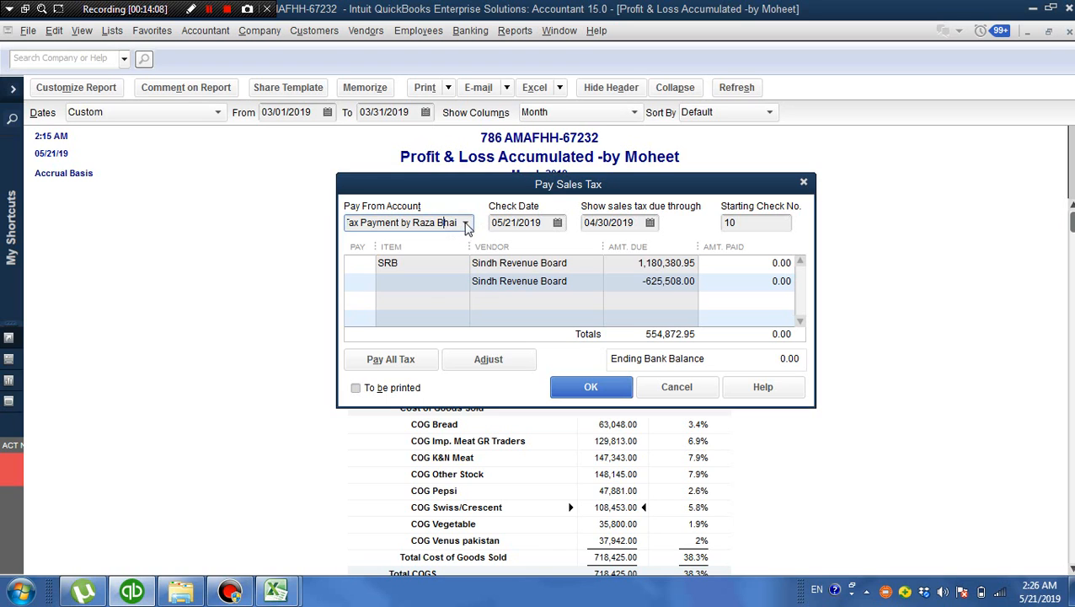
pyautogui.click(466, 224)
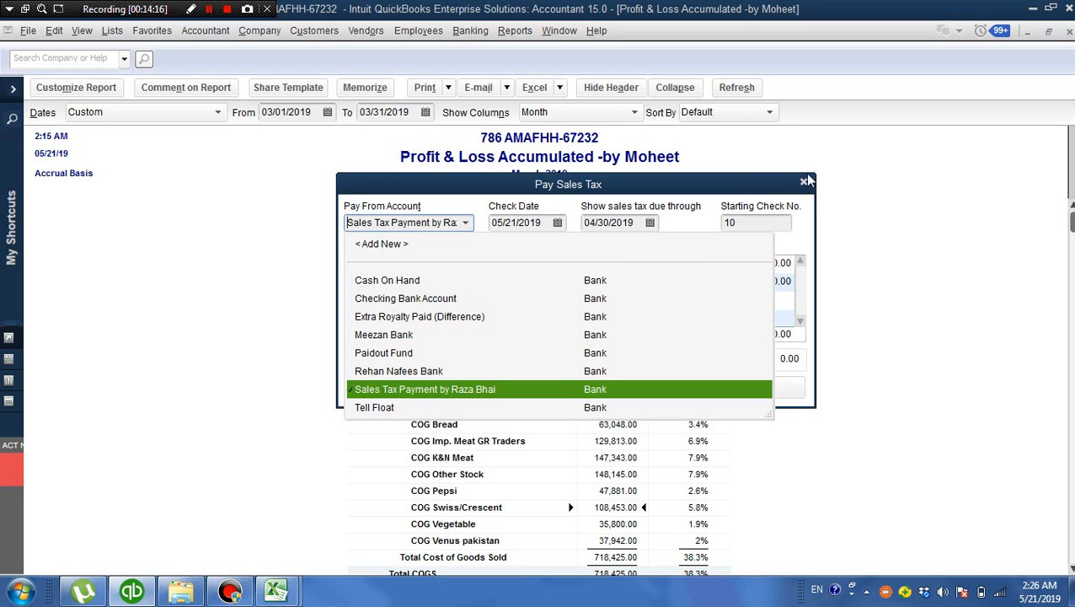
pyautogui.click(422, 335)
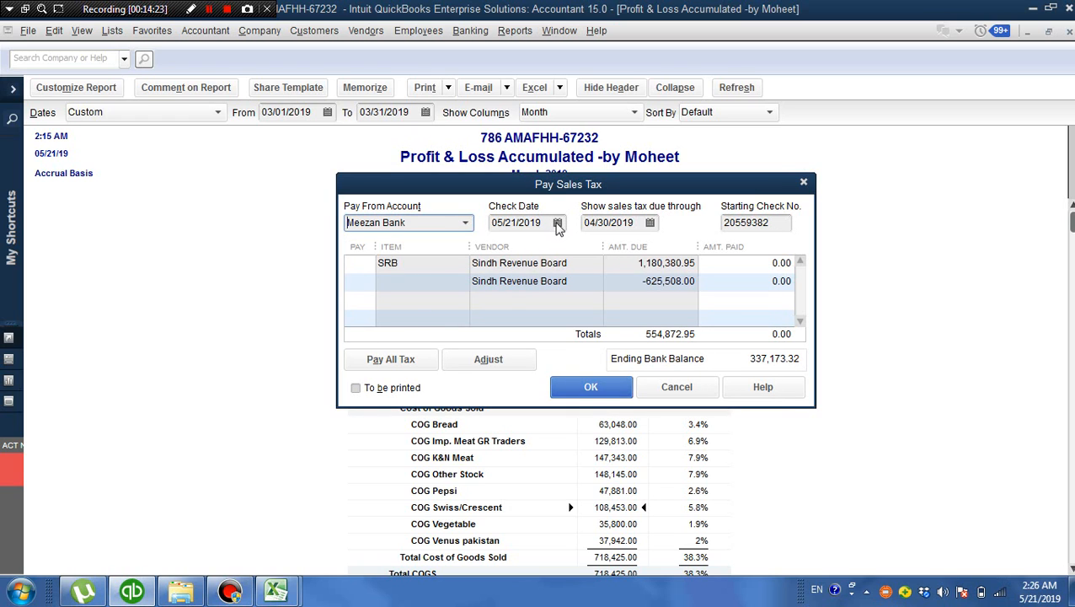
# Set the payment's check date to 05/21/2019 and show the sales tax due through 03/31/2019
pyautogui.click(557, 222)
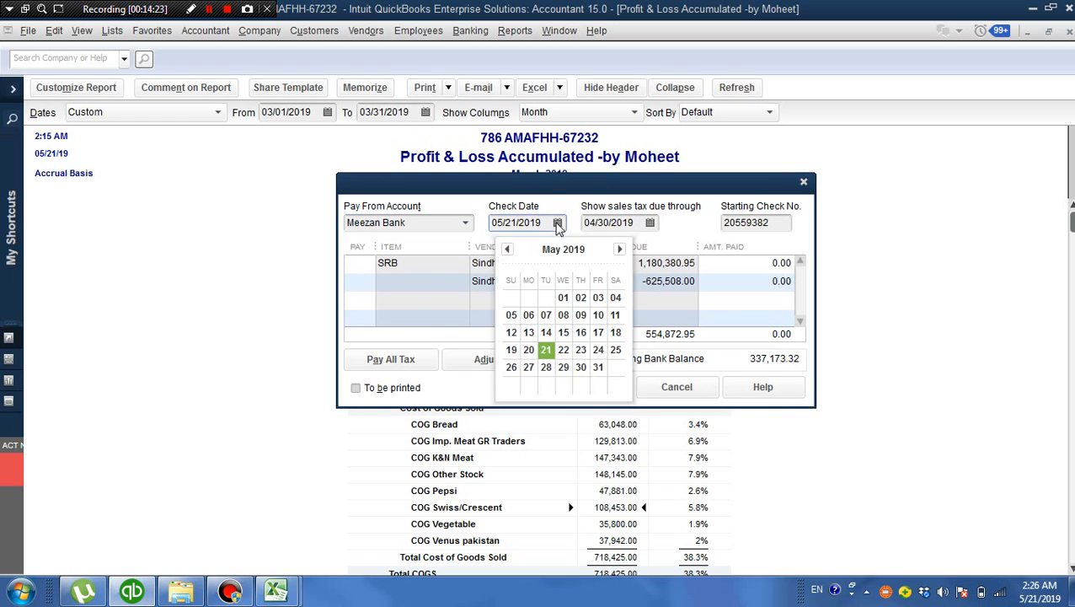
pyautogui.click(546, 350)
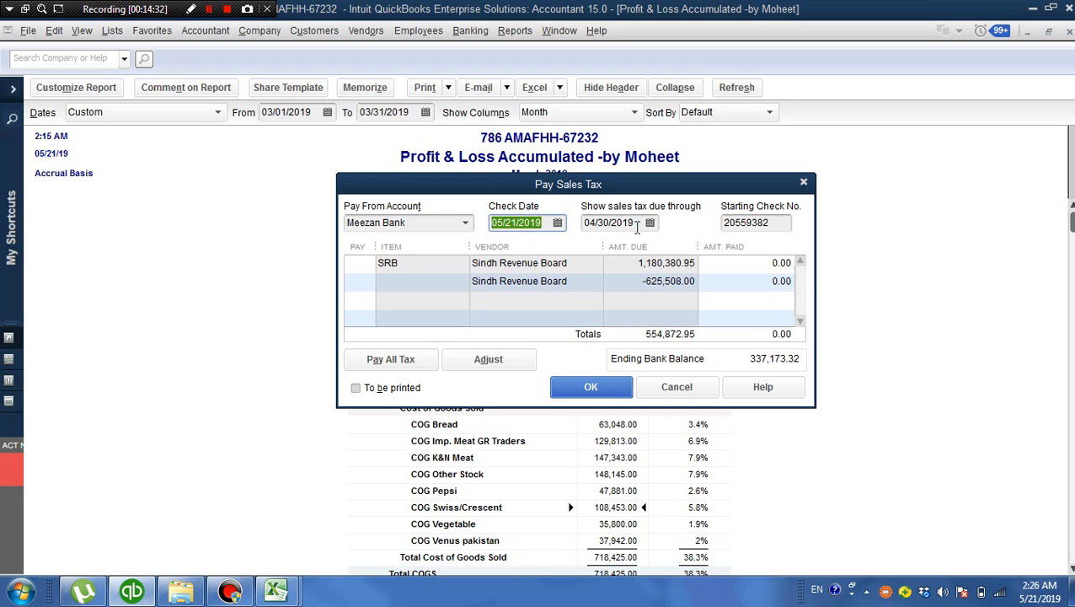
pyautogui.click(637, 222)
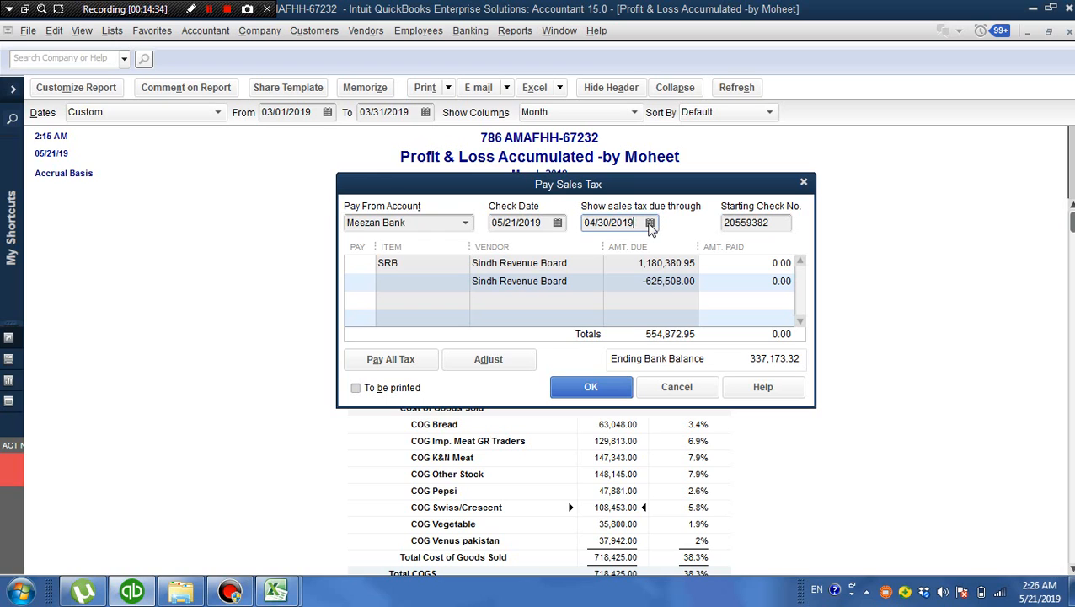
pyautogui.click(650, 223)
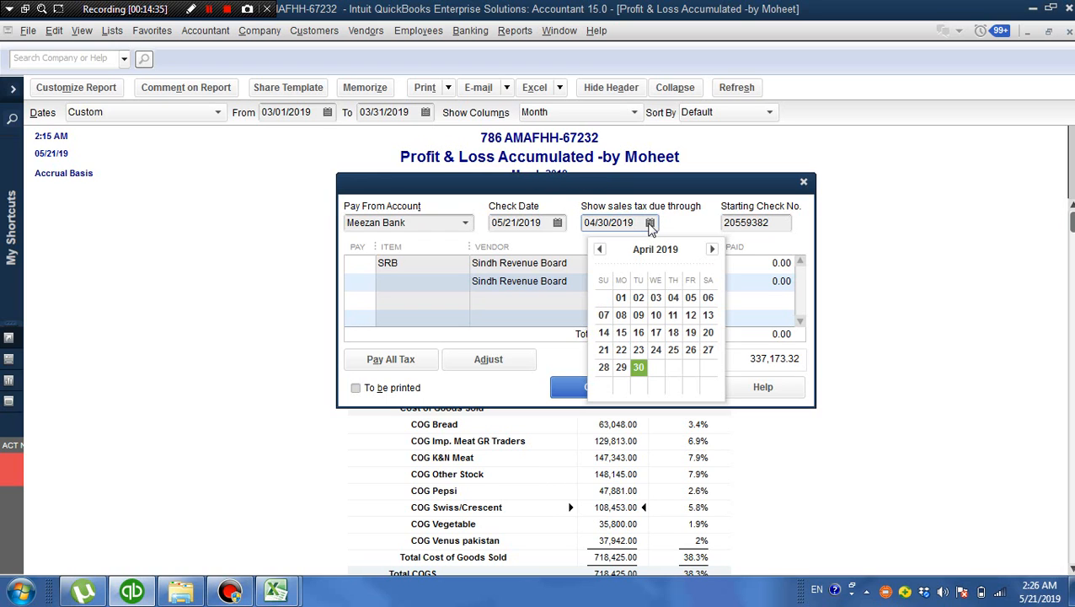
pyautogui.click(600, 251)
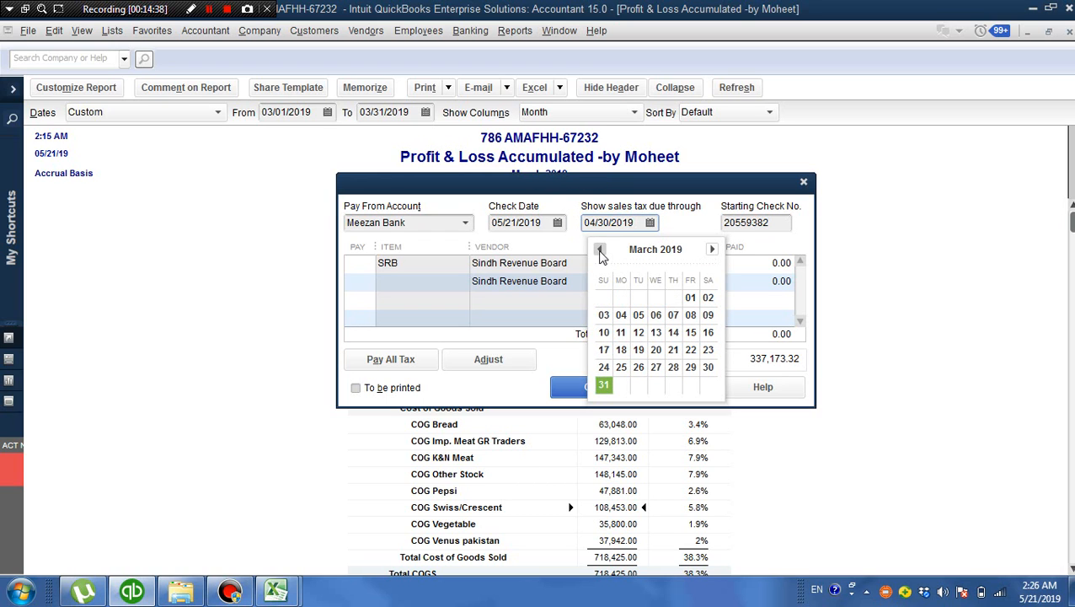
pyautogui.click(603, 386)
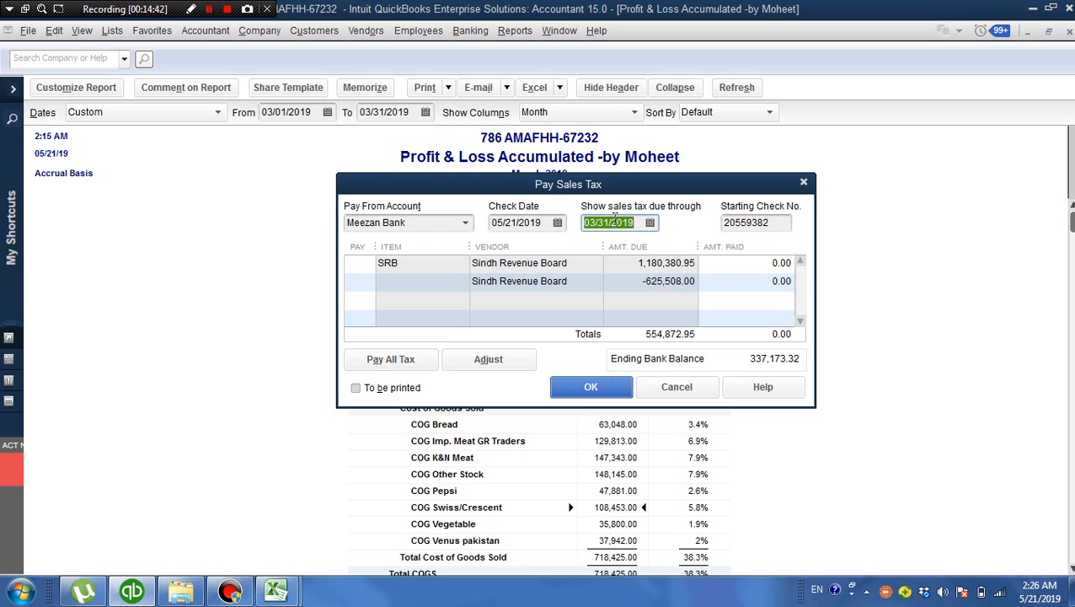
pyautogui.click(613, 221)
pyautogui.click(636, 264)
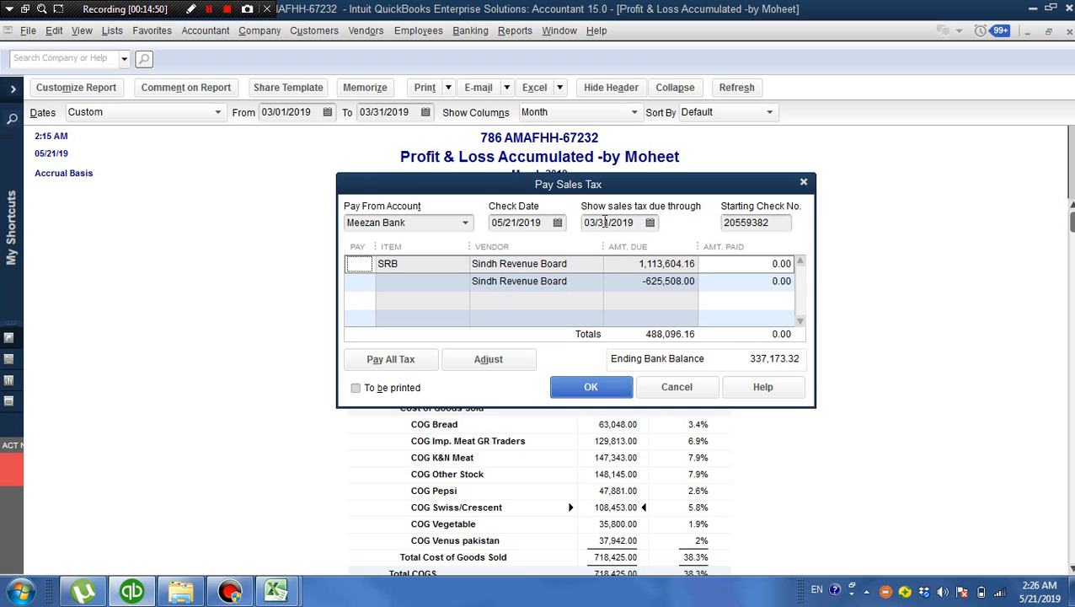
# Mark the sales tax check to be printed, and clear that option again to restore the starting check number
pyautogui.click(605, 221)
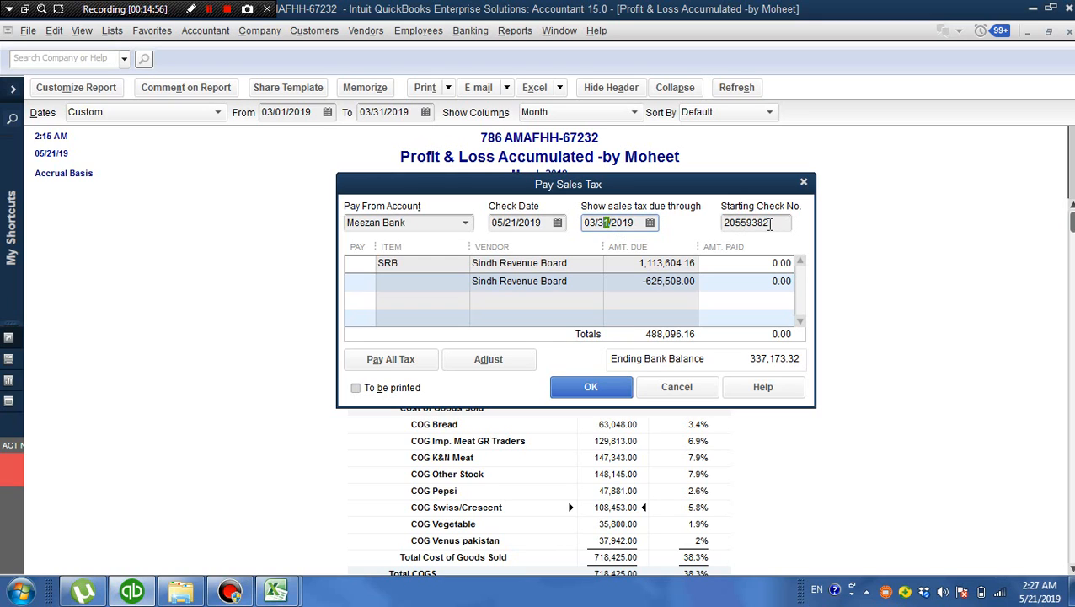
pyautogui.click(769, 223)
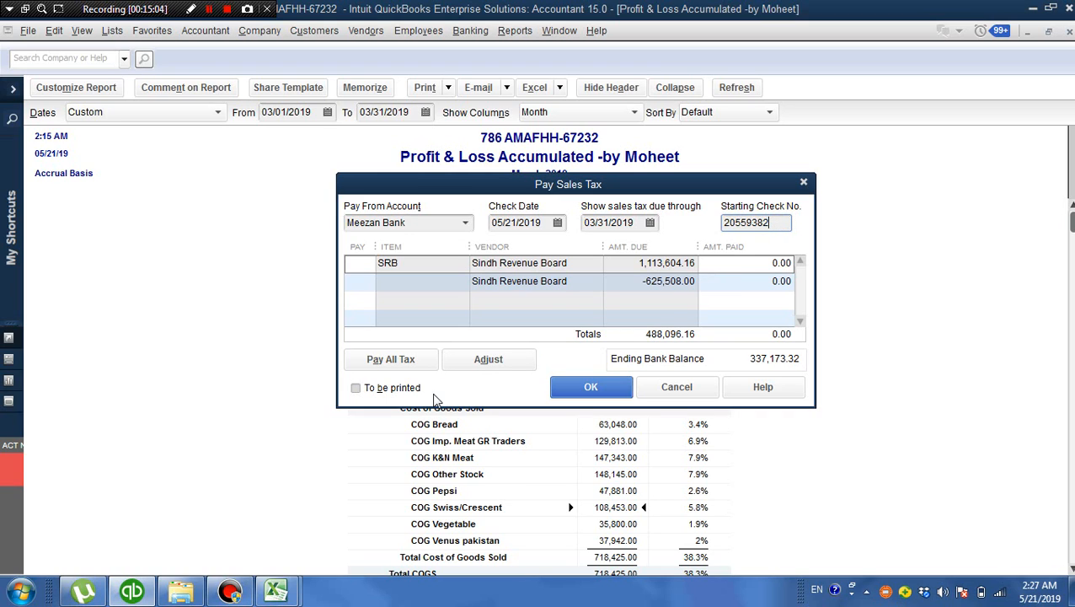
pyautogui.click(356, 388)
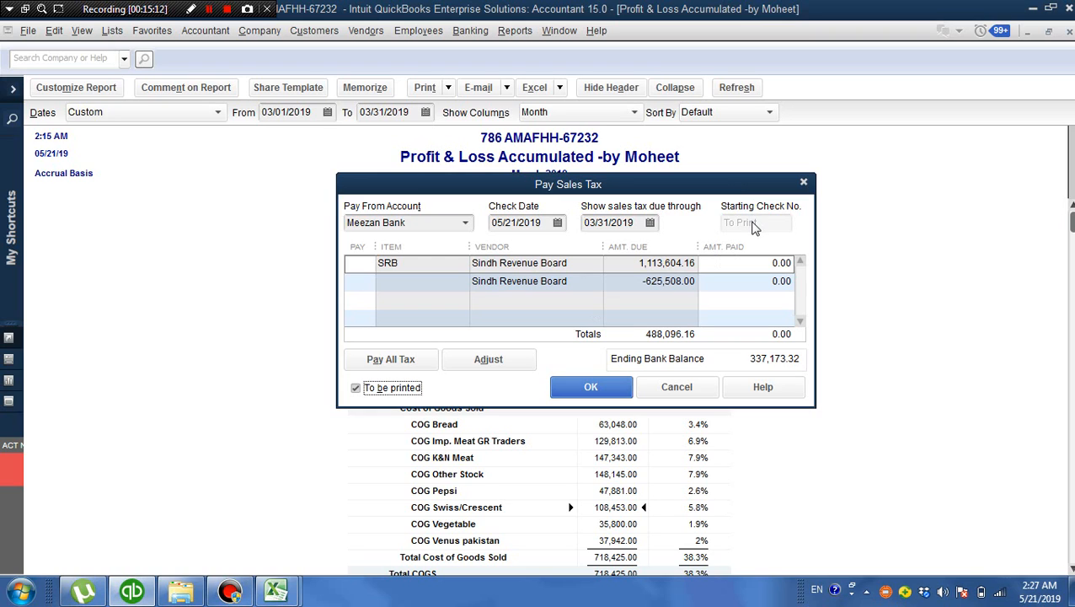
pyautogui.click(356, 389)
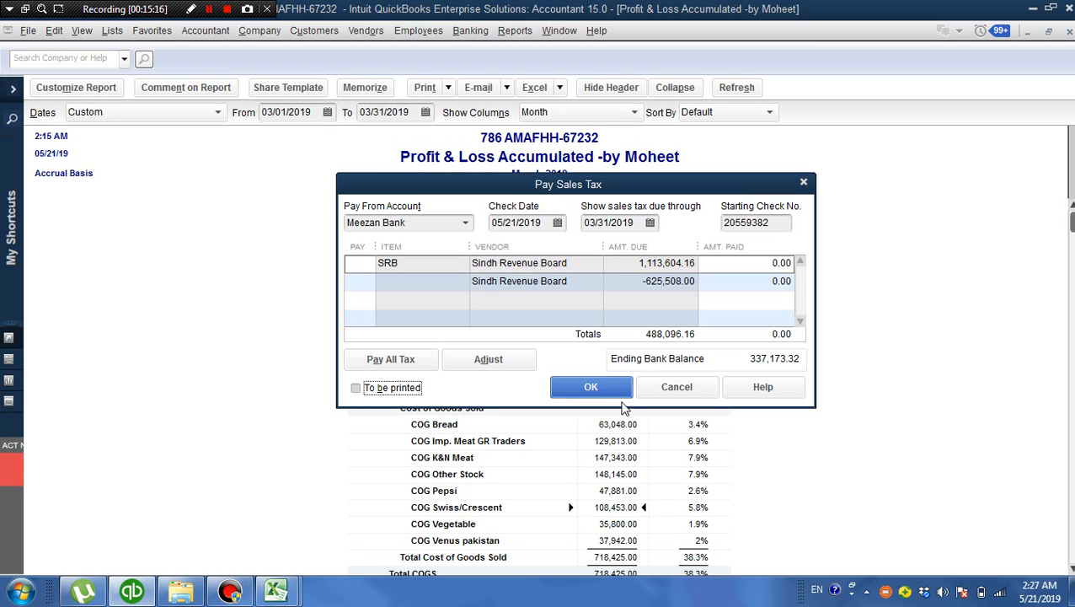
# Enter 150,000 as the amount paid on the SRB line, and discard the sales tax payment without recording
pyautogui.click(762, 263)
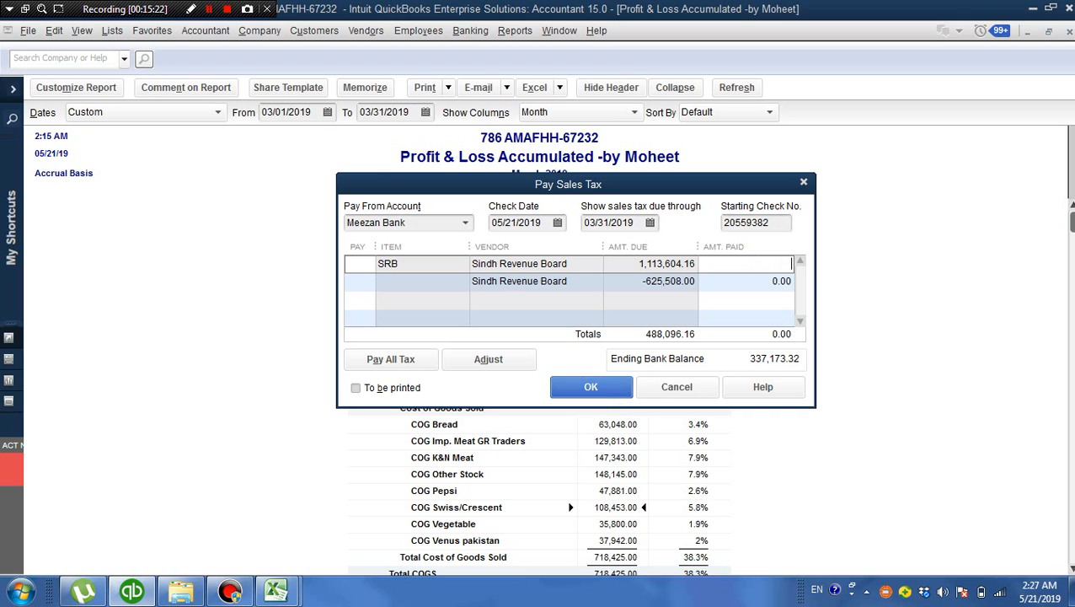
pyautogui.write('150,000')
pyautogui.click(748, 286)
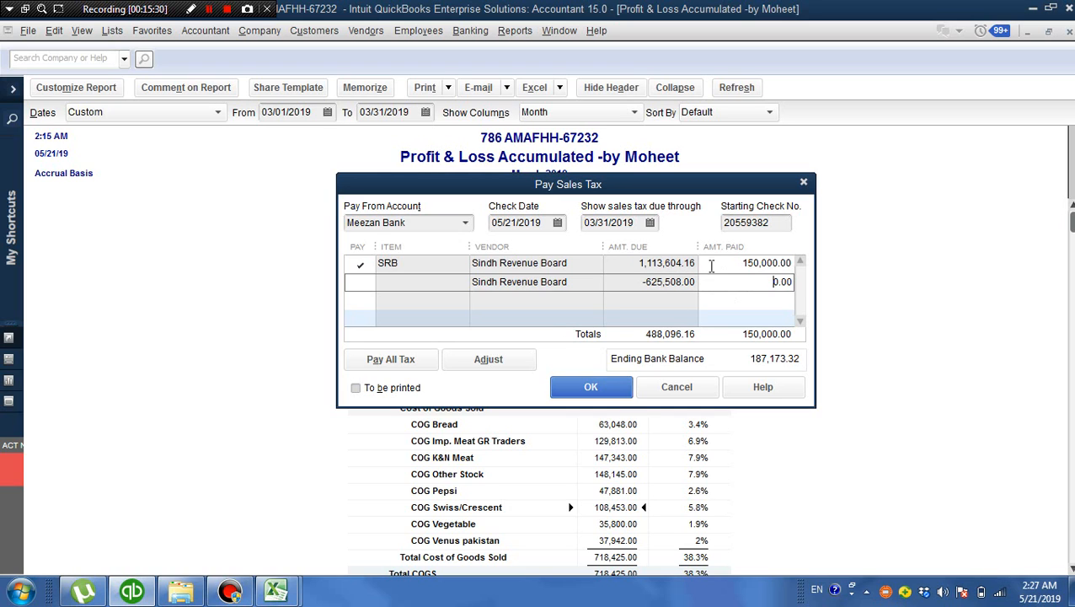
pyautogui.click(685, 390)
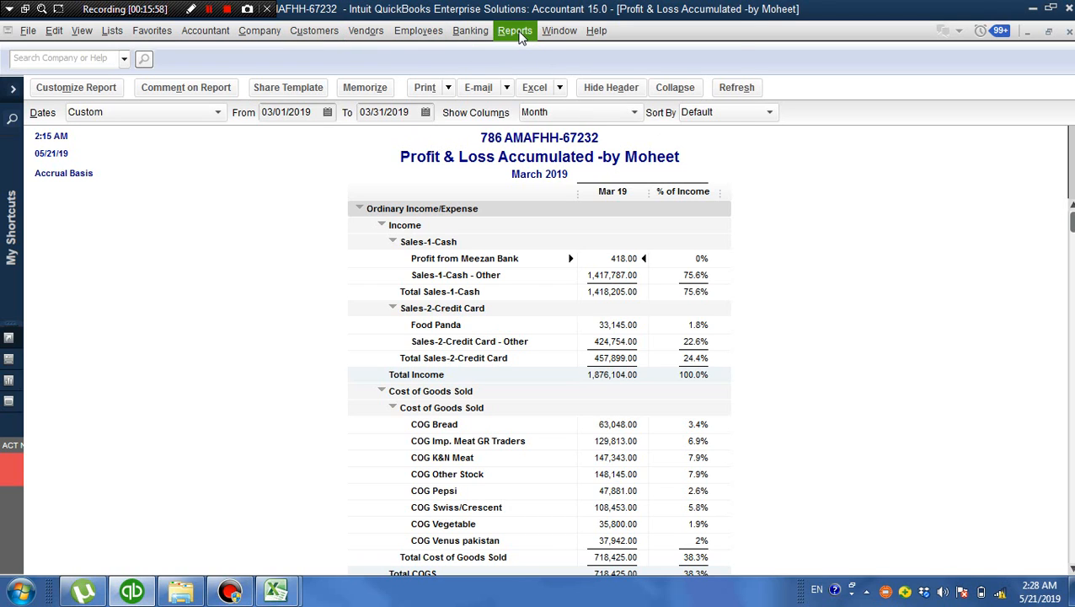
# Open the Profit & Loss Detail report and dismiss the notice about collapsed transactions
pyautogui.click(517, 32)
pyautogui.moveTo(556, 68)
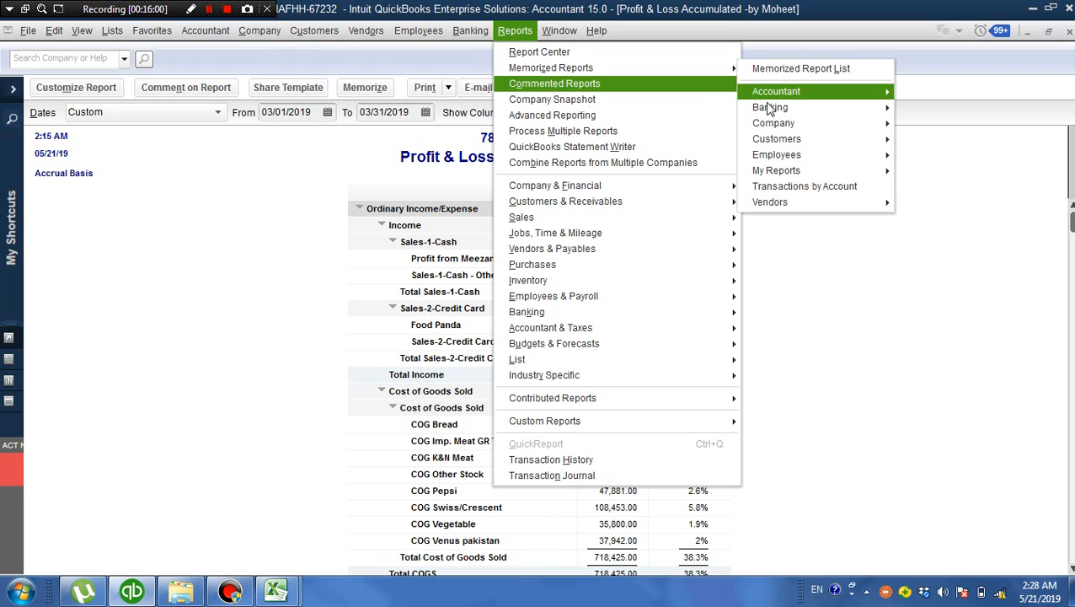
pyautogui.moveTo(786, 97)
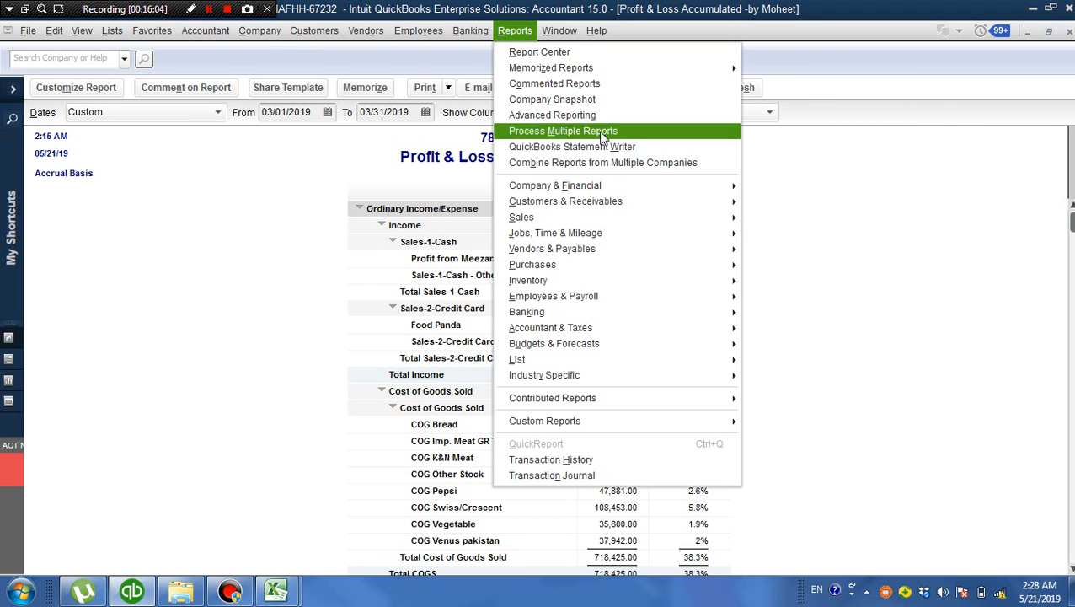
pyautogui.moveTo(611, 187)
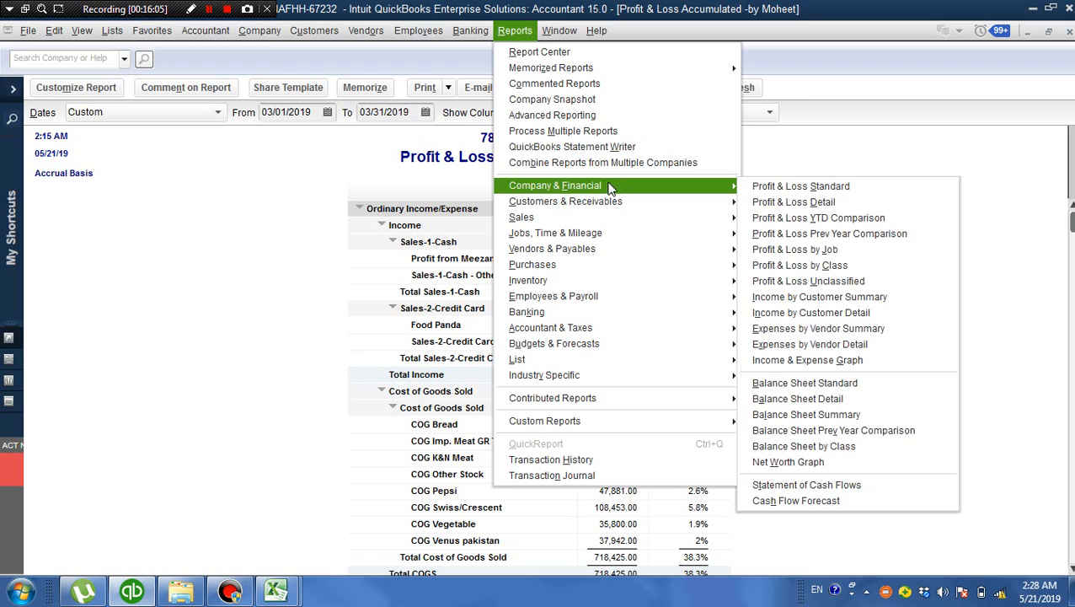
pyautogui.click(832, 211)
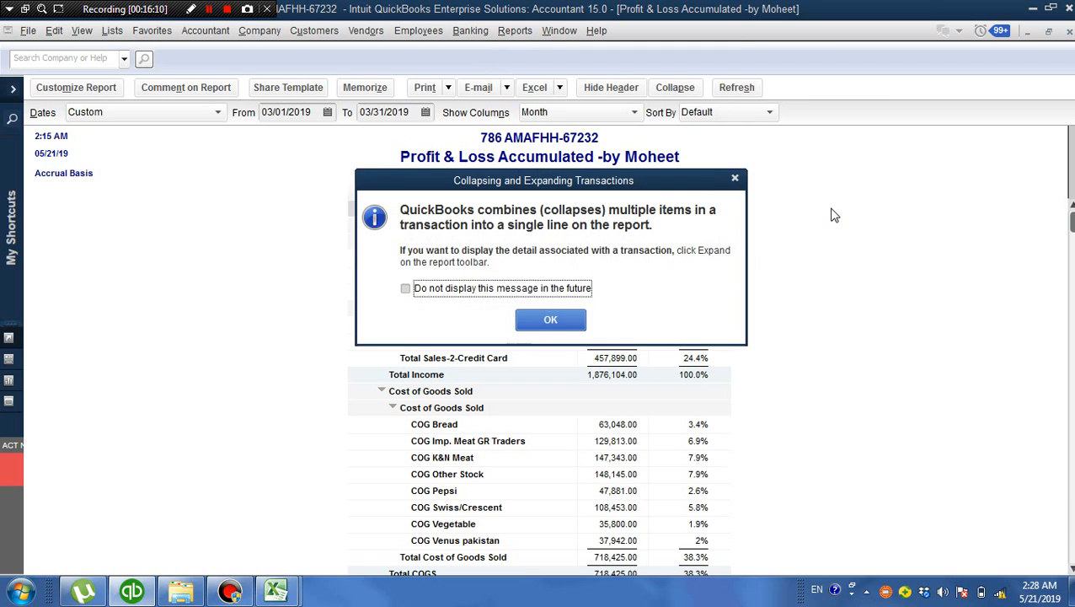
pyautogui.click(551, 320)
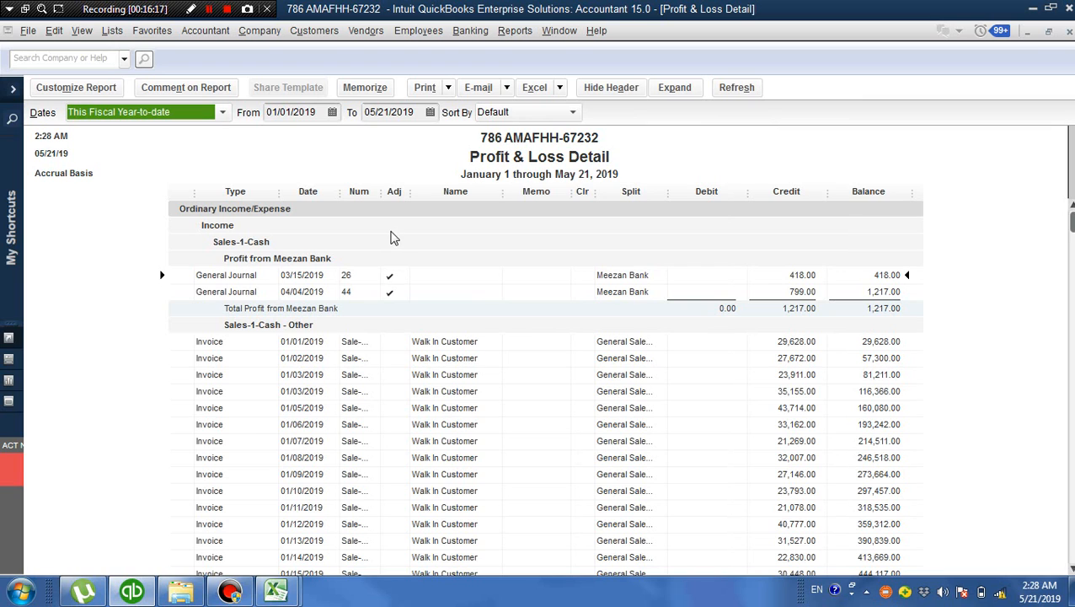
# Memorize the report under the name Profit & Loss Detai2 in the Accountant memorized report group
pyautogui.click(367, 90)
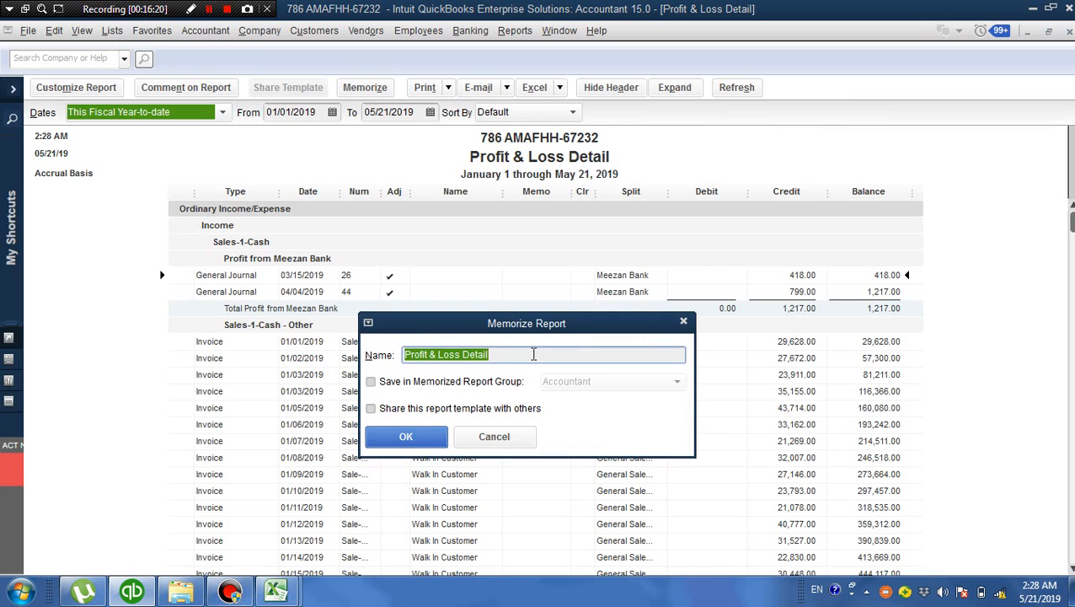
pyautogui.click(534, 354)
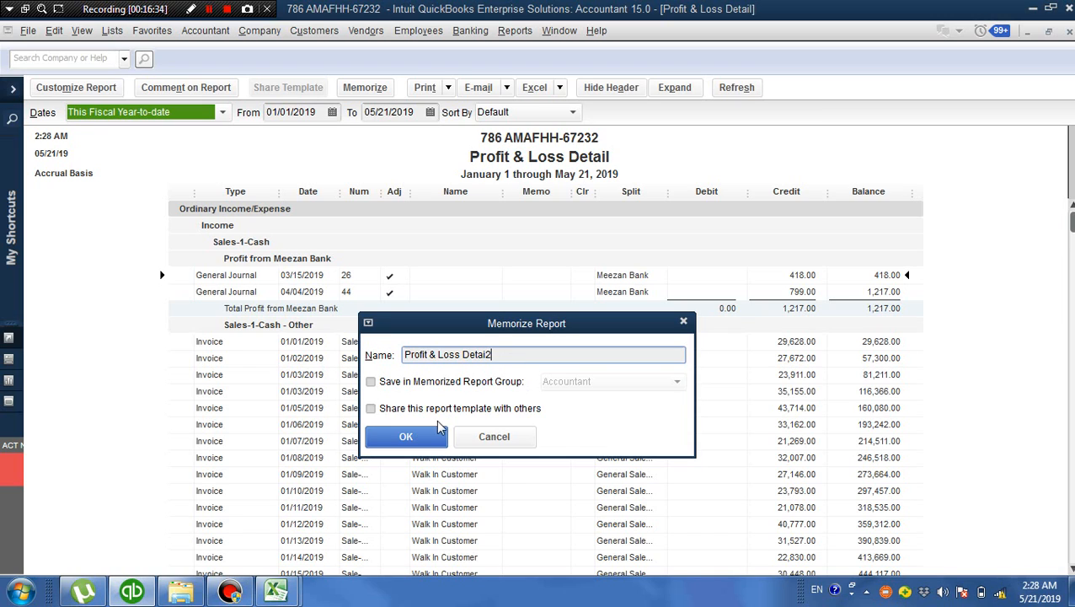
pyautogui.click(390, 385)
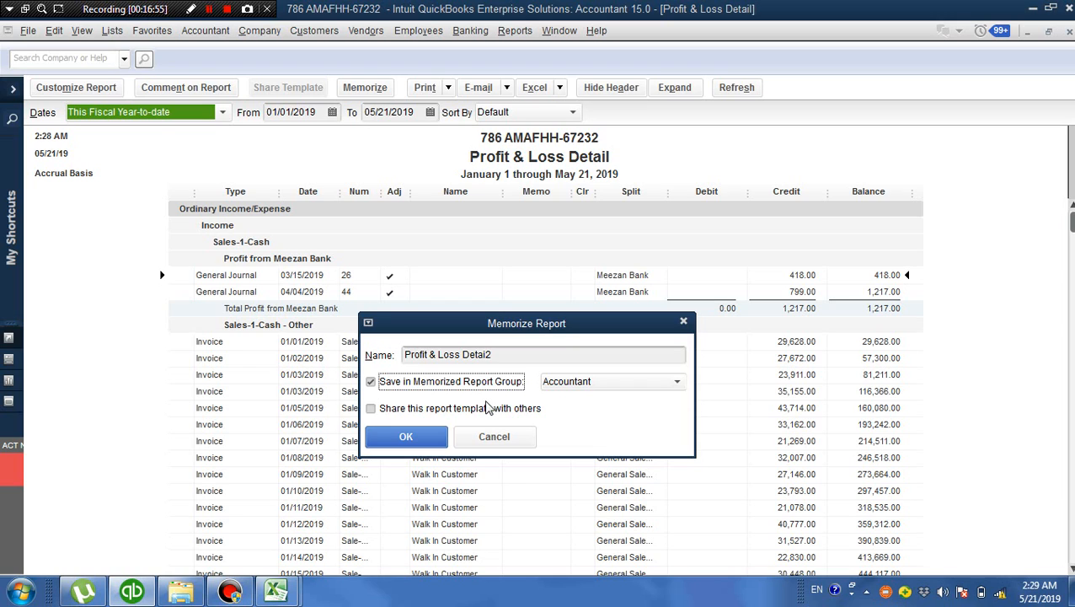
pyautogui.click(666, 384)
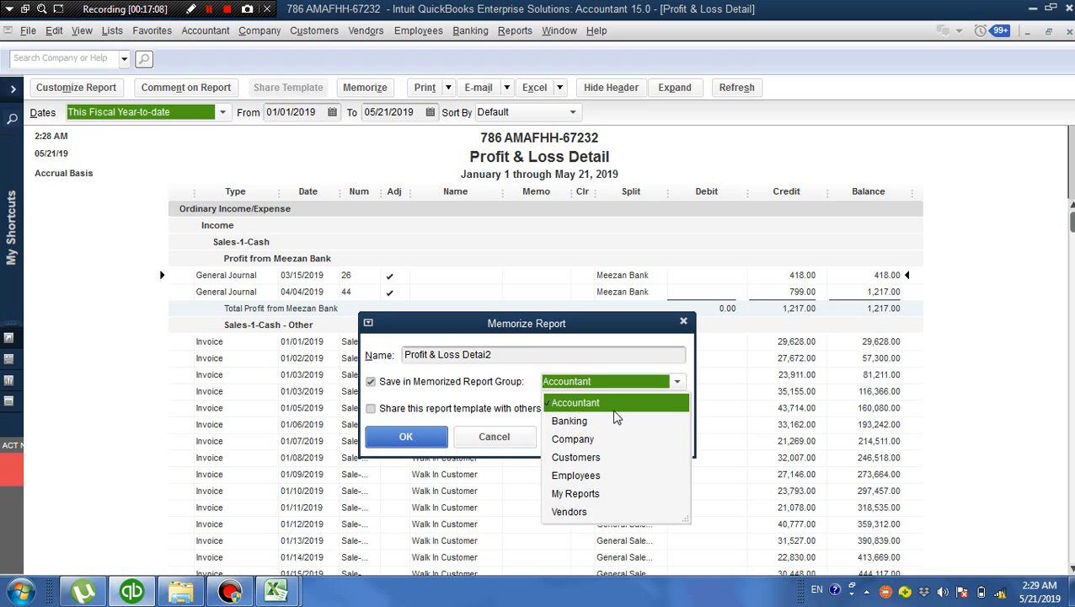
pyautogui.click(617, 406)
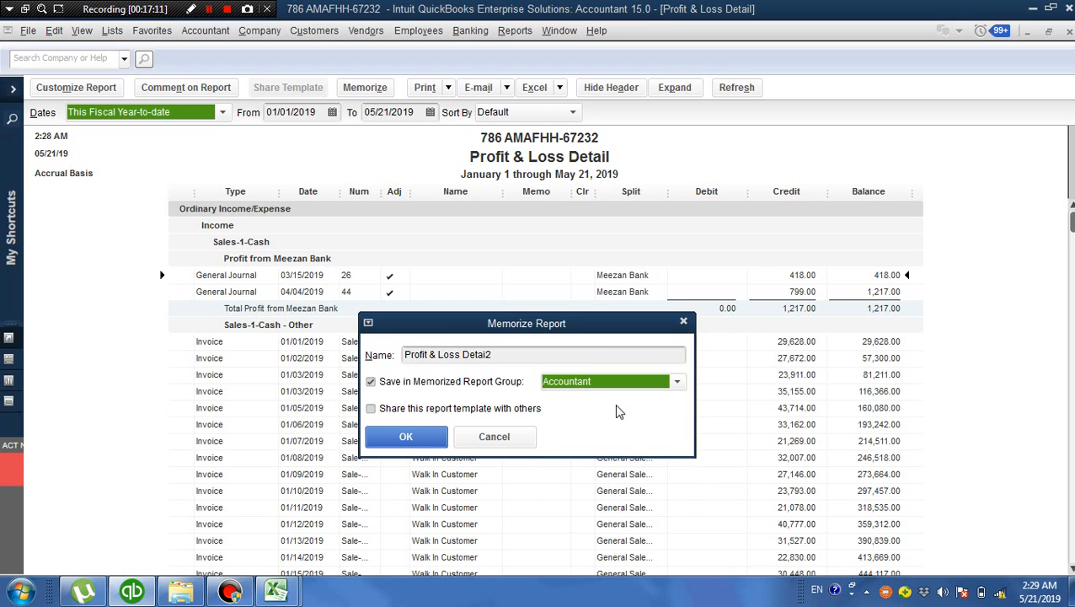
pyautogui.click(423, 446)
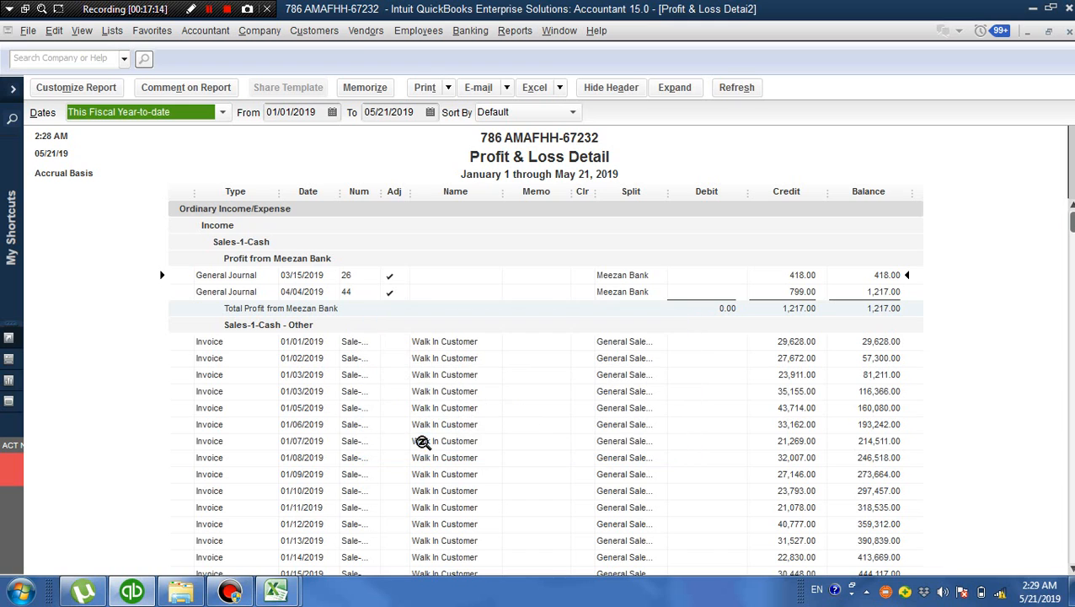
# Check the Accountant memorized reports for Profit & Loss Detai2, and close the open detail report
pyautogui.click(514, 37)
pyautogui.moveTo(548, 67)
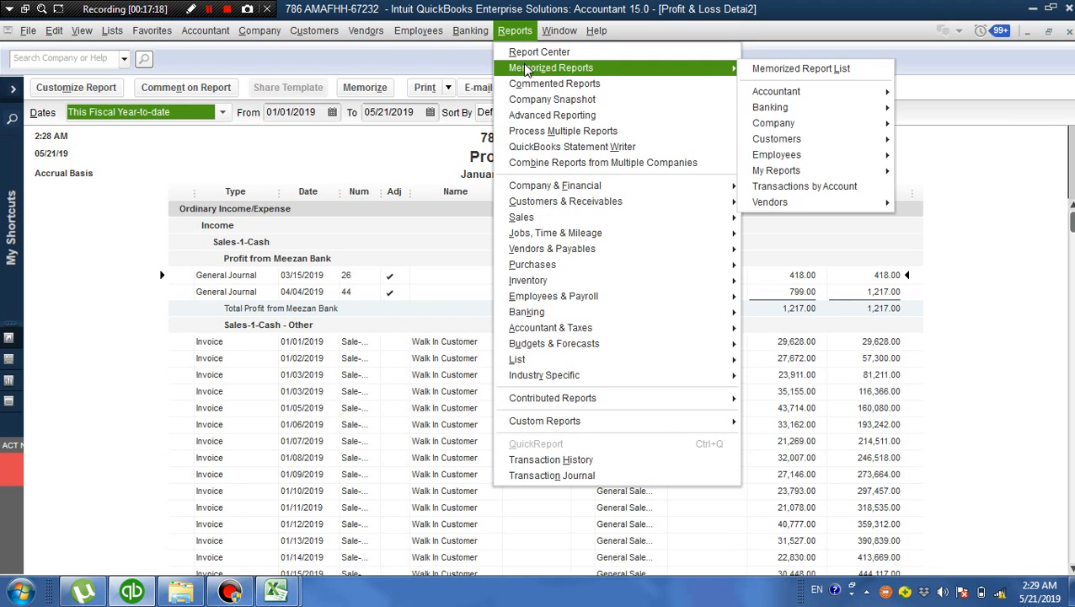
pyautogui.moveTo(771, 94)
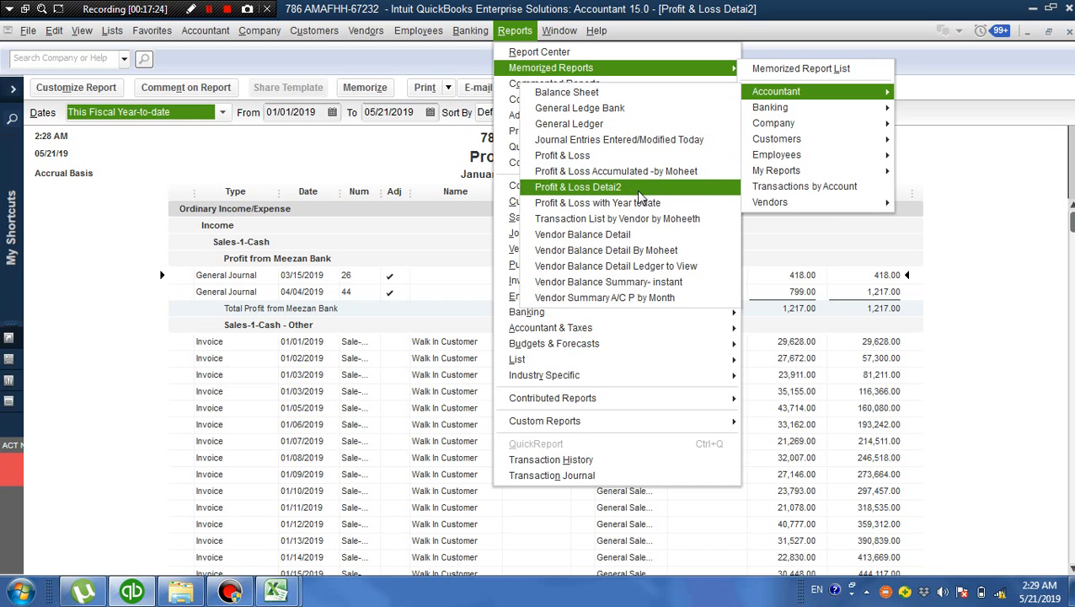
pyautogui.click(1001, 137)
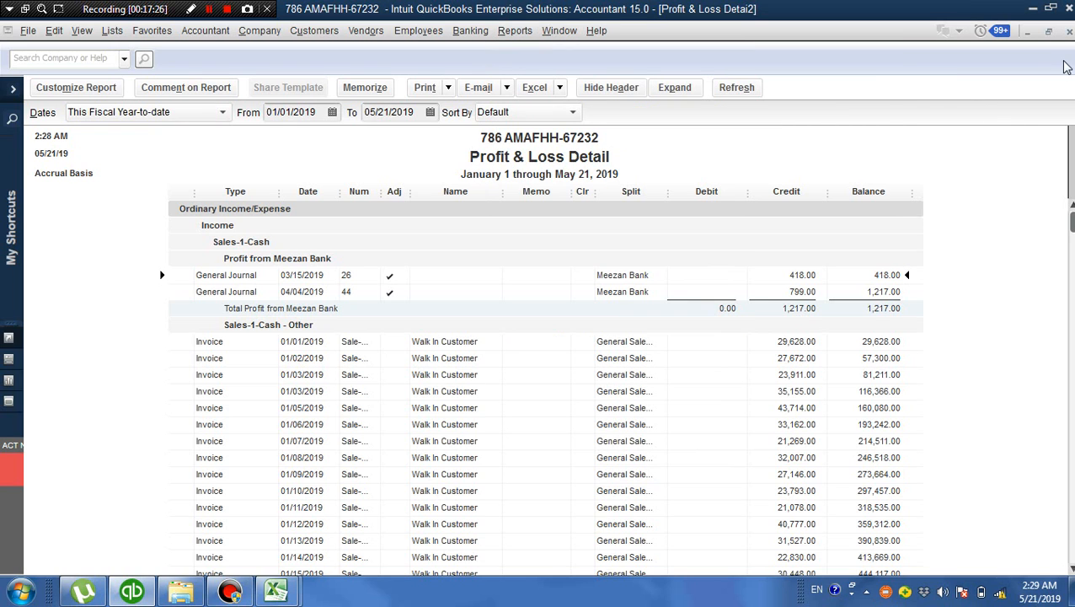
pyautogui.click(1068, 32)
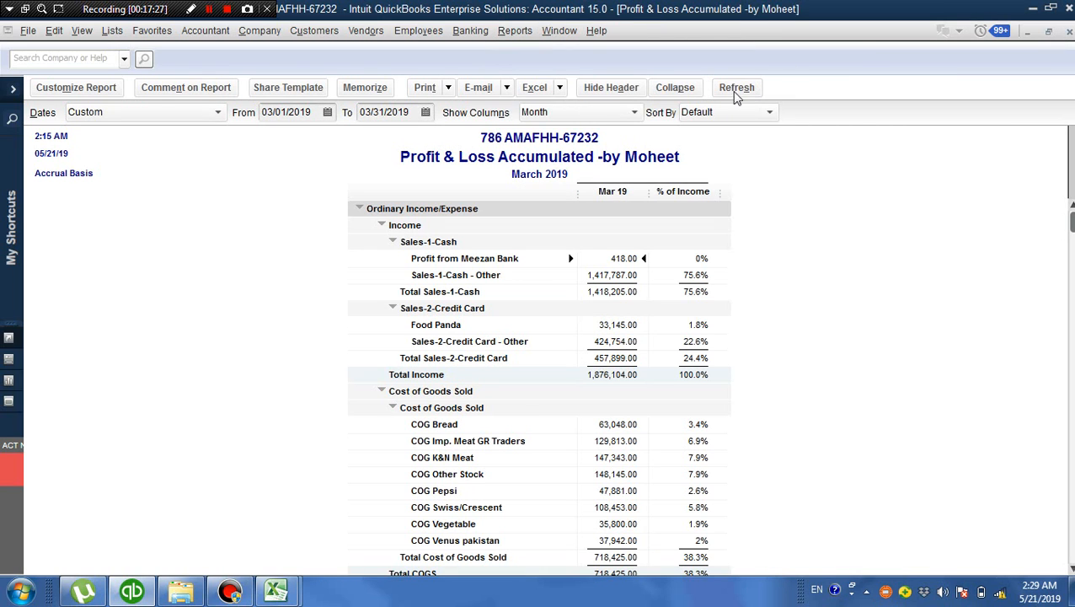
# Open the memorized Profit & Loss Detai2 report from the Accountant group and dismiss the notice about collapsed transactions
pyautogui.click(515, 30)
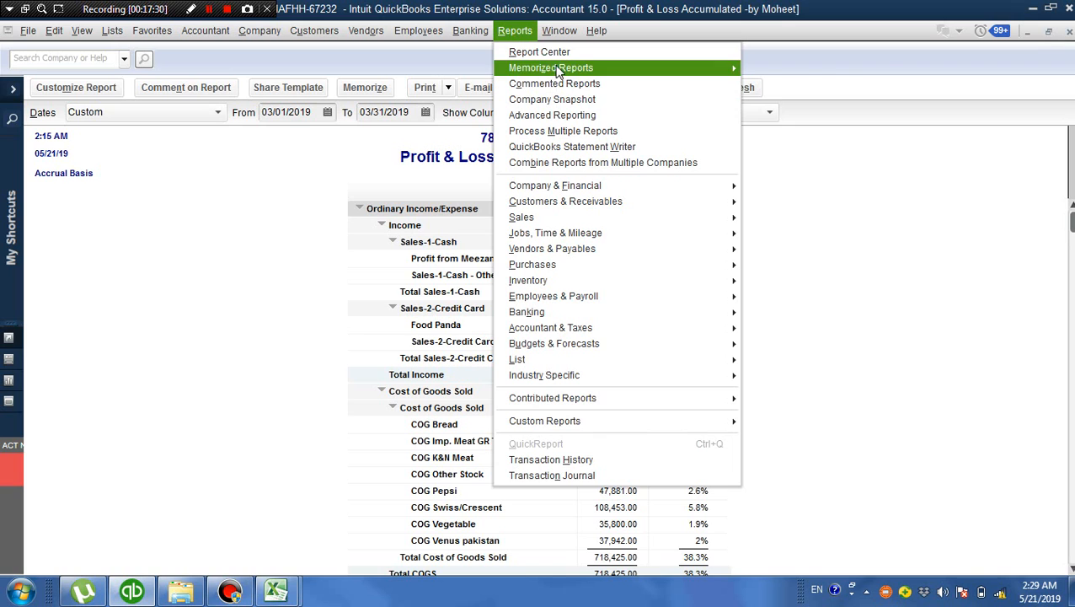
pyautogui.moveTo(828, 100)
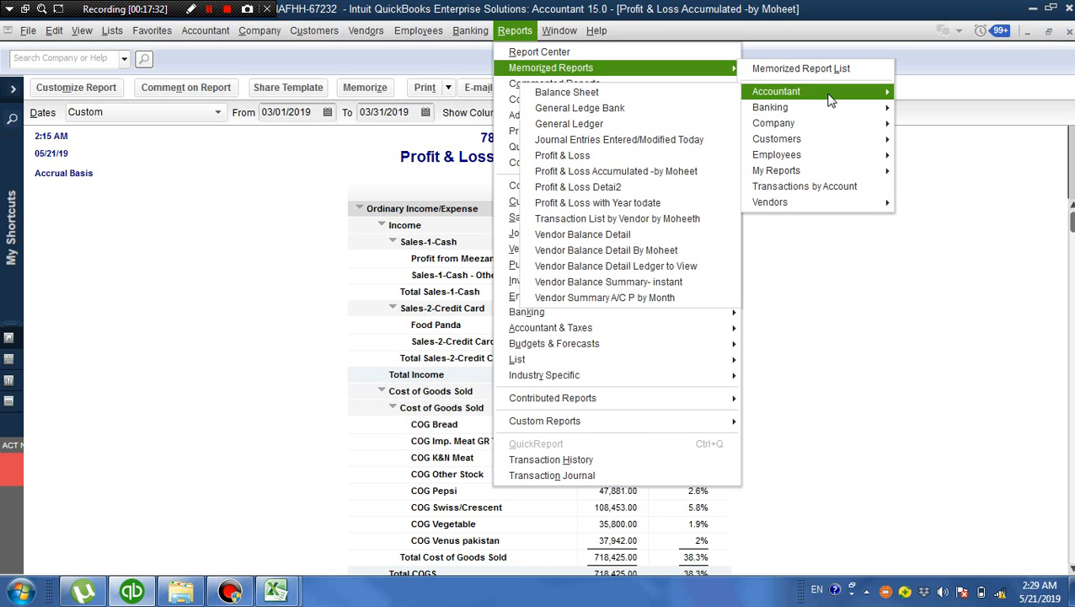
pyautogui.click(680, 192)
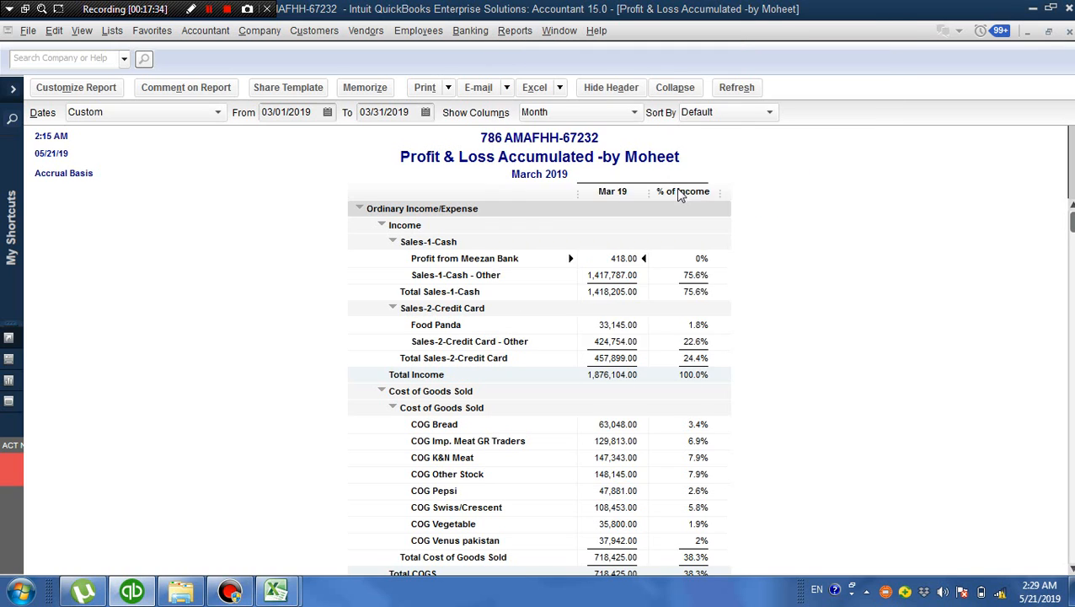
pyautogui.click(556, 319)
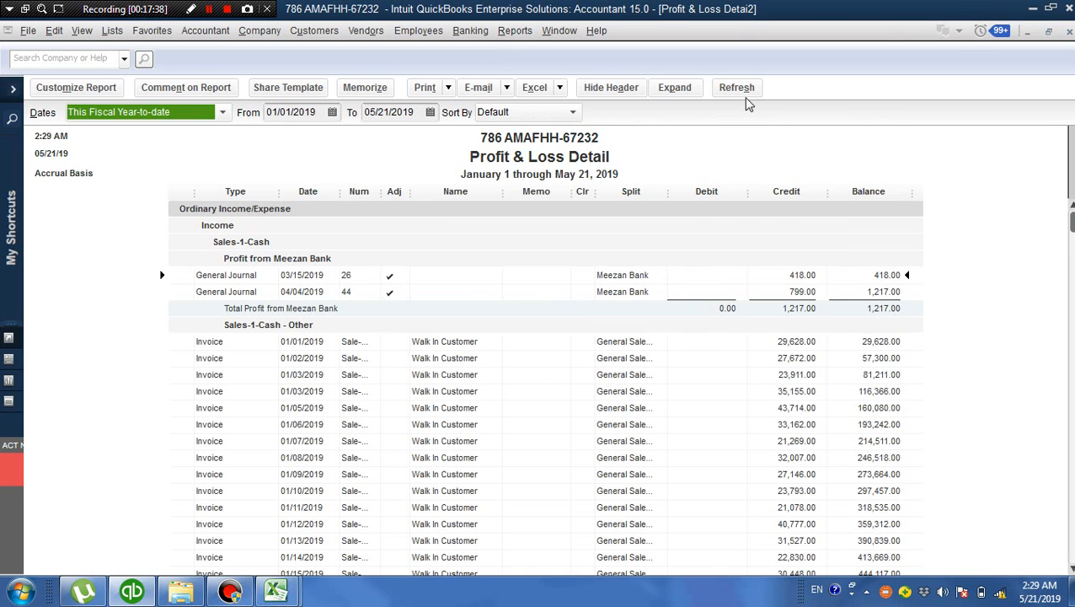
pyautogui.click(211, 13)
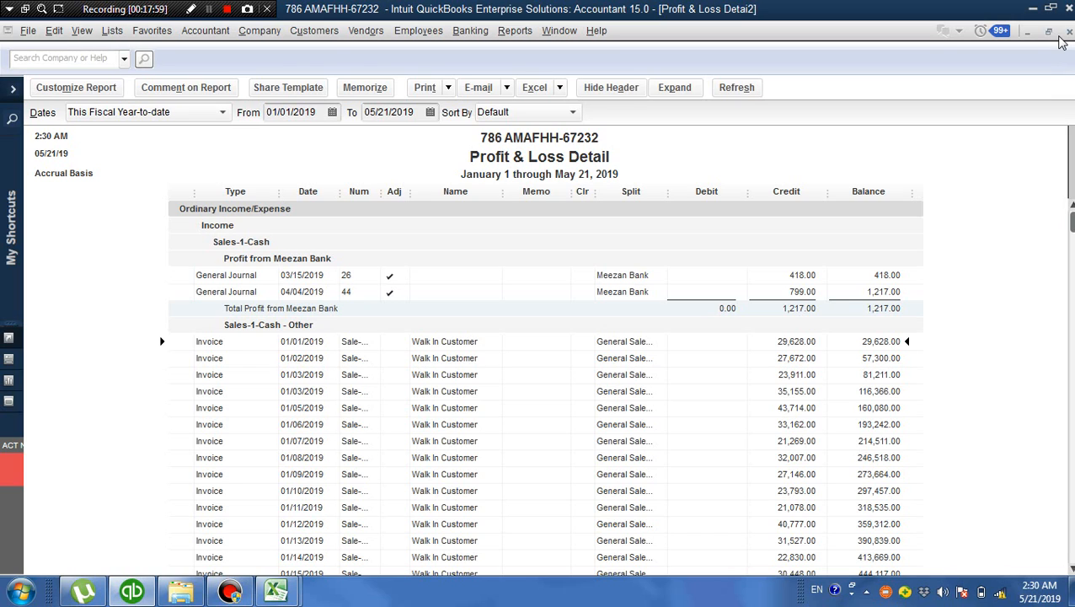
# Try to memorize the Profit & Loss Detai2 report again, cancel without replacing the original, and close the report
pyautogui.click(365, 89)
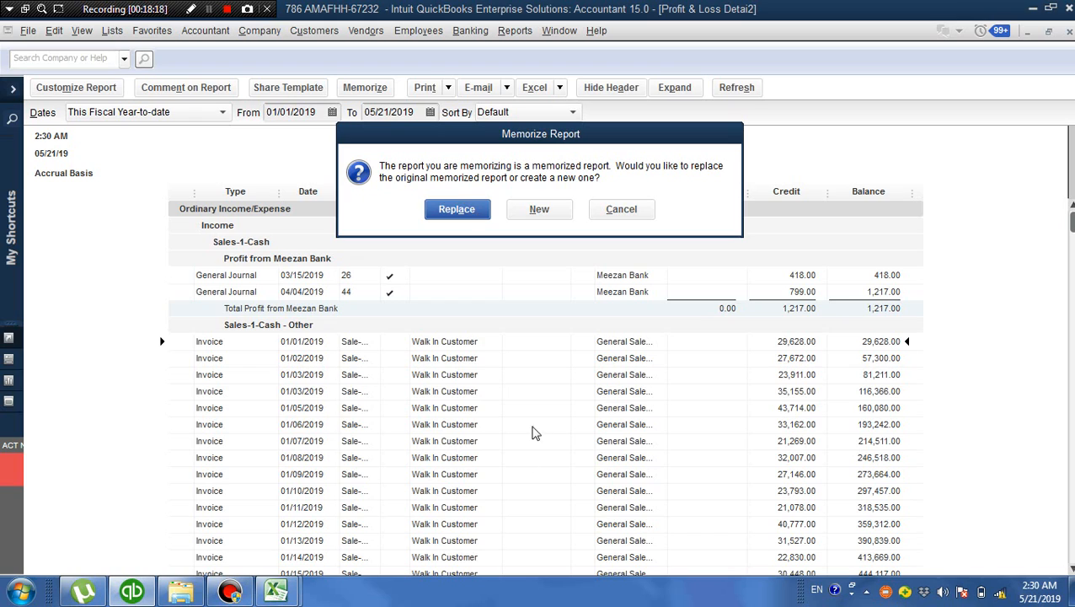
pyautogui.click(621, 210)
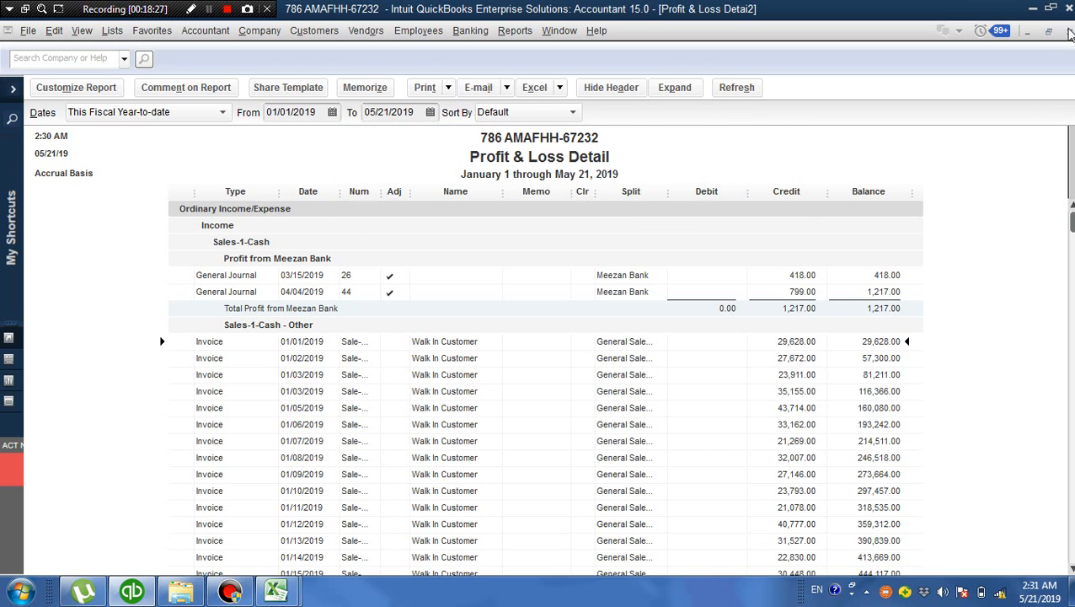
pyautogui.click(1070, 30)
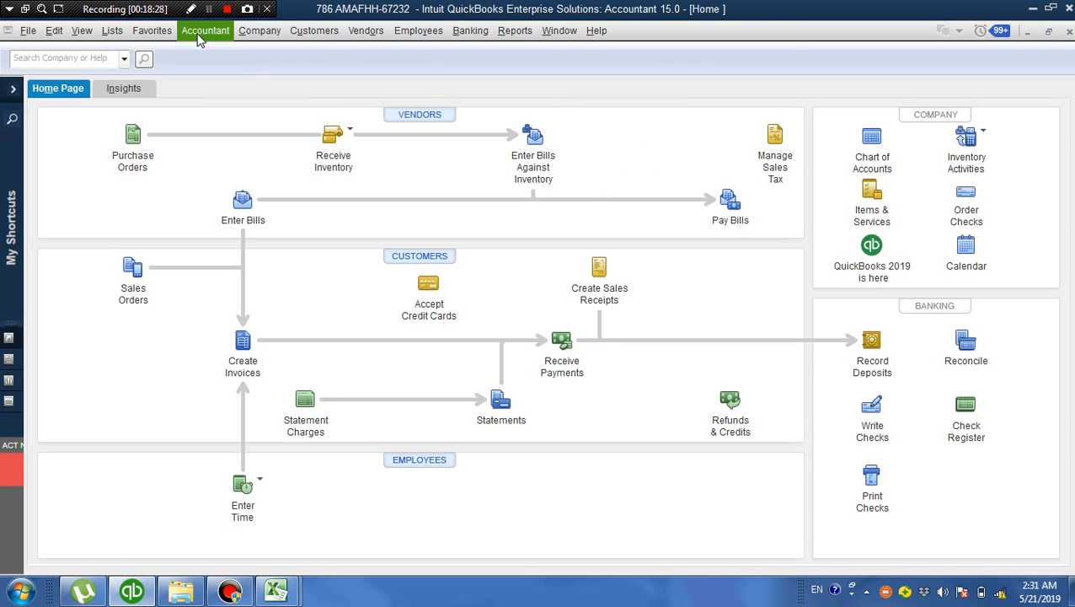
# Open the Memorized Transaction List and examine the actions available for its entries
pyautogui.click(112, 31)
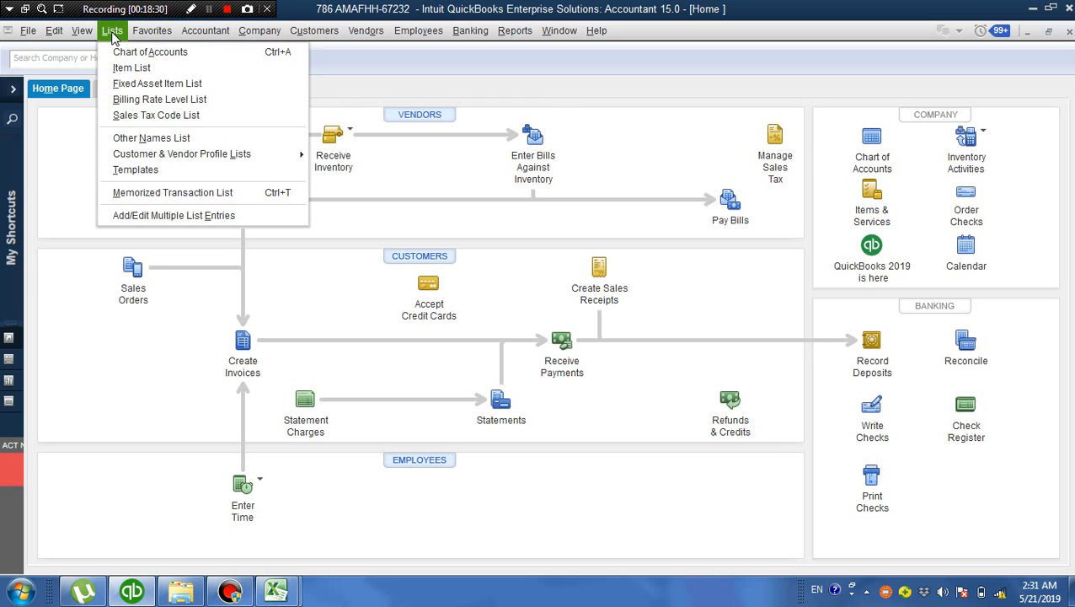
pyautogui.click(166, 193)
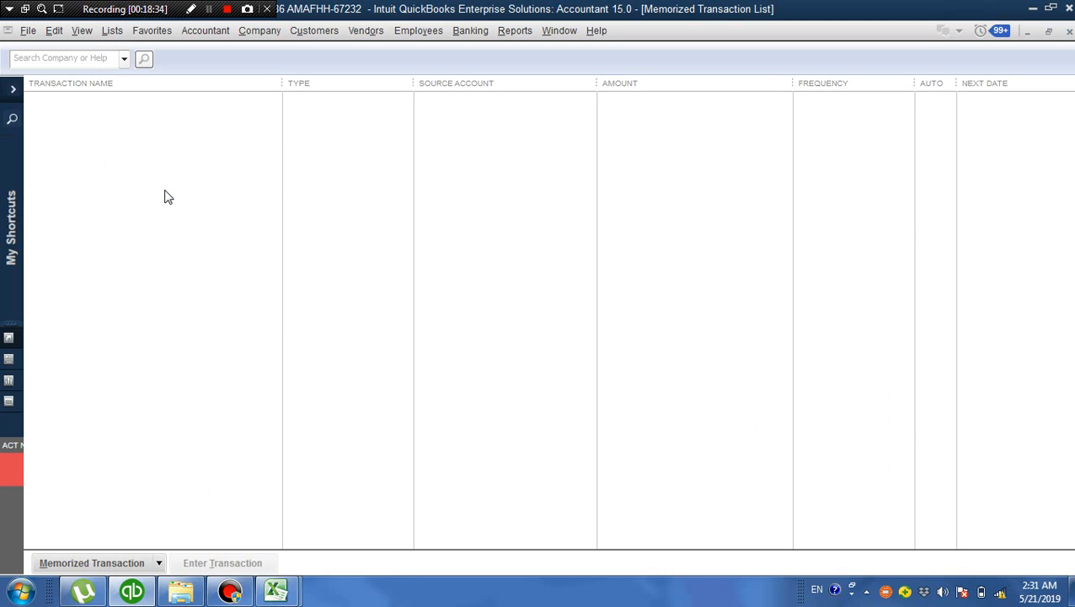
pyautogui.click(123, 58)
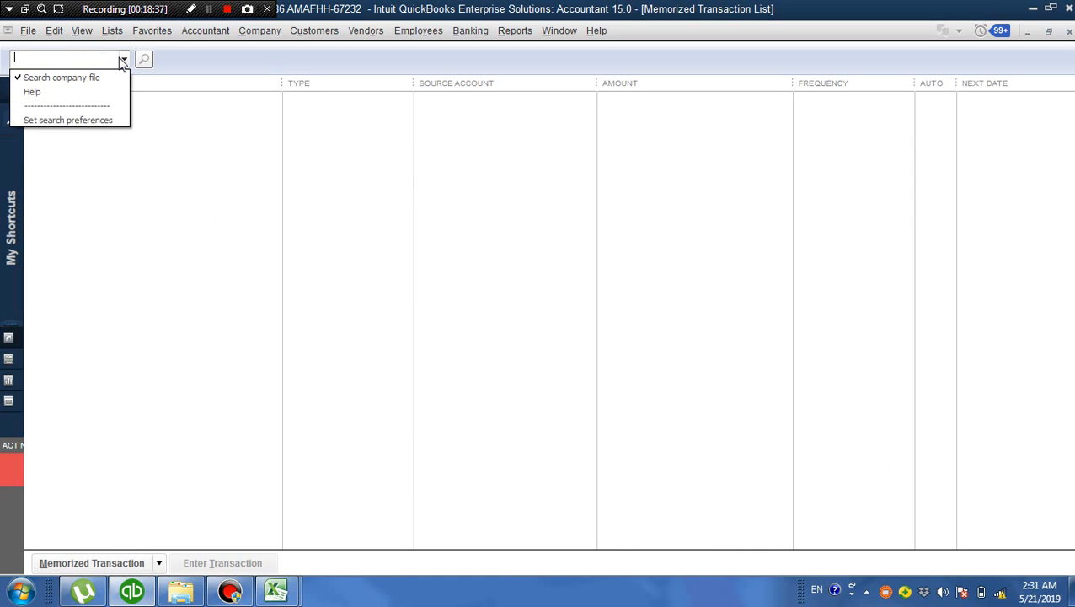
pyautogui.click(233, 385)
pyautogui.click(159, 564)
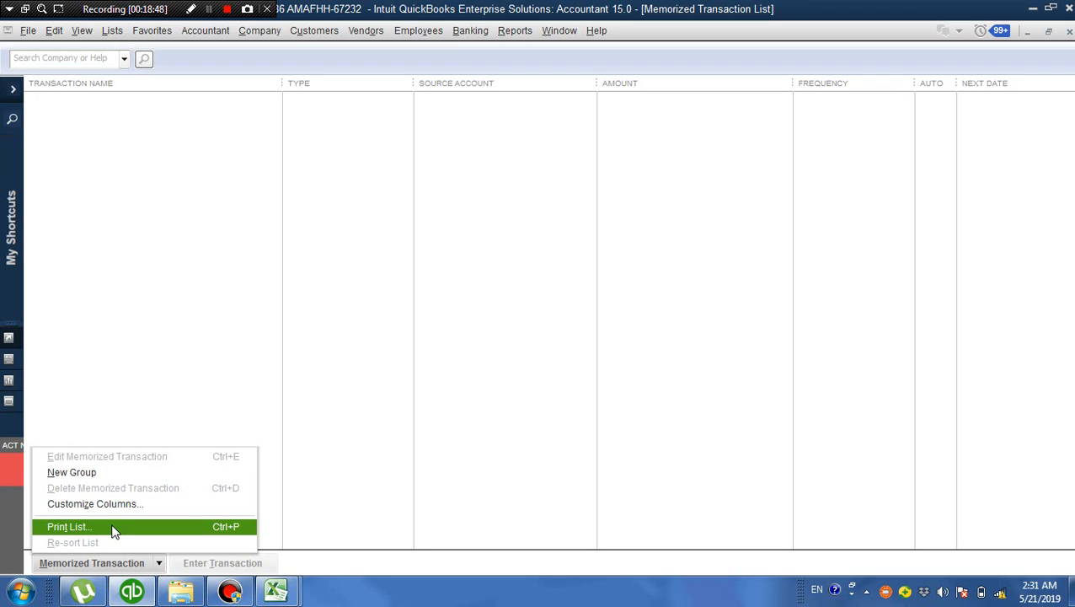
pyautogui.click(182, 329)
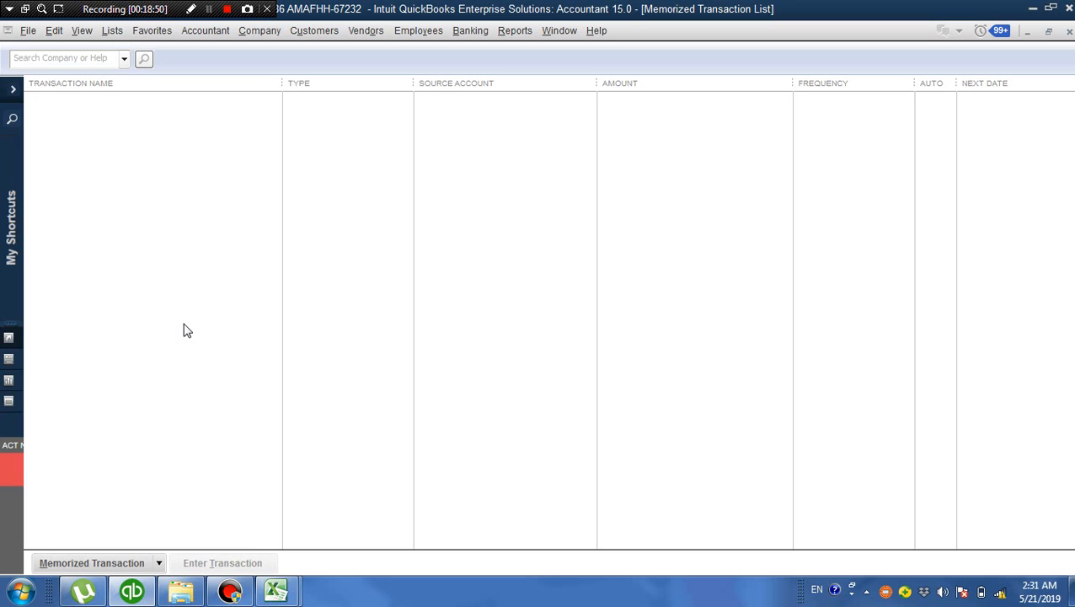
# Start a new invoice for Walk In Customer
pyautogui.click(327, 39)
pyautogui.click(341, 116)
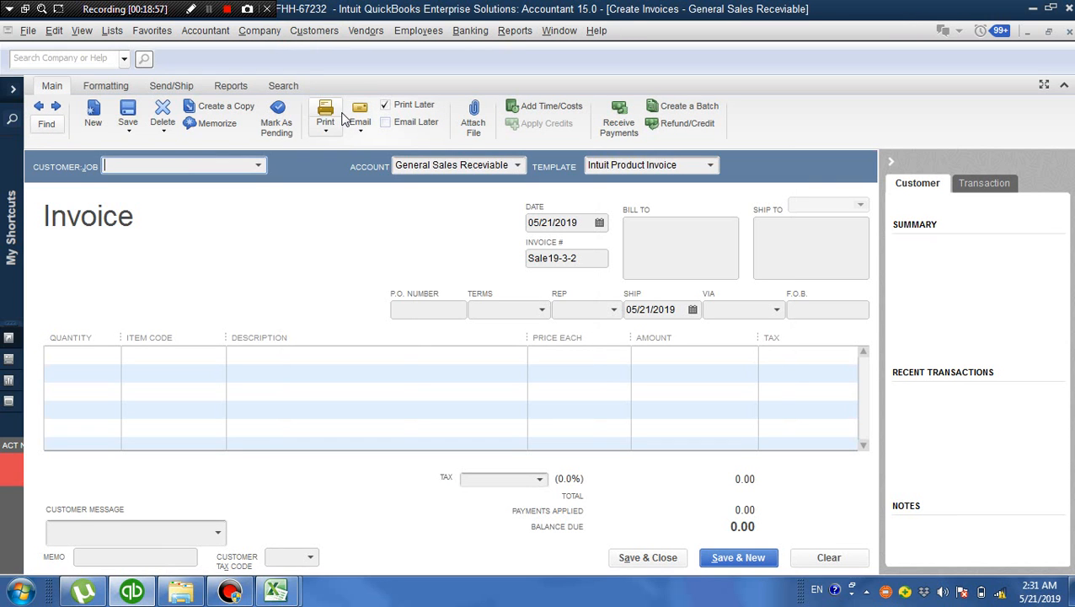
pyautogui.click(260, 167)
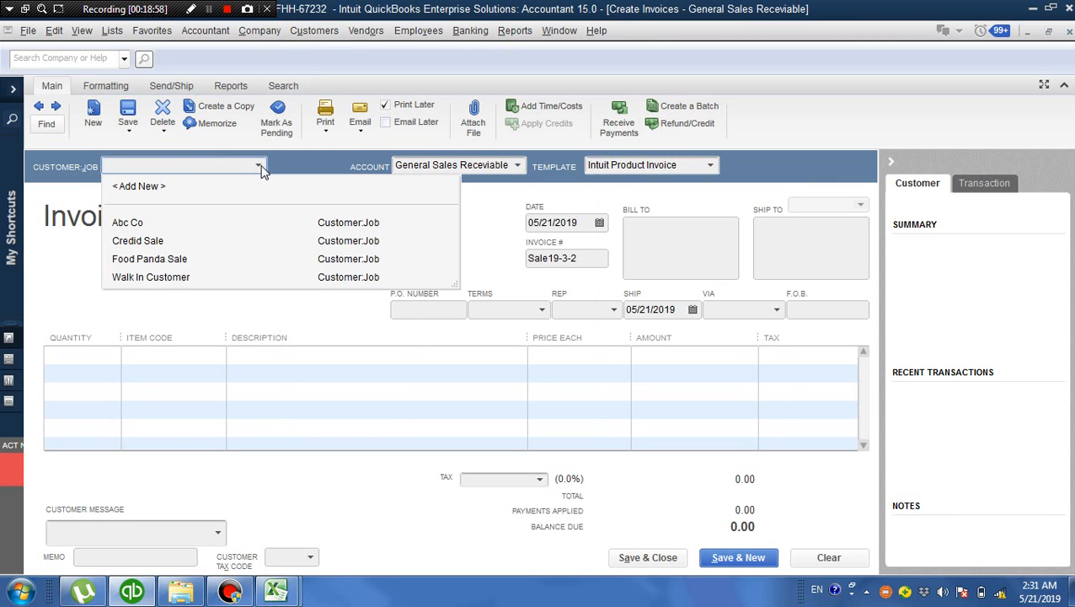
pyautogui.click(167, 280)
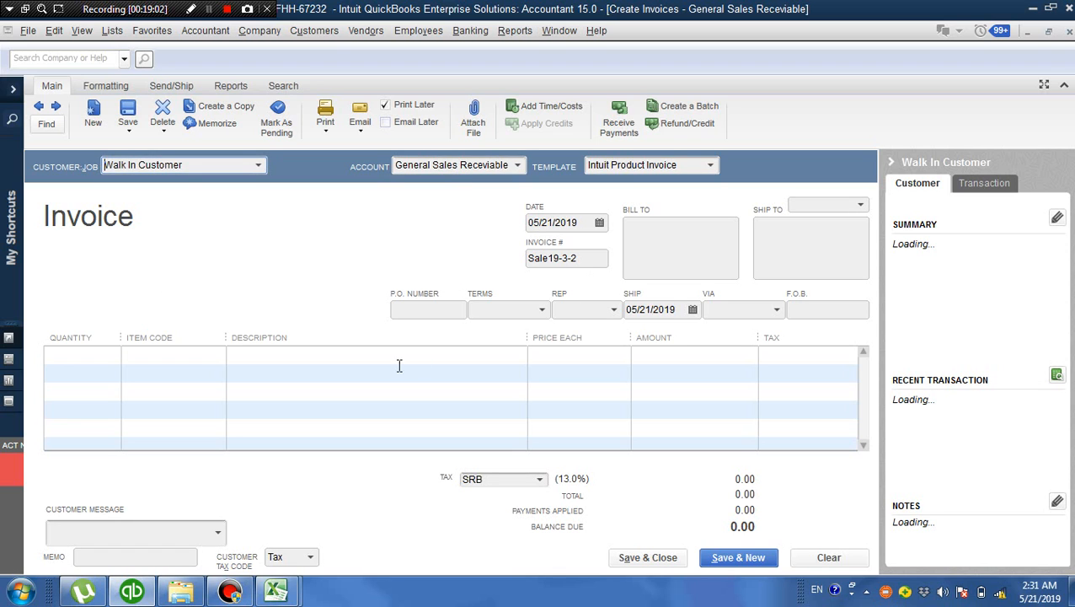
# Add a Credit Sales line with an amount of 50,000 to the invoice, dismissing the sales tax codes notice
pyautogui.click(222, 357)
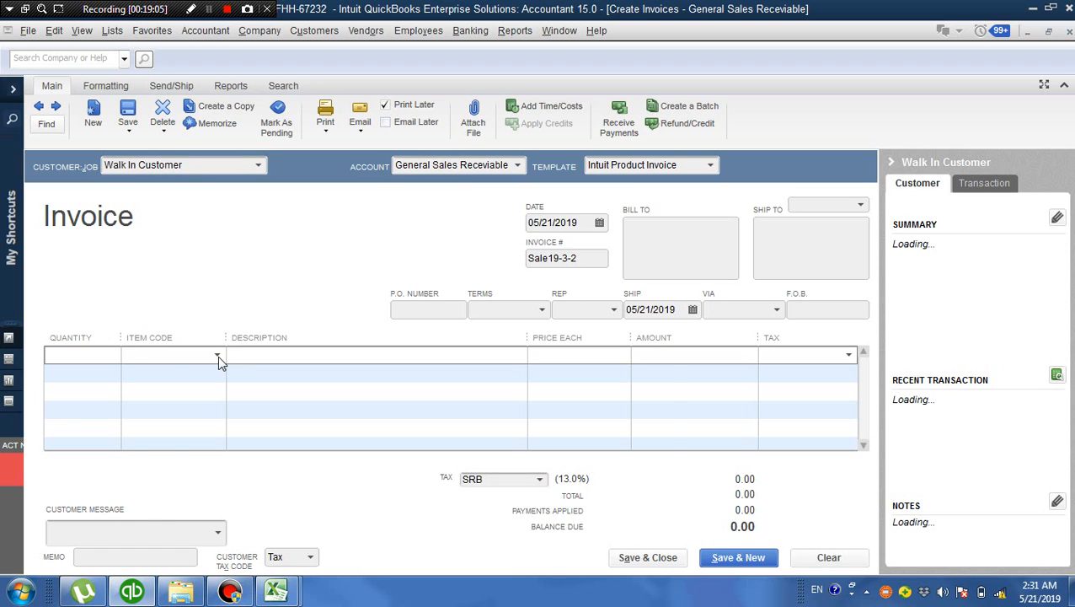
pyautogui.click(217, 356)
pyautogui.click(180, 487)
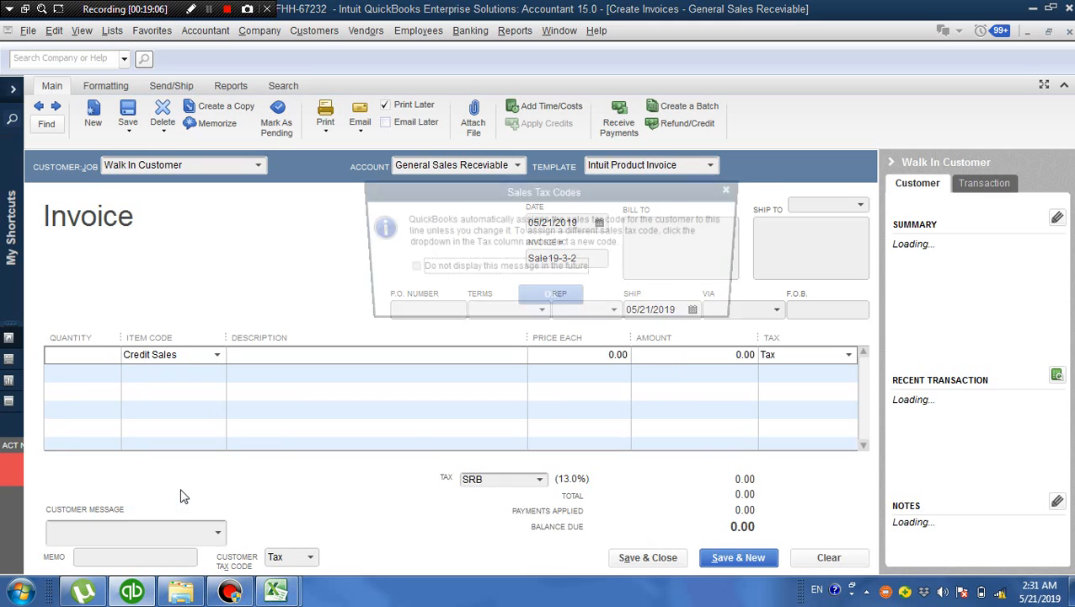
pyautogui.click(552, 302)
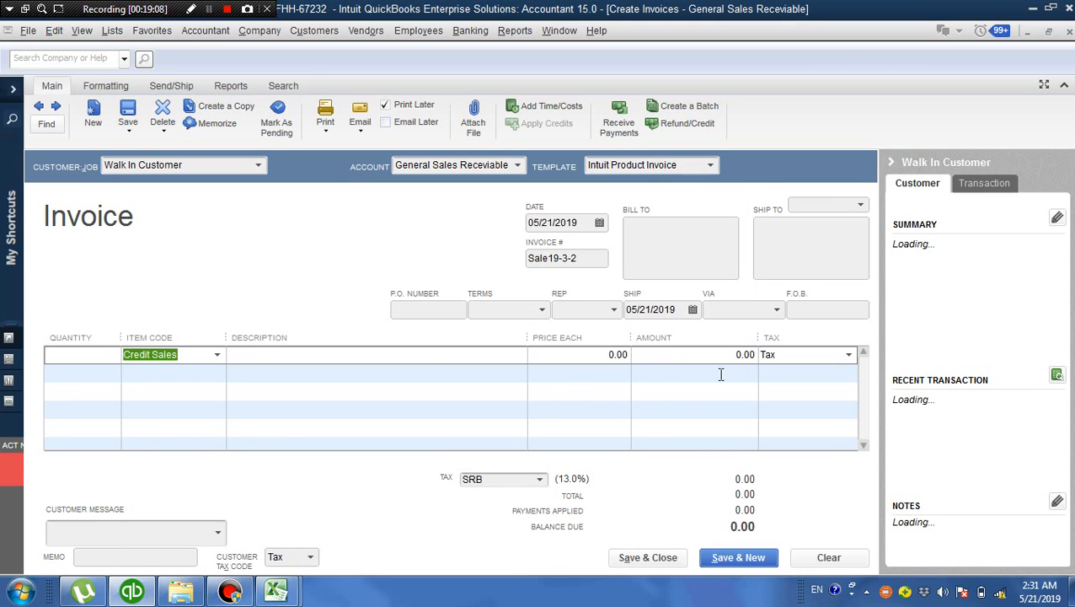
pyautogui.click(732, 354)
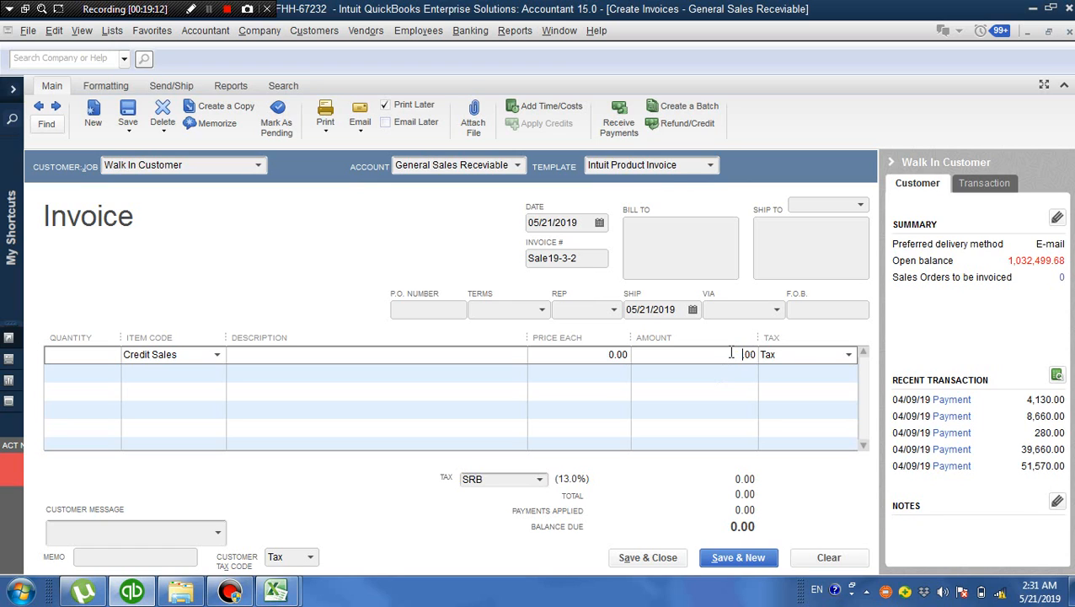
pyautogui.write('50000')
pyautogui.click(730, 383)
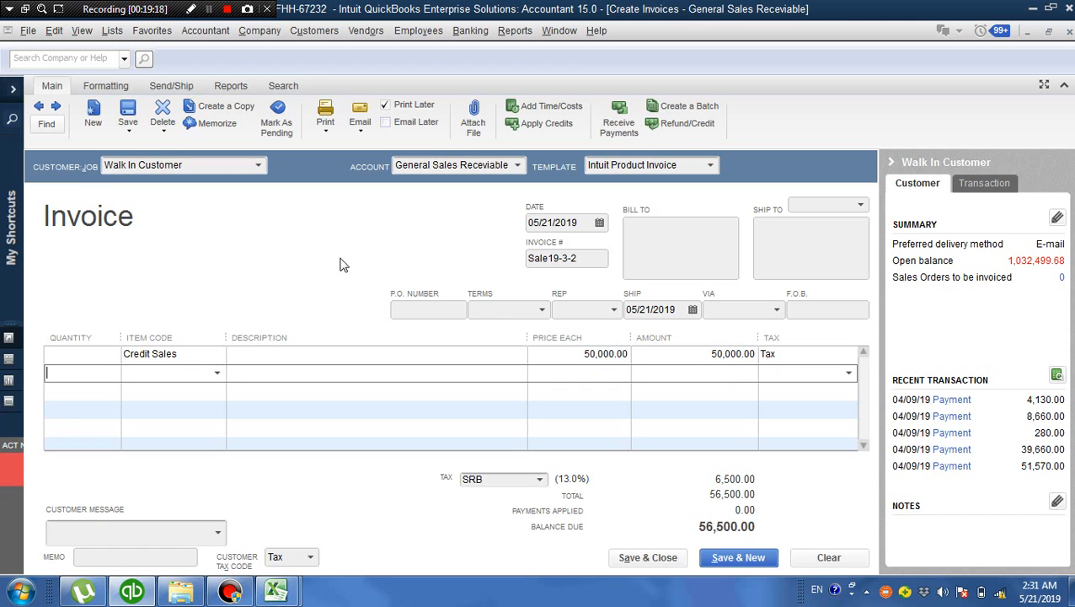
# Start memorizing the invoice under the name Walk In Customer-2
pyautogui.click(221, 123)
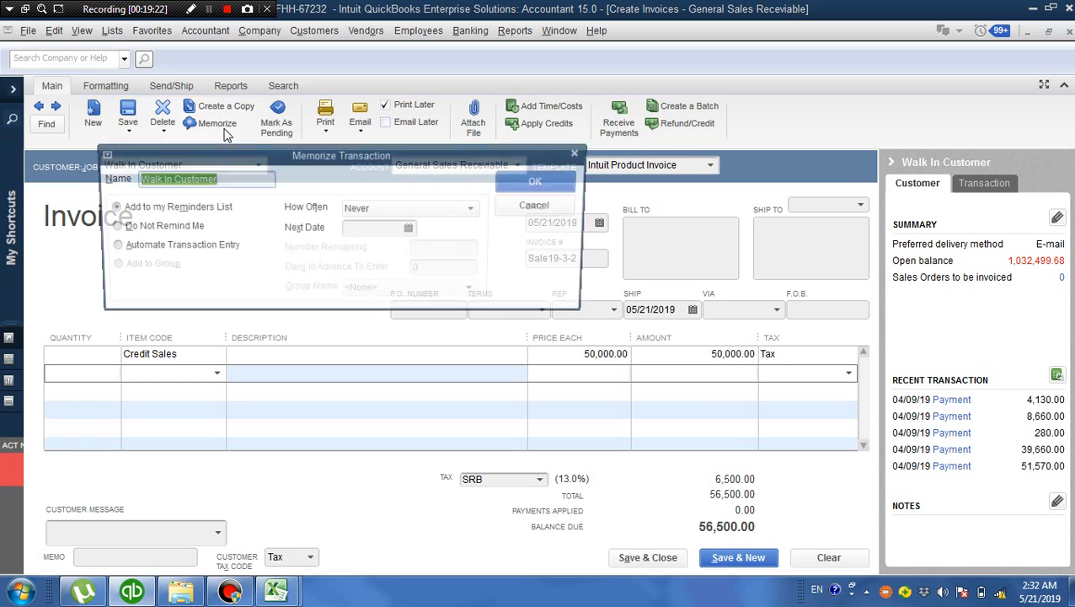
pyautogui.click(244, 177)
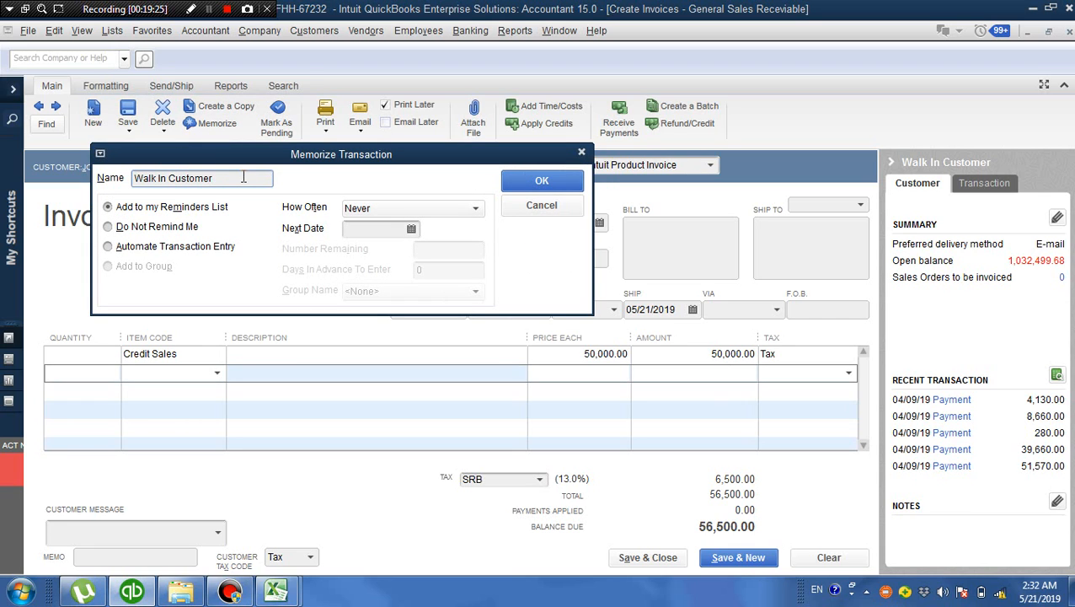
pyautogui.write('-2')
# Try automating the transaction entry with 10 remaining, 2 days in advance to enter, and 05/21/2019 as the next date
pyautogui.click(109, 246)
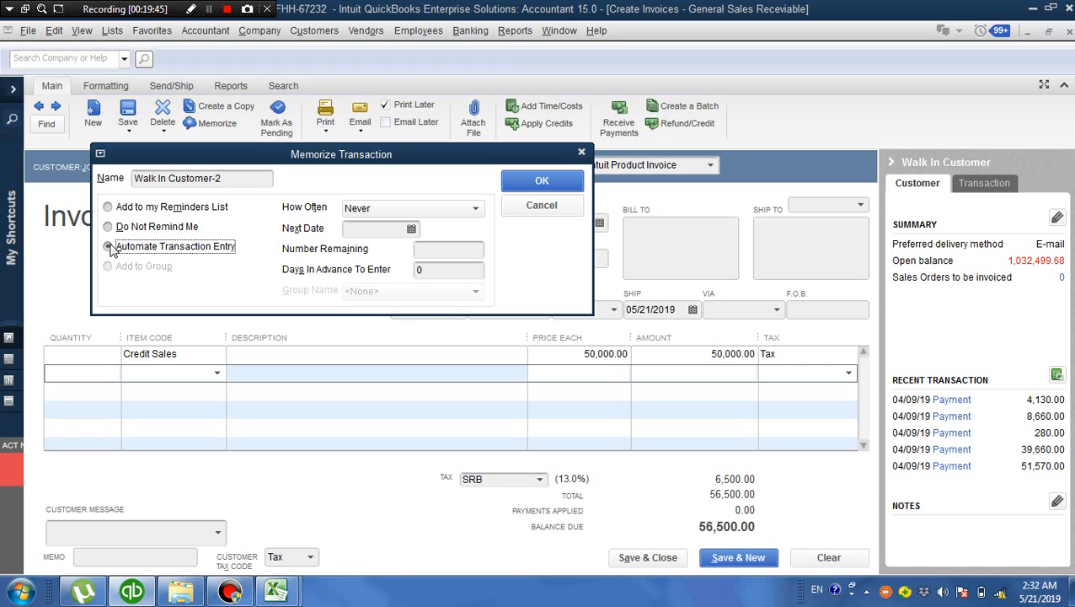
pyautogui.click(442, 270)
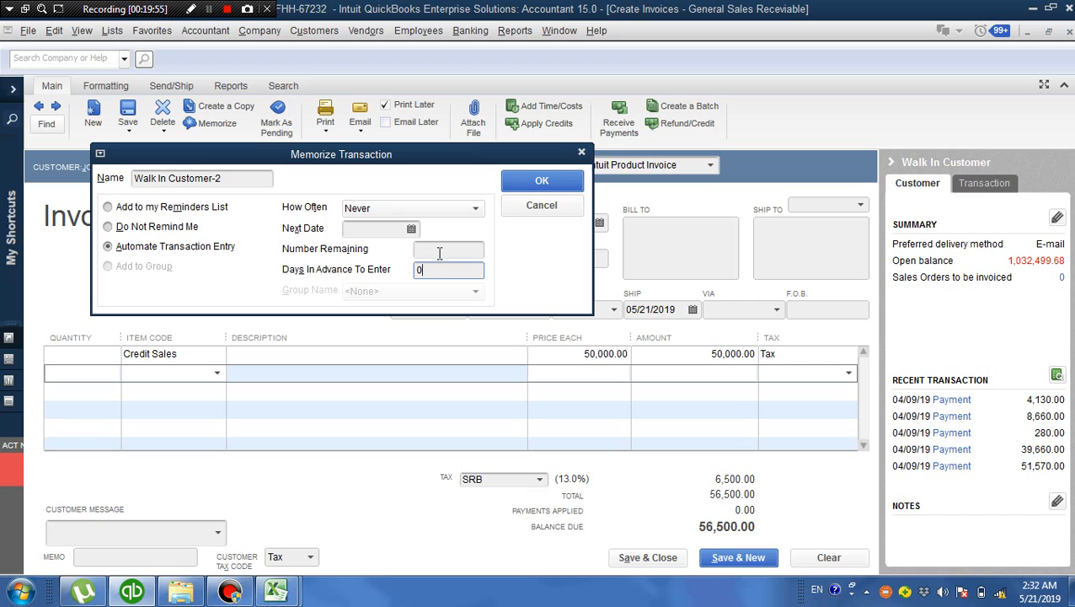
pyautogui.click(437, 251)
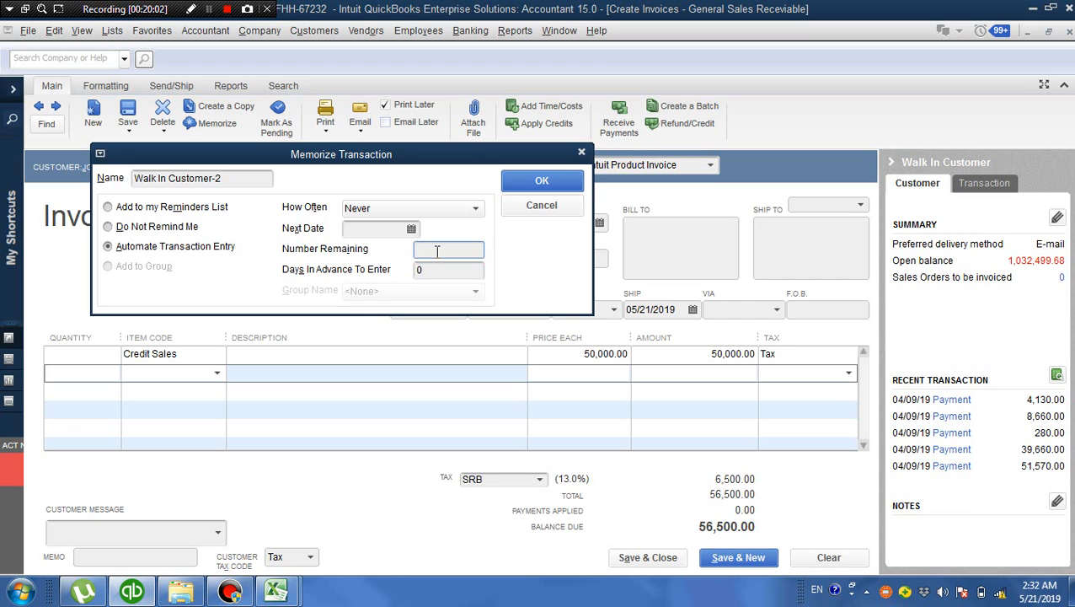
pyautogui.write('10')
pyautogui.click(438, 268)
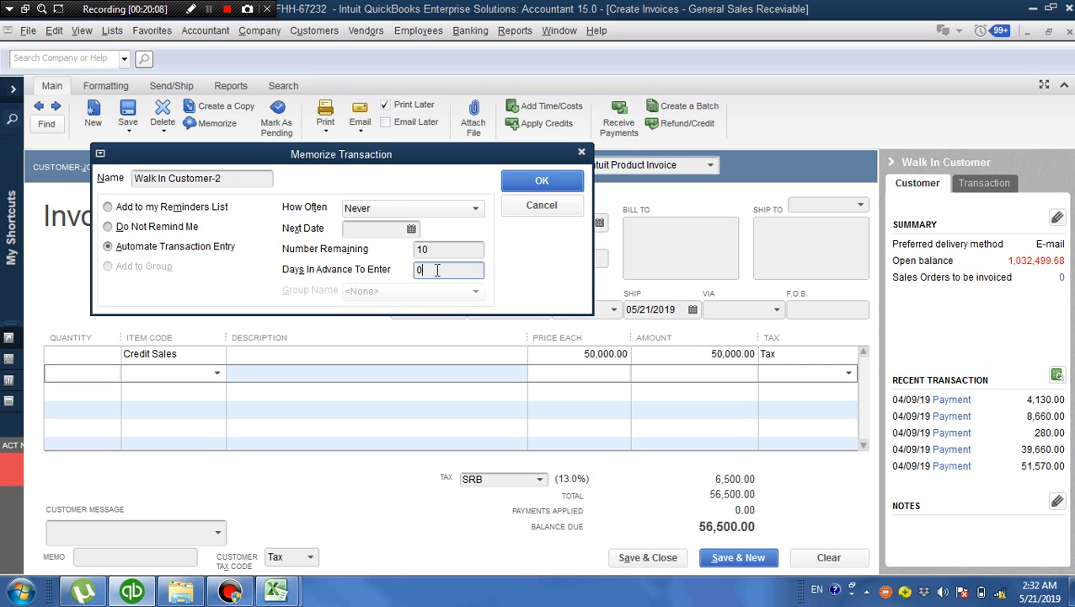
pyautogui.write('2')
pyautogui.click(441, 246)
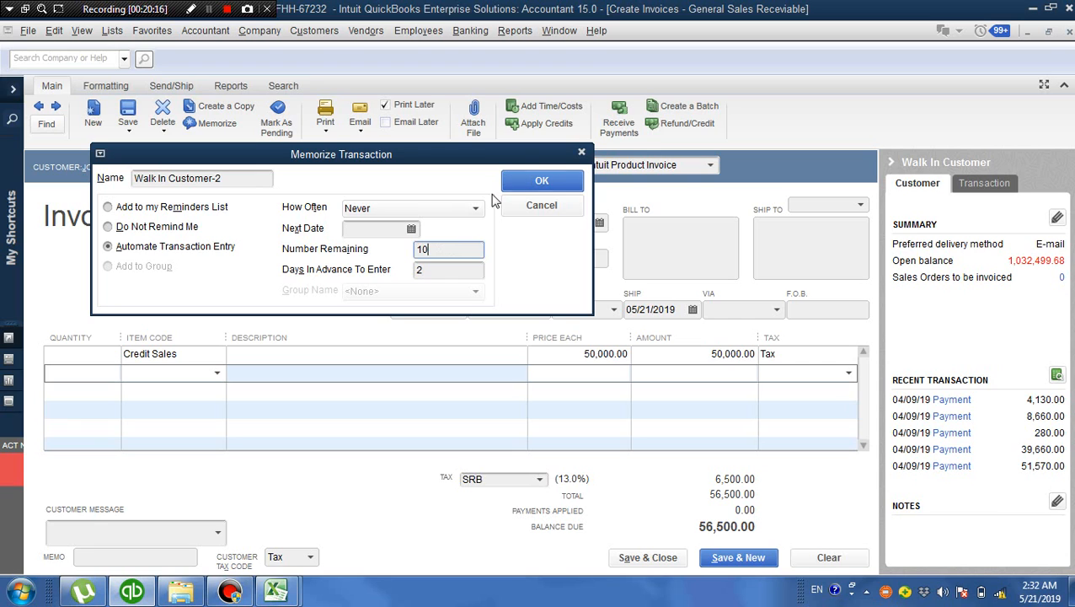
pyautogui.click(411, 230)
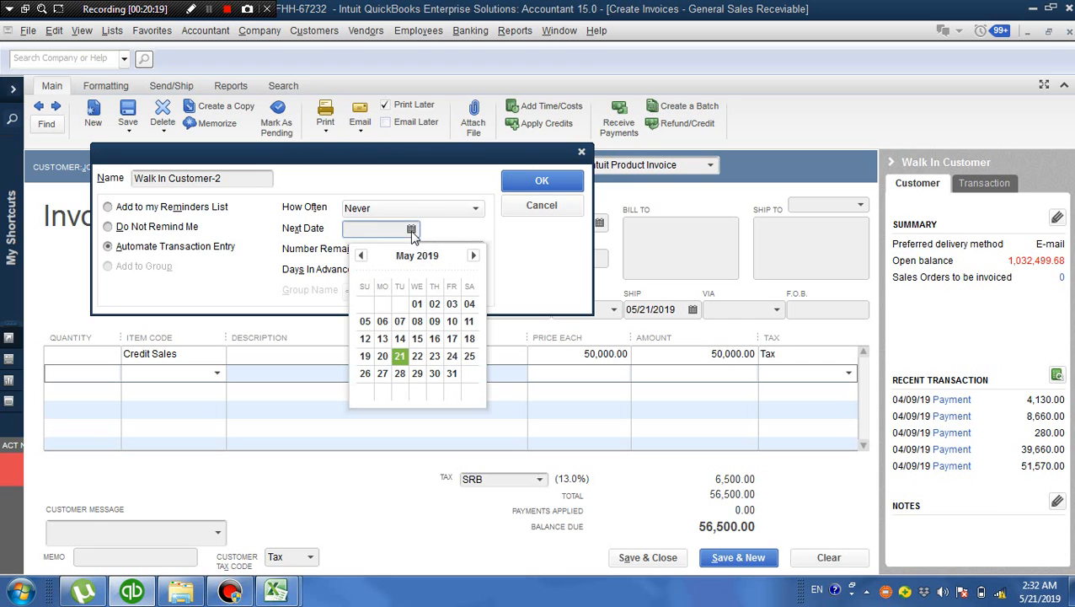
pyautogui.click(399, 355)
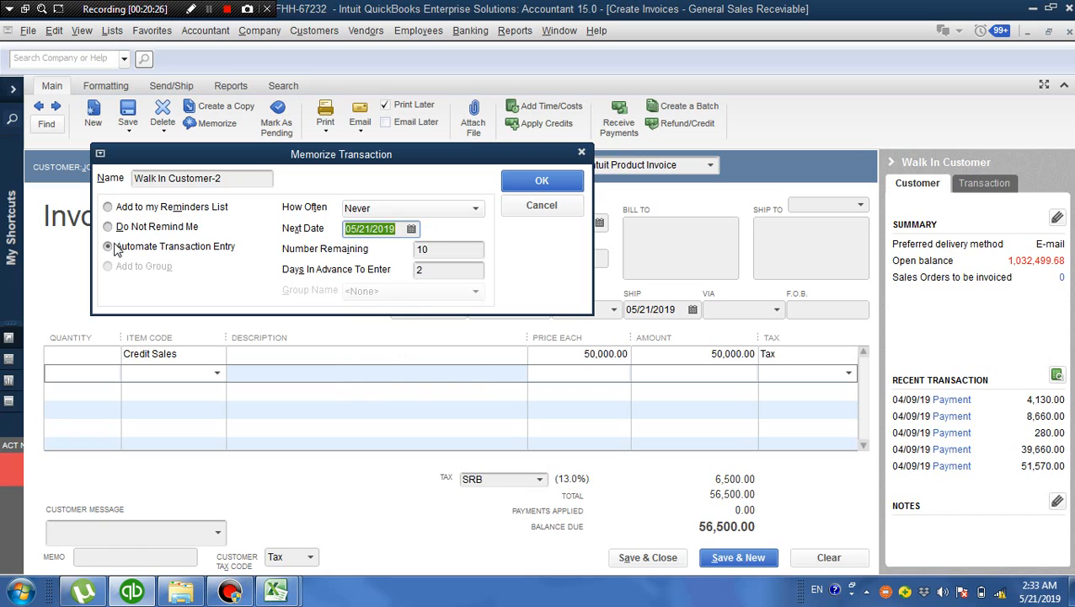
# Assign the memorized transaction to the reminders list and save it
pyautogui.click(108, 207)
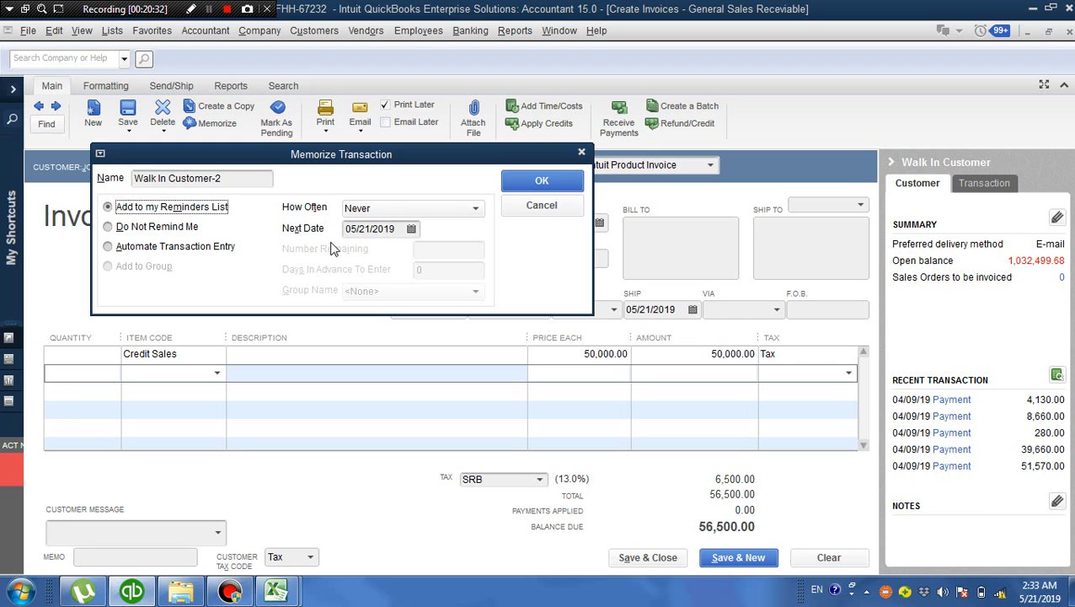
pyautogui.click(539, 182)
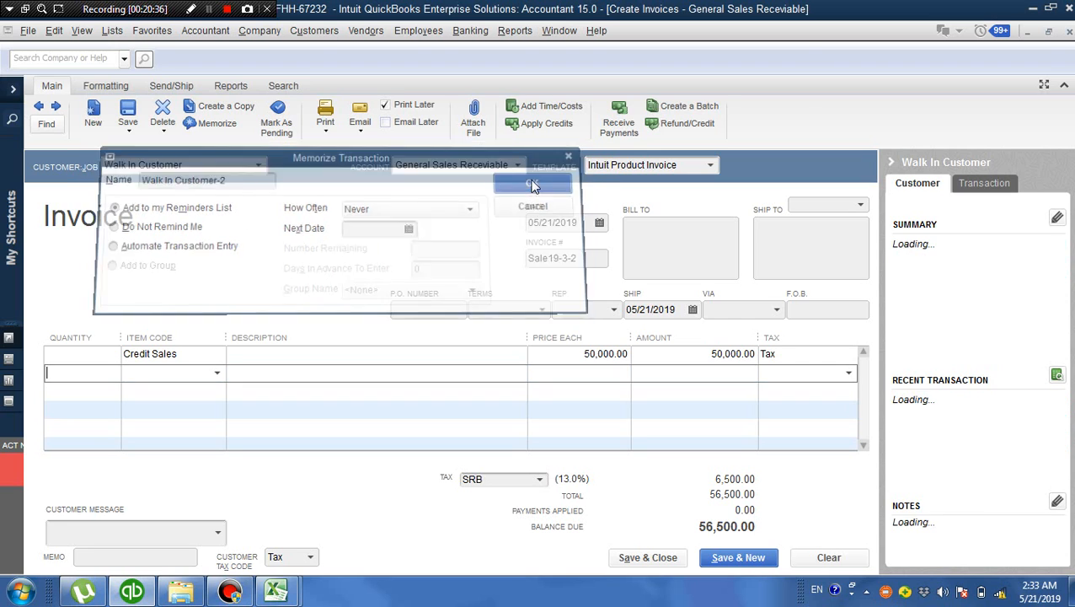
# Close the invoice without recording it, and open the memorized transaction Walk In Customer-2 from the Memorized Transaction List
pyautogui.click(1069, 31)
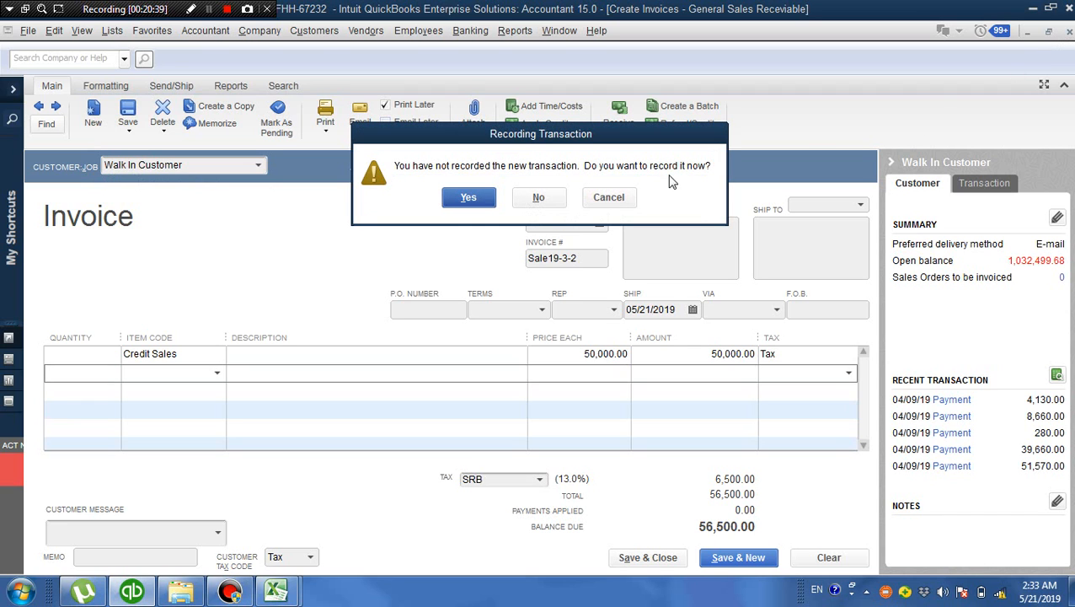
pyautogui.click(546, 201)
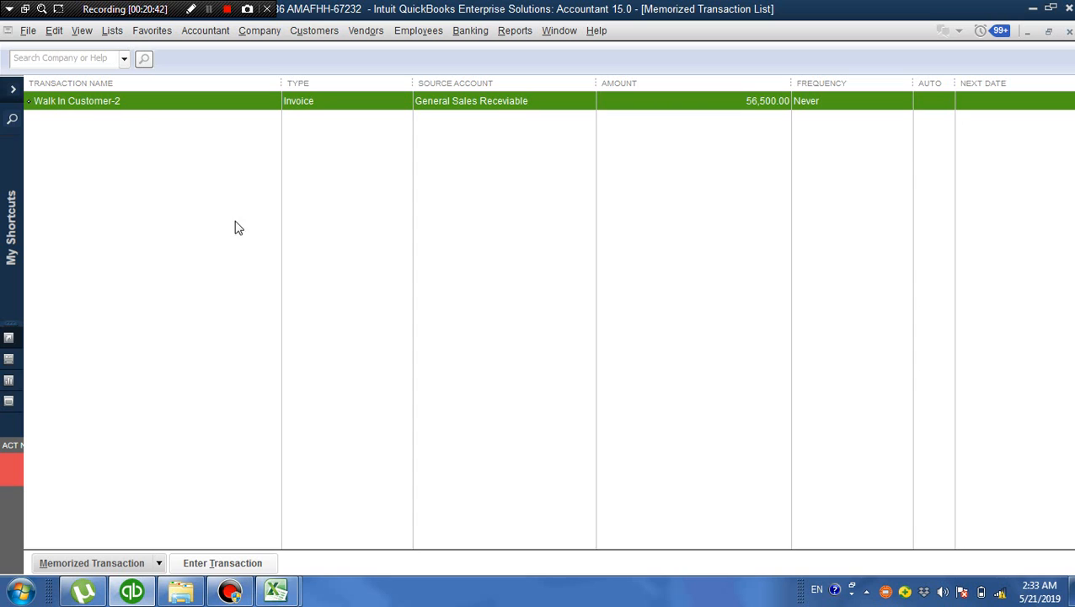
pyautogui.doubleClick(144, 105)
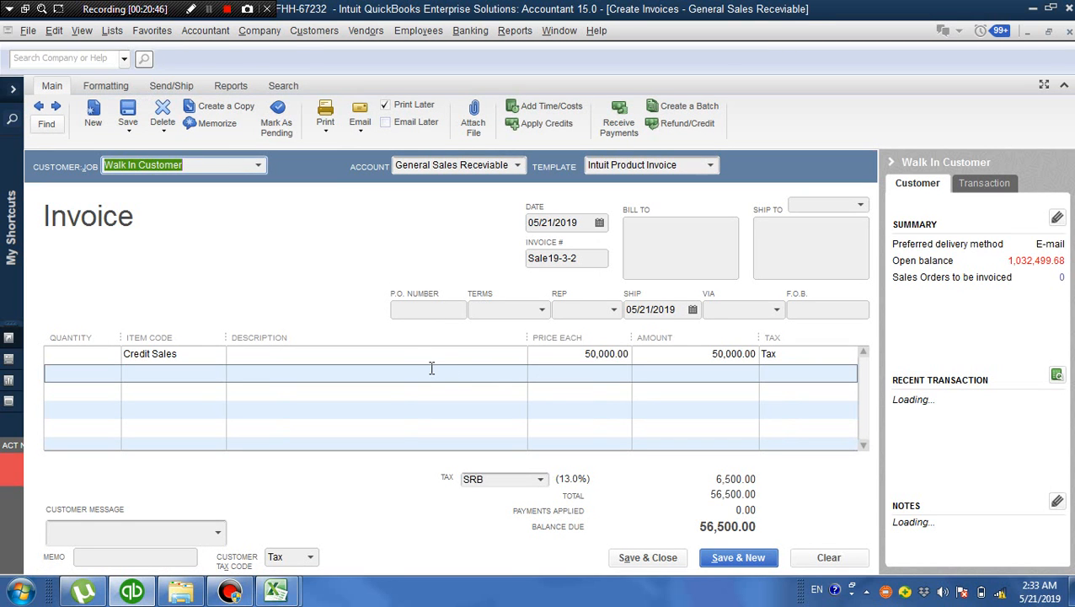
# Check the amount, price and invoice number fields of the memorized invoice, and close it unrecorded along with the Memorized Transaction List
pyautogui.click(681, 357)
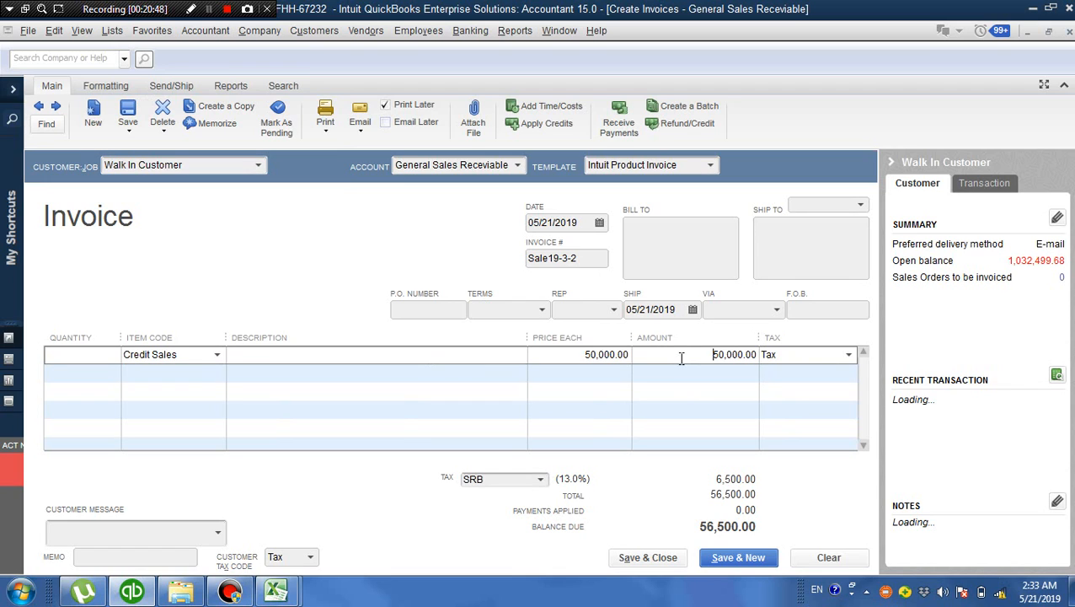
pyautogui.click(598, 355)
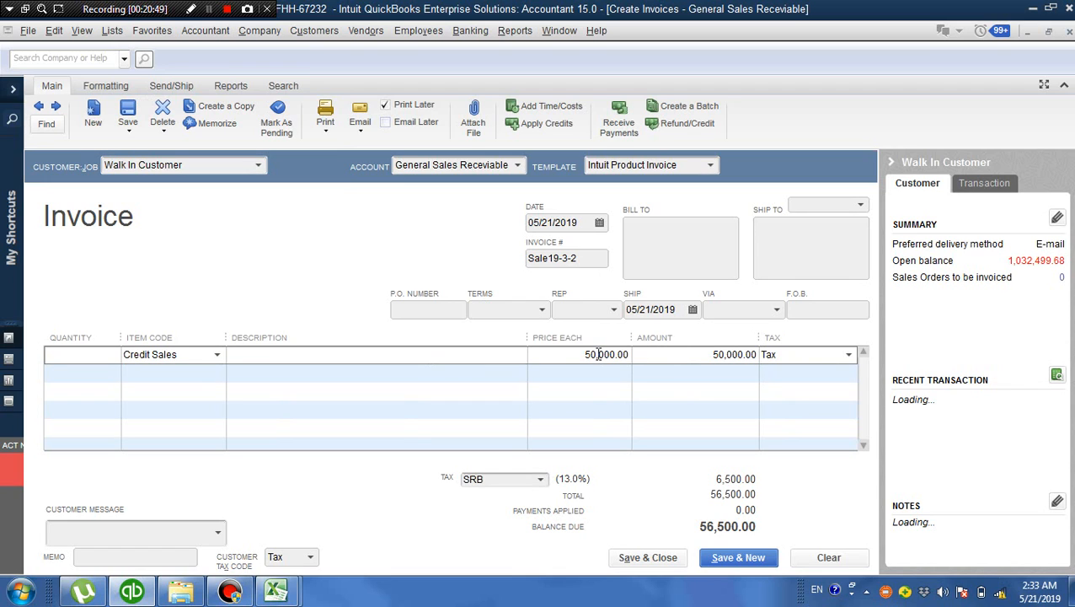
pyautogui.click(587, 258)
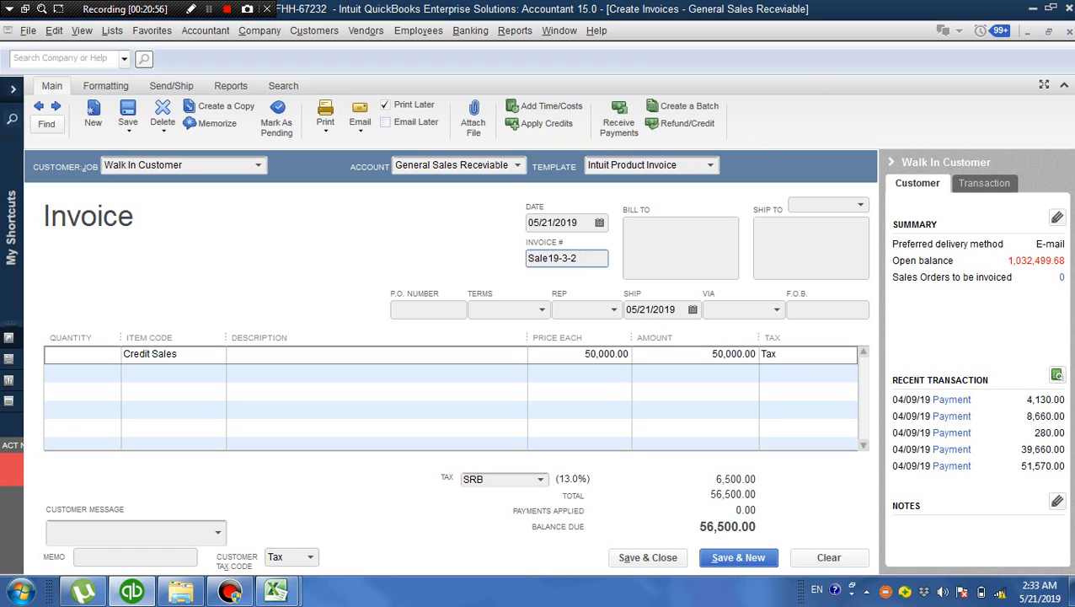
pyautogui.click(1071, 31)
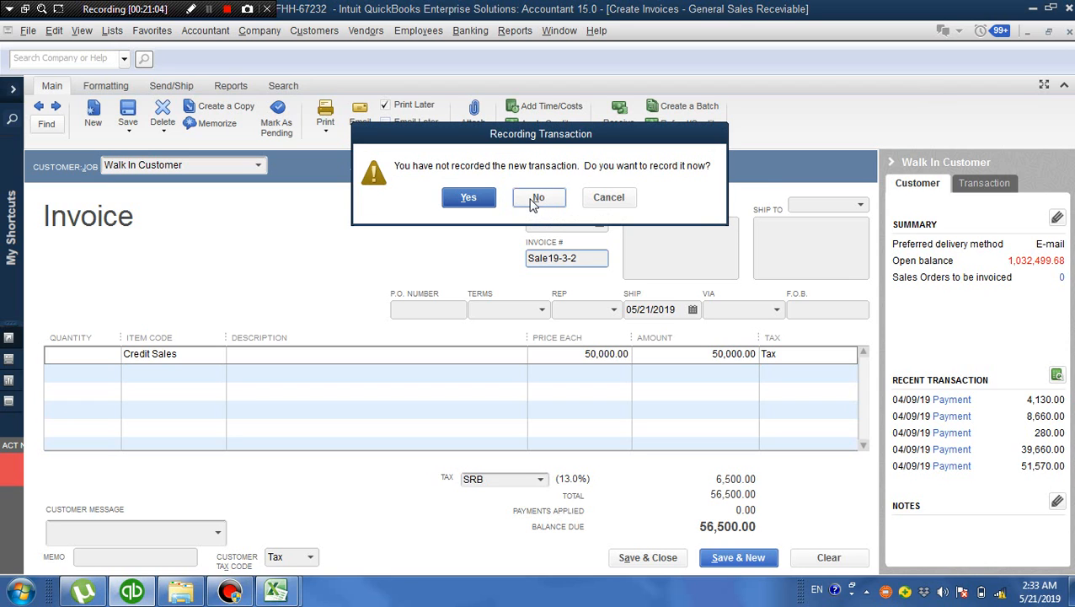
pyautogui.click(533, 201)
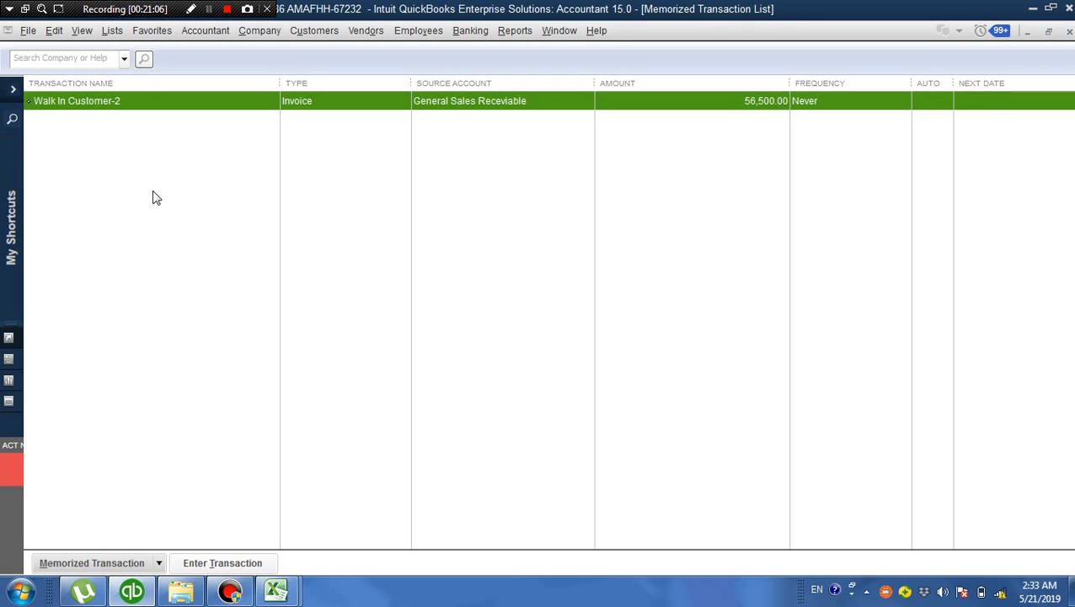
pyautogui.click(1070, 31)
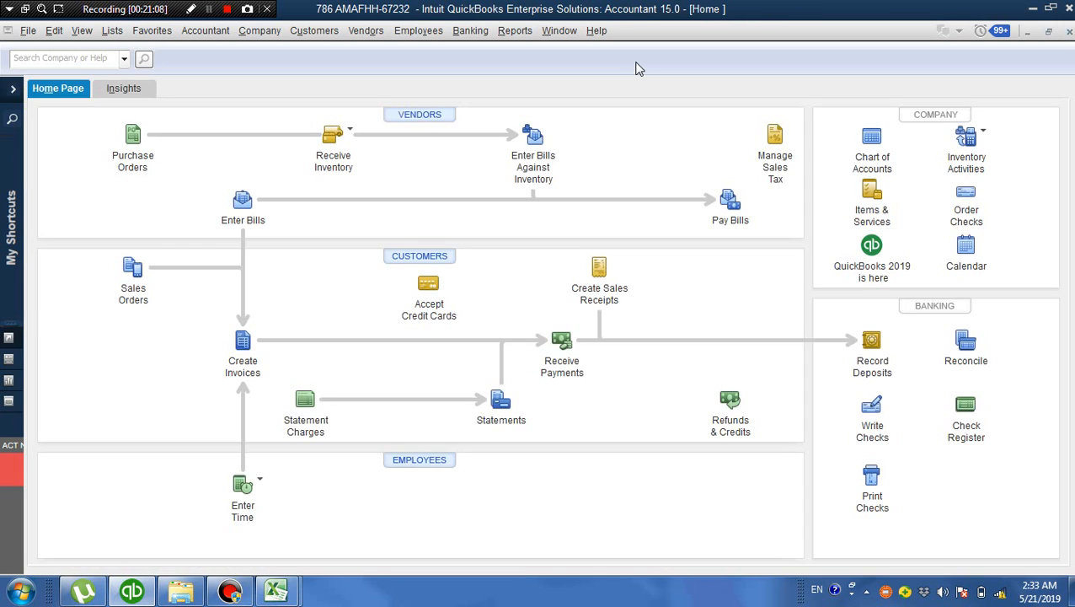
# Start a new customer invoice, go back to the previous Walk In Customer invoice for Cash Sales, and create a duplicate of it
pyautogui.click(329, 36)
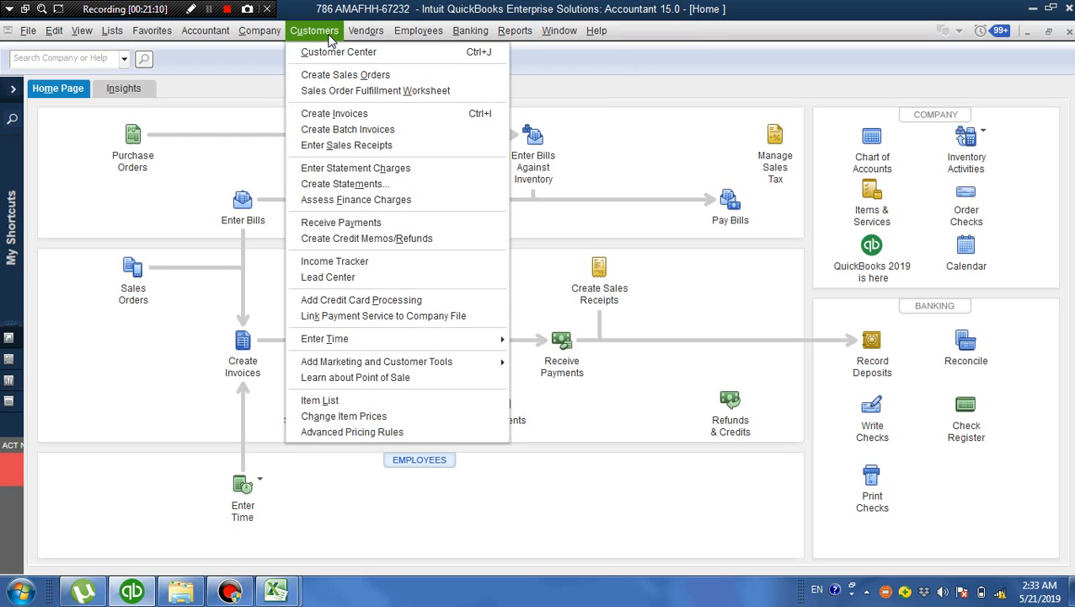
pyautogui.click(361, 115)
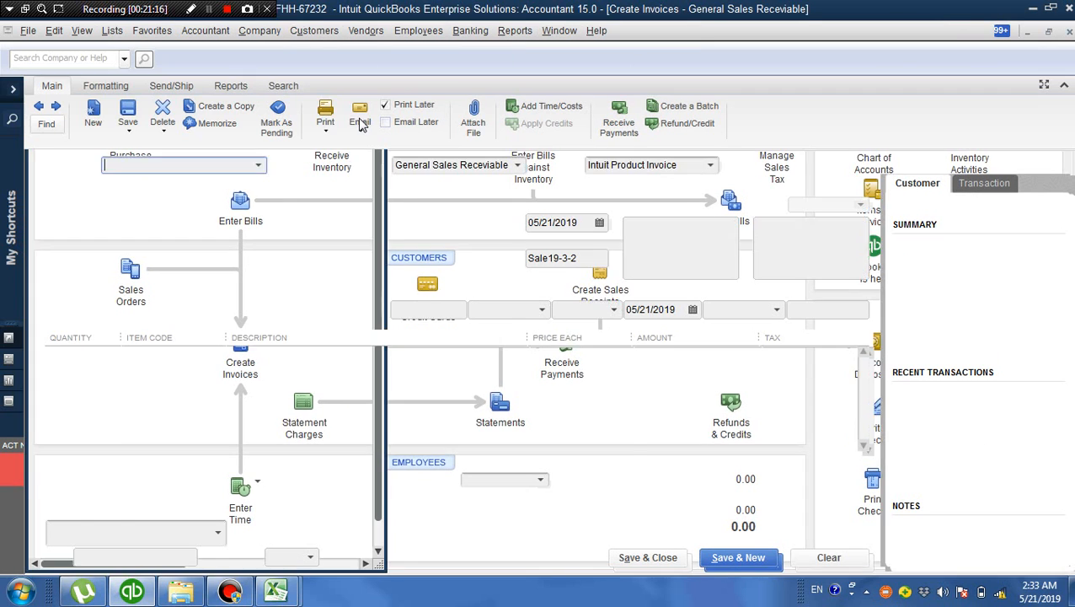
pyautogui.click(38, 106)
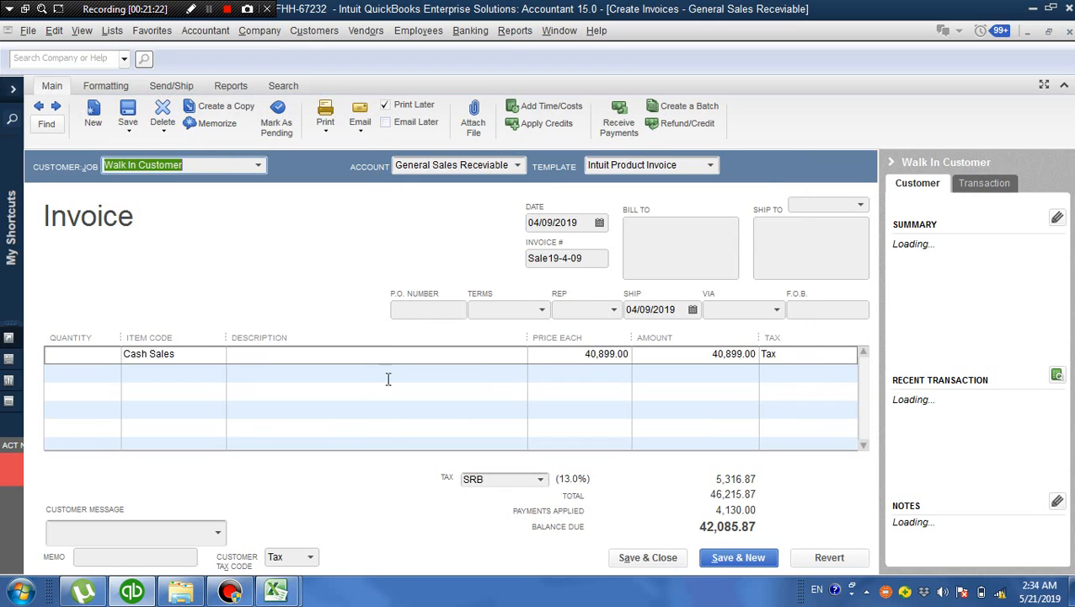
pyautogui.click(227, 110)
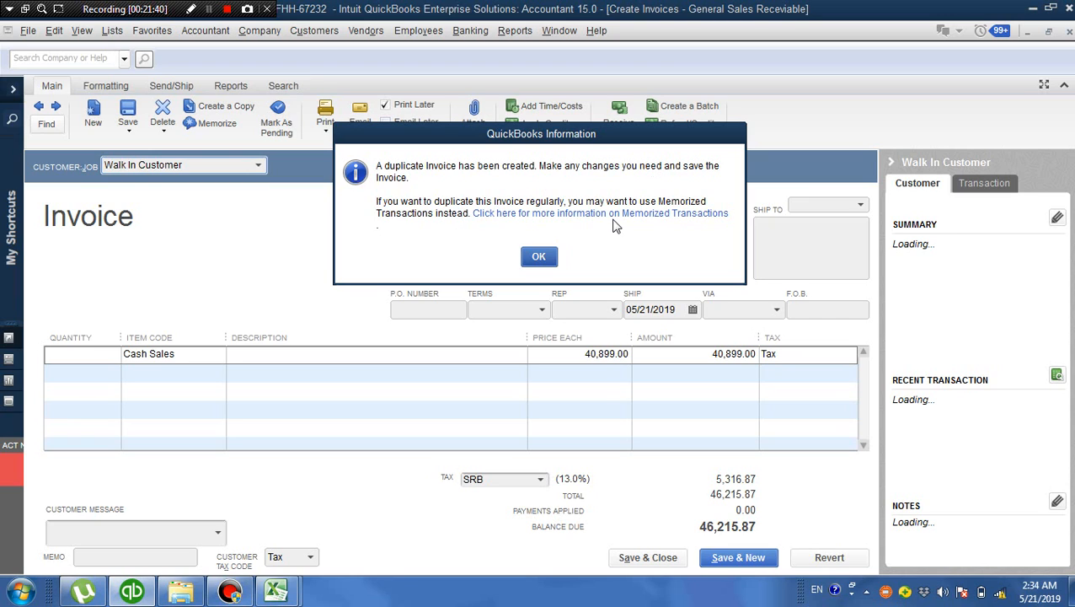
pyautogui.click(539, 257)
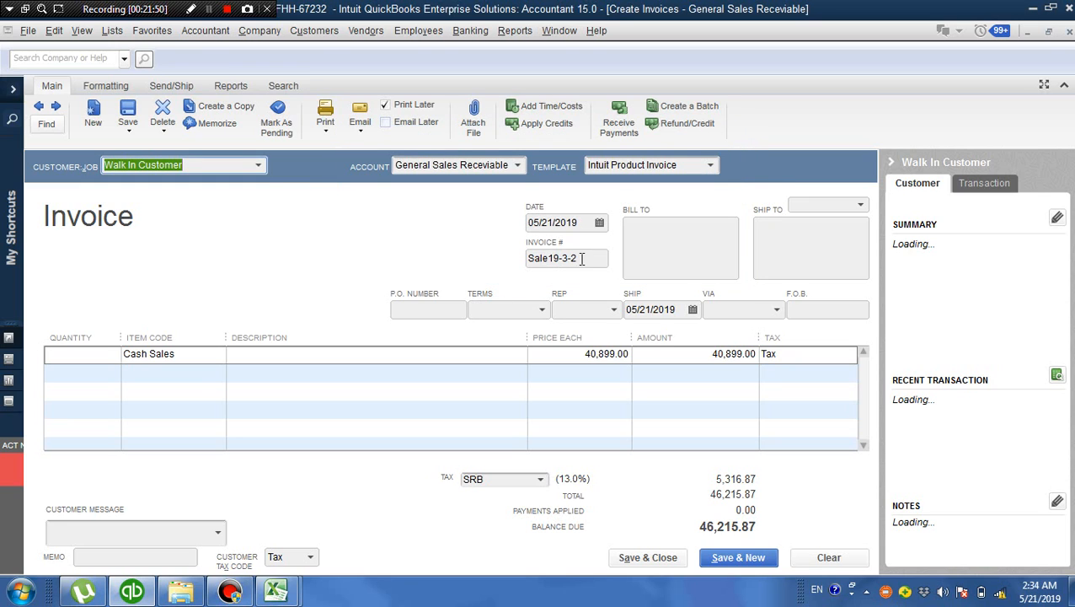
# Check the duplicate invoice's Cash Sales amount and close the invoice without recording it
pyautogui.click(680, 350)
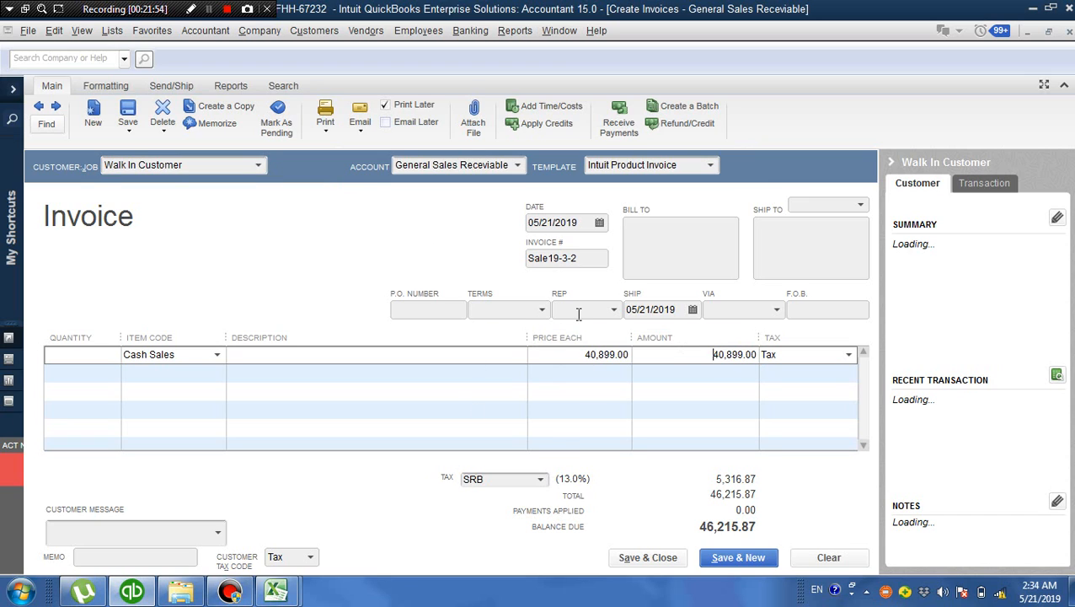
pyautogui.click(1068, 32)
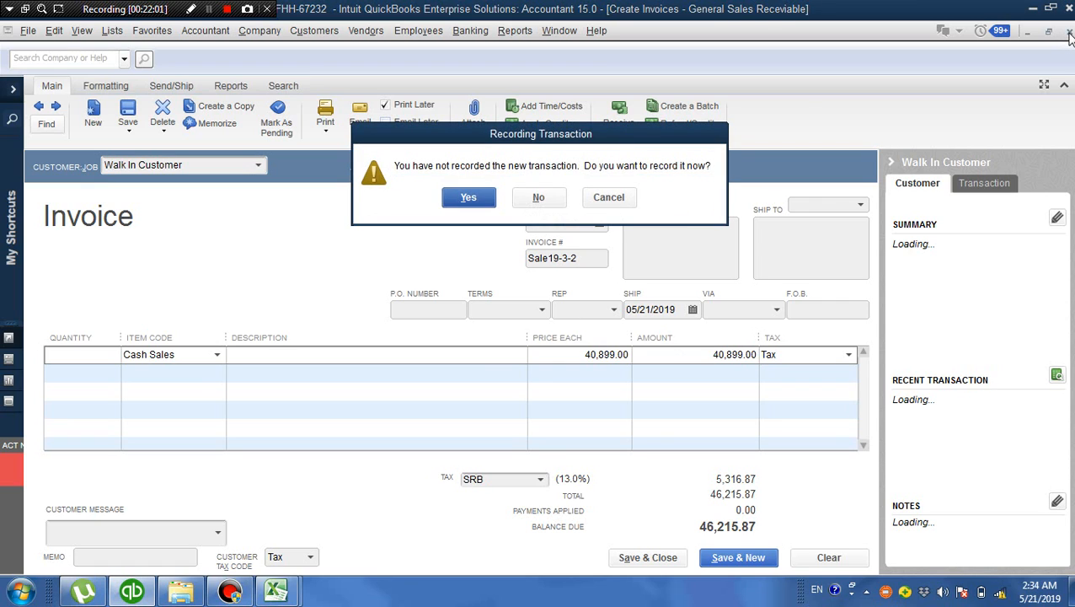
pyautogui.click(540, 197)
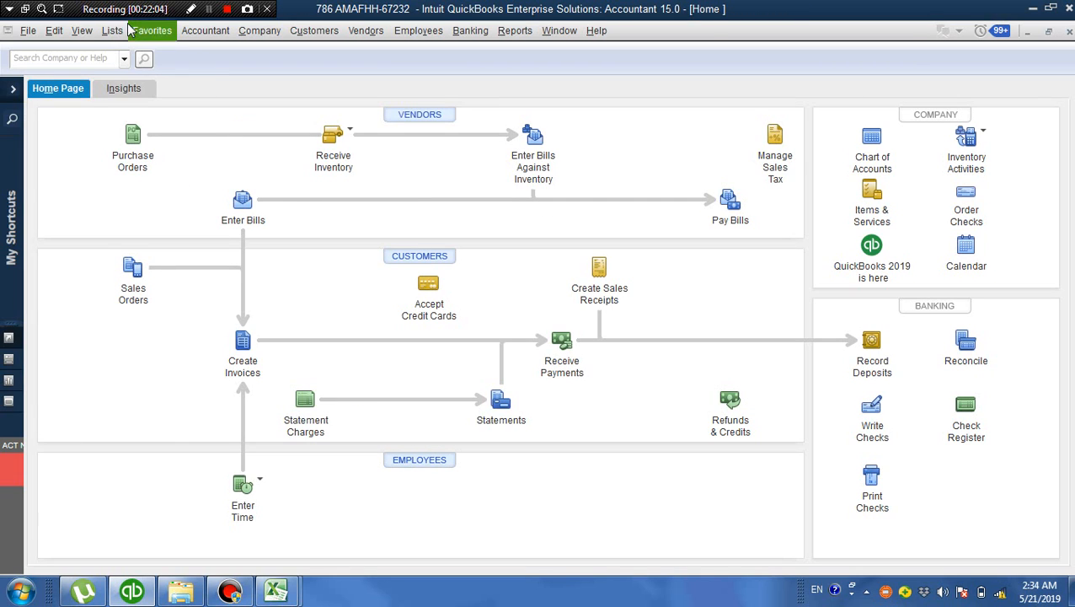
# View the invoice from memorized transaction Walk In Customer-2, and close it without recording along with the Memorized Transaction List
pyautogui.click(116, 32)
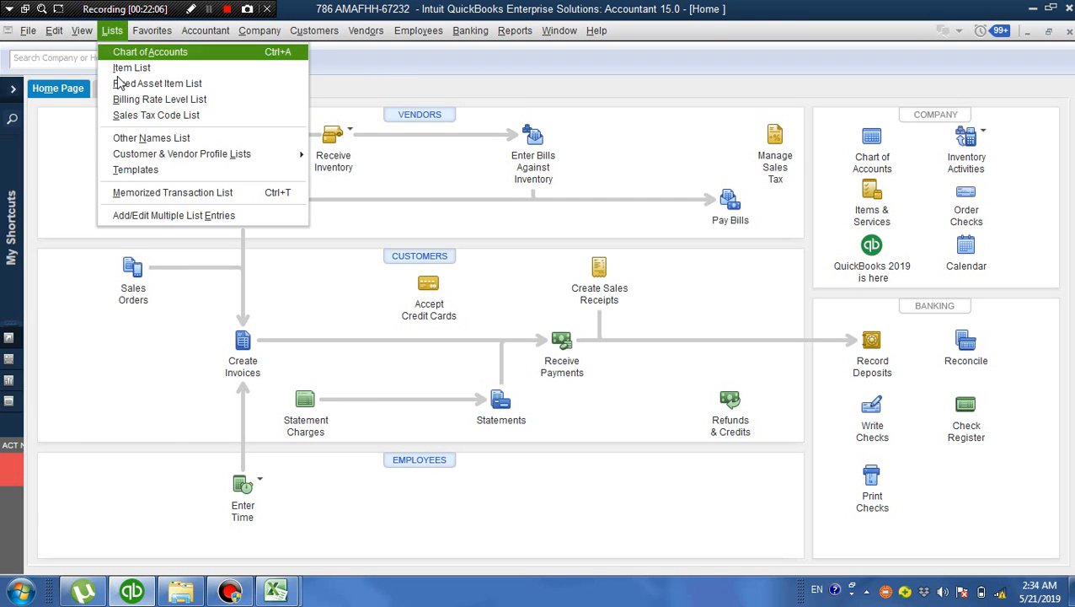
pyautogui.click(177, 193)
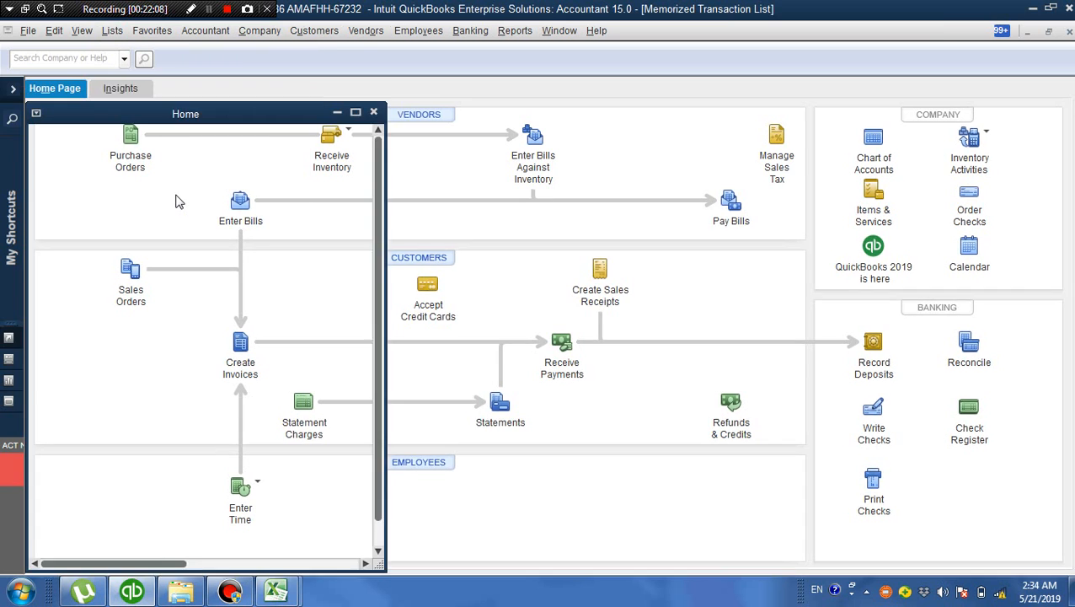
pyautogui.doubleClick(139, 102)
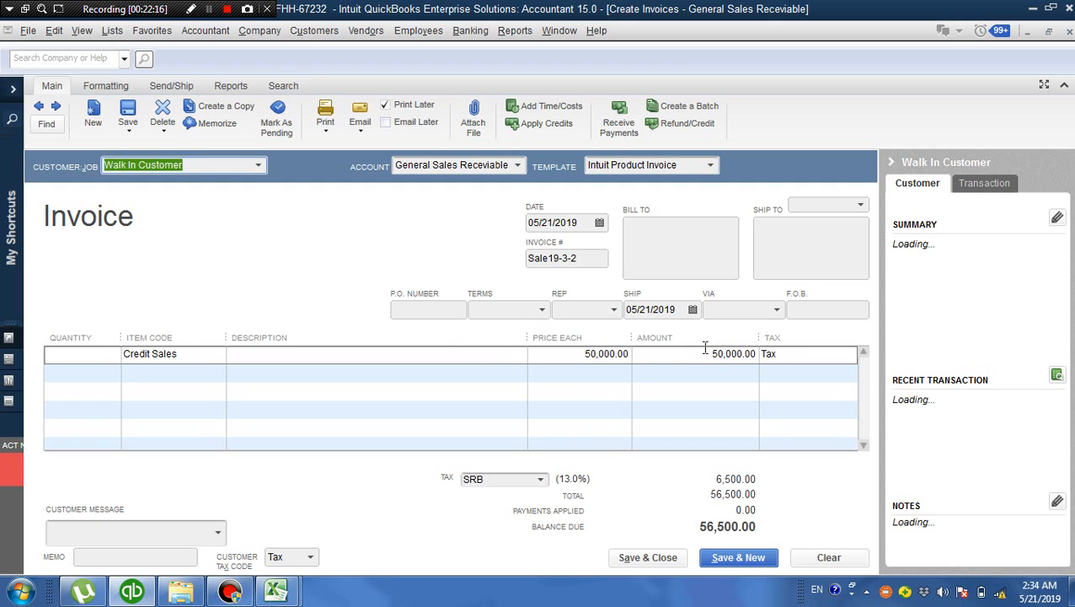
pyautogui.click(1070, 32)
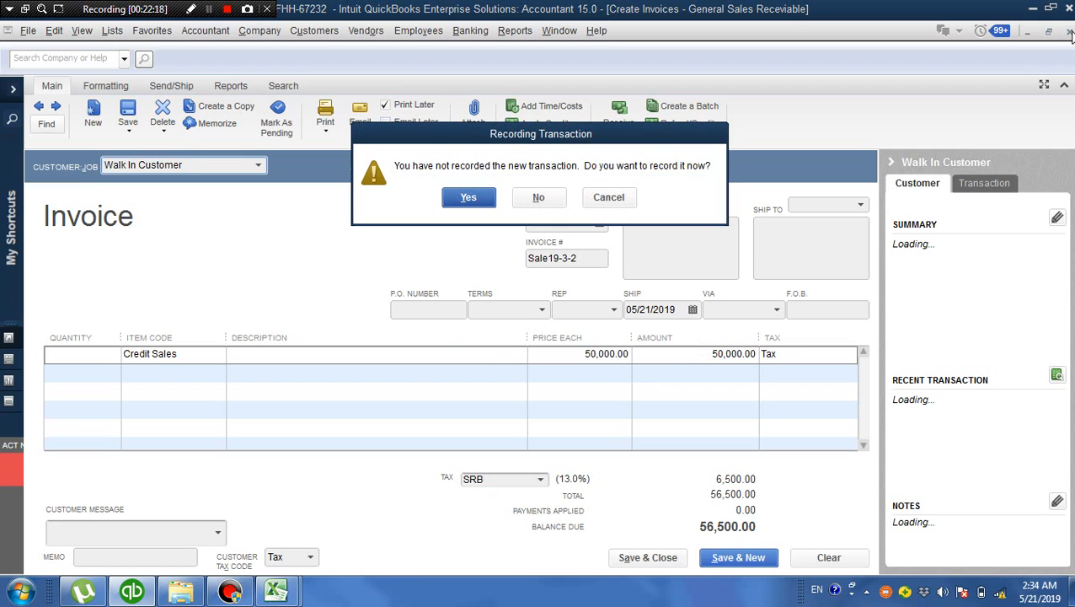
pyautogui.click(542, 202)
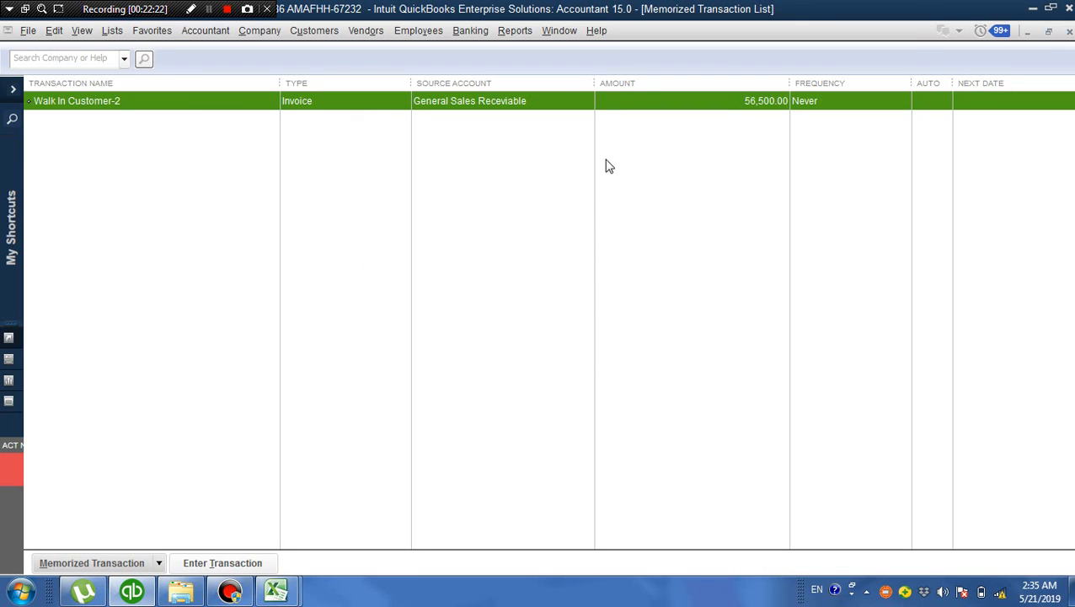
pyautogui.click(1070, 34)
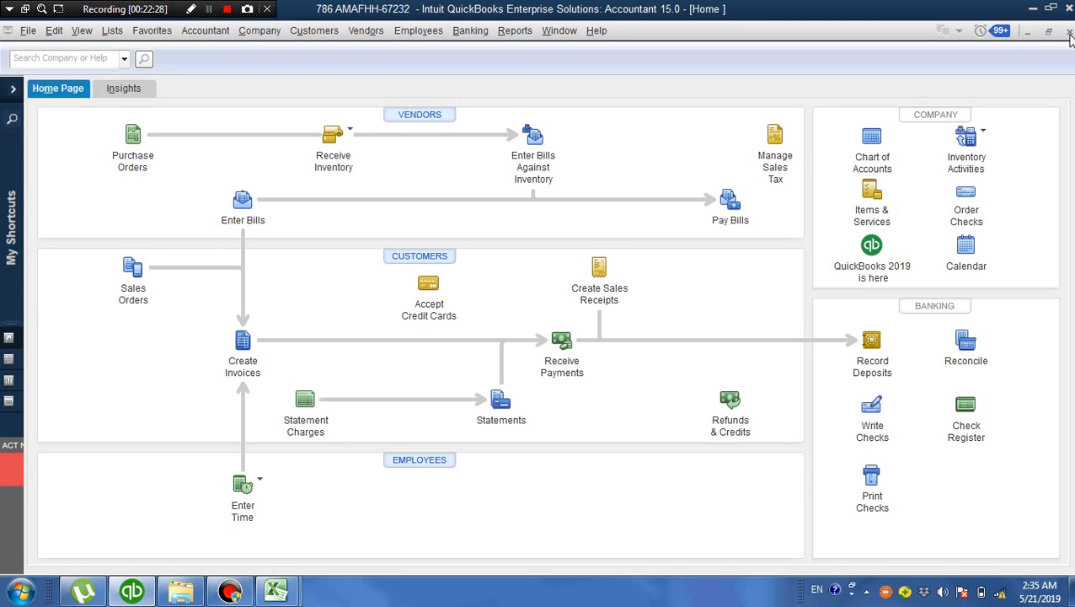